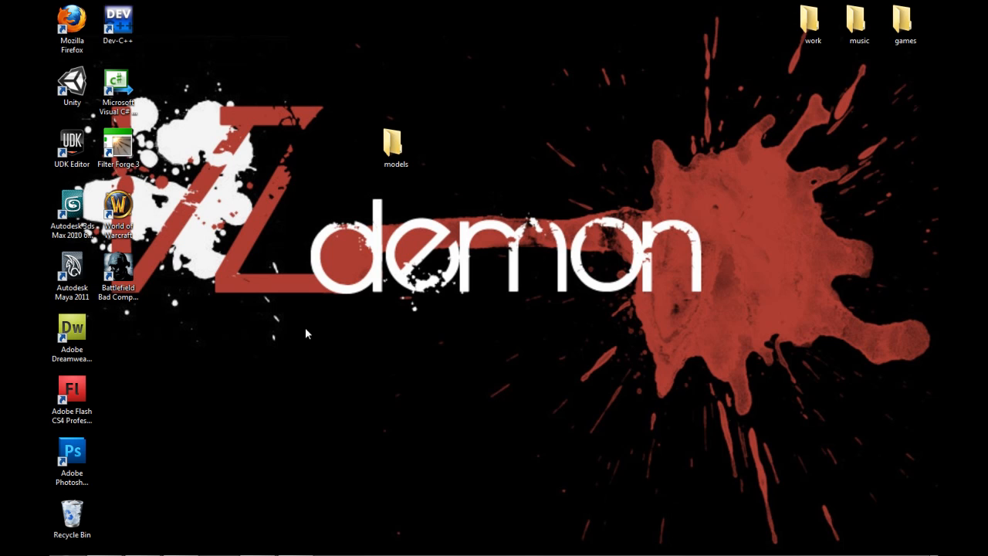
Switch to Unity and play-test level1, firing the player's weapon at the walls and floor around the hallway.
{"action": "double_click", "coordinate": [72, 85]}
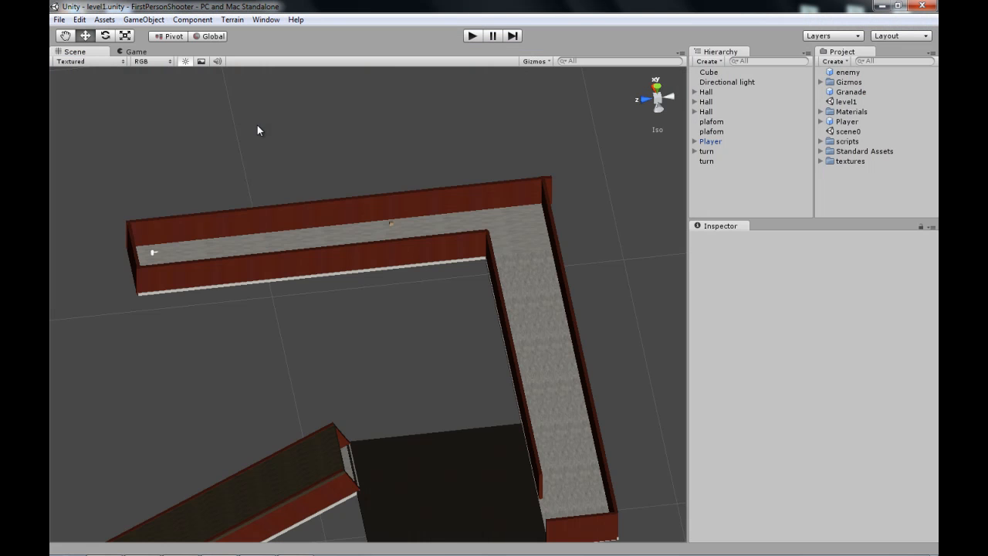
{"action": "left_click", "coordinate": [471, 36]}
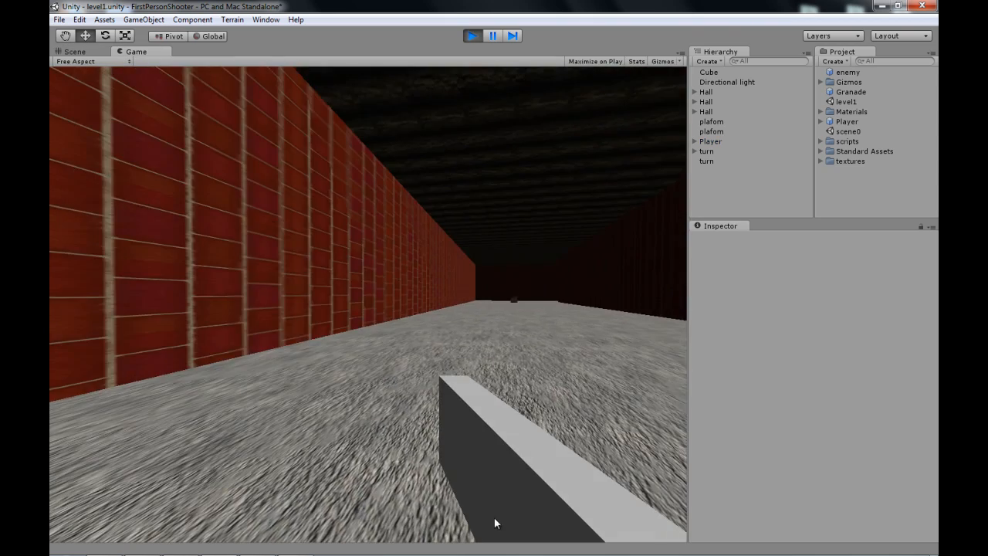
{"action": "right_click", "coordinate": [494, 523]}
{"action": "left_click", "coordinate": [369, 299]}
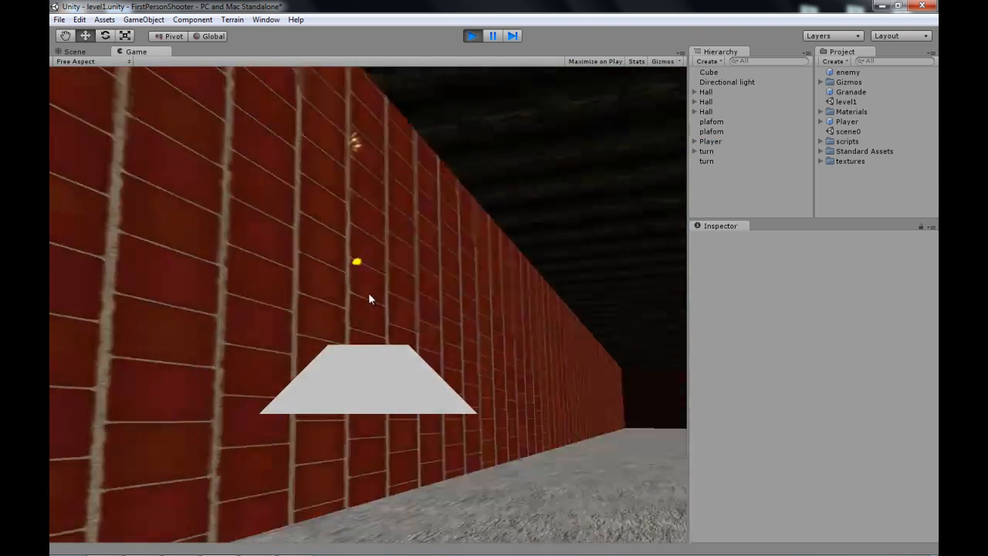
{"action": "left_click", "coordinate": [369, 299]}
{"action": "left_click", "coordinate": [369, 298]}
{"action": "left_click", "coordinate": [368, 299]}
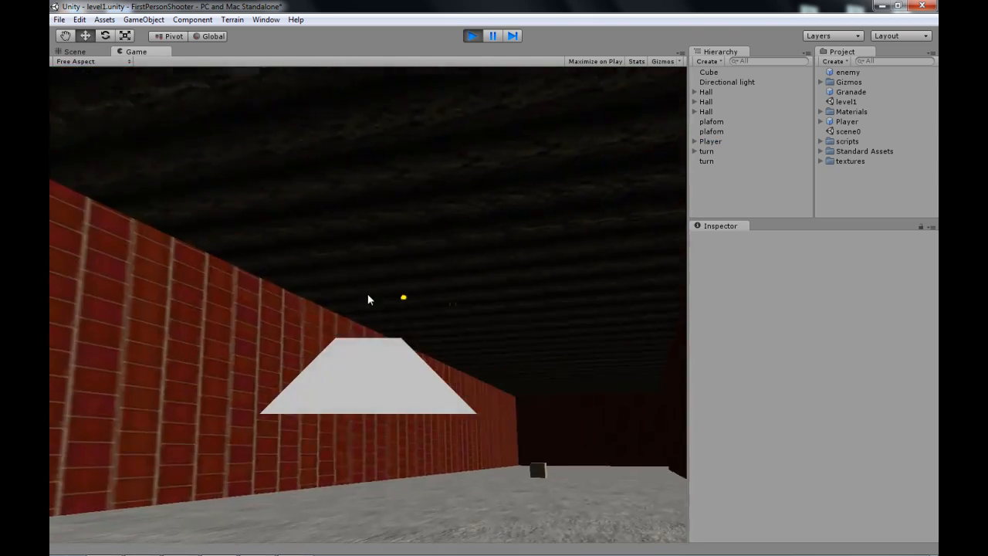
{"action": "left_click", "coordinate": [368, 299]}
{"action": "left_click", "coordinate": [369, 300]}
{"action": "left_click", "coordinate": [369, 299]}
{"action": "left_click", "coordinate": [369, 300]}
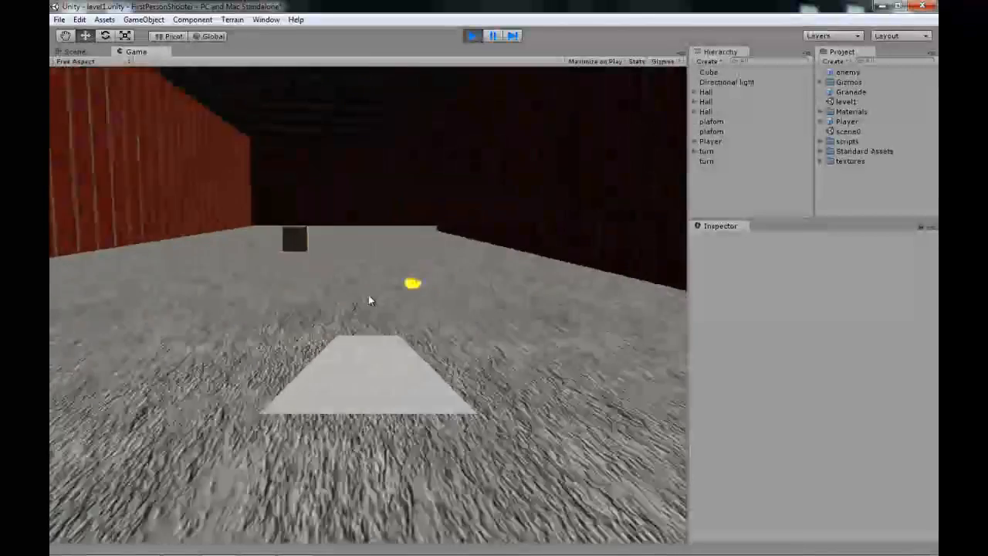
{"action": "left_click", "coordinate": [369, 301]}
{"action": "right_click", "coordinate": [369, 299]}
{"action": "left_click", "coordinate": [370, 299]}
{"action": "left_click", "coordinate": [370, 299]}
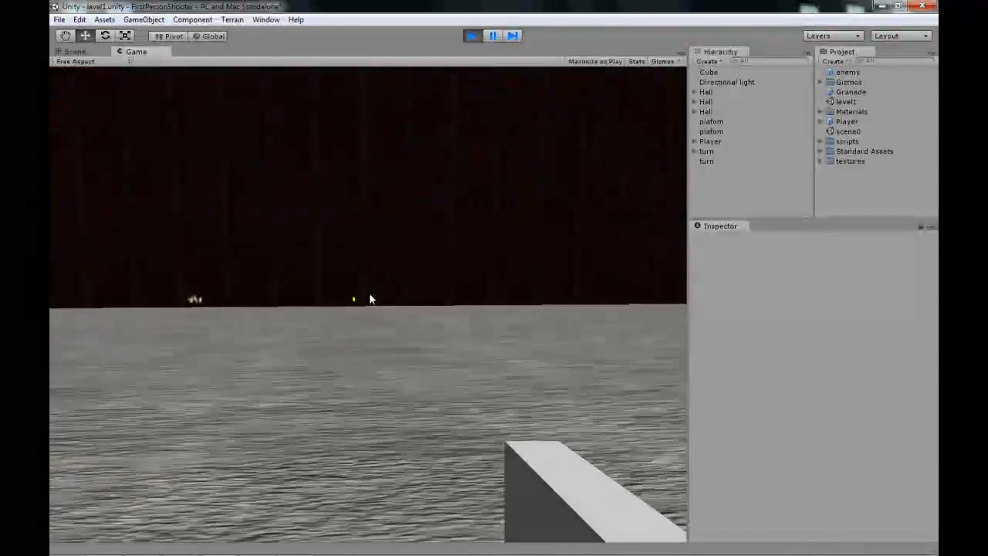
{"action": "left_click", "coordinate": [368, 294]}
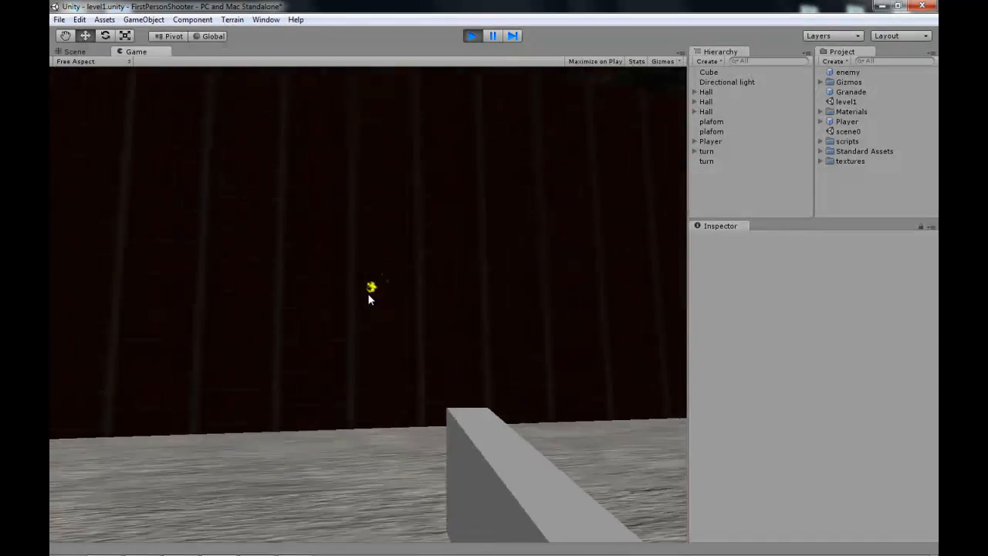
{"action": "left_click", "coordinate": [370, 299]}
{"action": "left_click", "coordinate": [369, 299]}
{"action": "left_click", "coordinate": [369, 299]}
{"action": "left_click", "coordinate": [369, 298]}
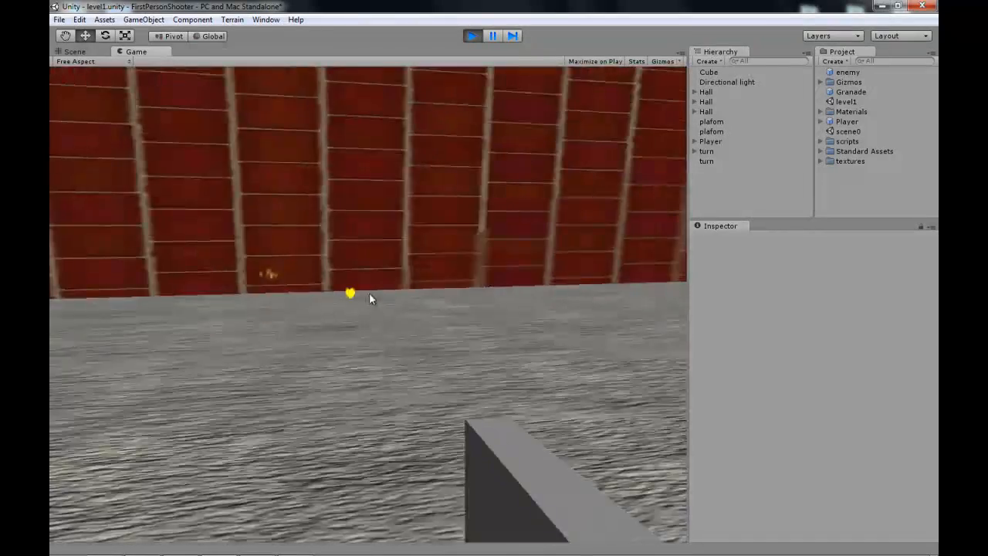
{"action": "key", "text": "w"}
{"action": "left_click", "coordinate": [369, 298]}
{"action": "left_click", "coordinate": [369, 299]}
{"action": "left_click", "coordinate": [369, 299]}
{"action": "left_click", "coordinate": [369, 299]}
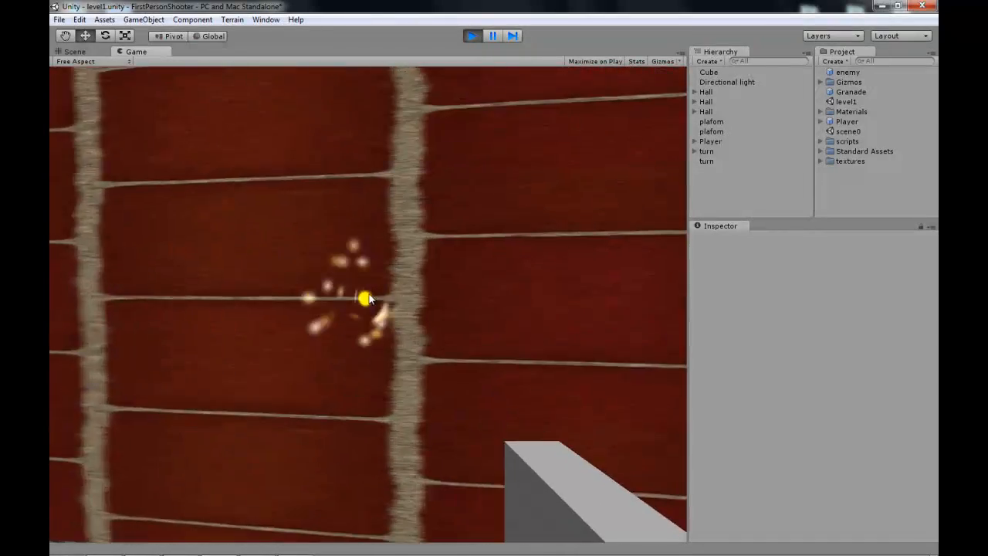
{"action": "left_click", "coordinate": [369, 300]}
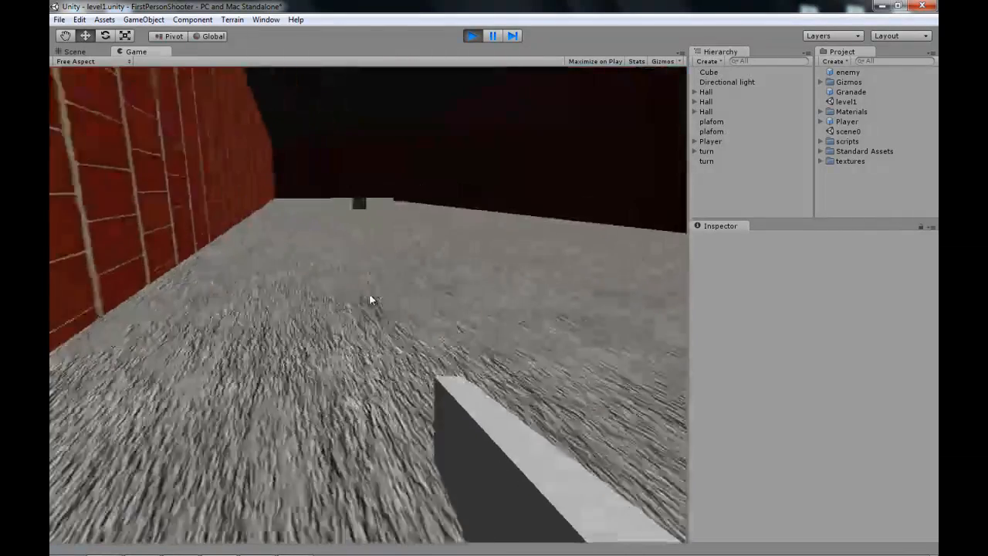
{"action": "left_click", "coordinate": [369, 299]}
{"action": "left_click", "coordinate": [369, 298]}
Walk the player up to the crate in the hallway, fire at it, and end the play test.
{"action": "key", "text": "w"}
{"action": "left_click", "coordinate": [369, 298]}
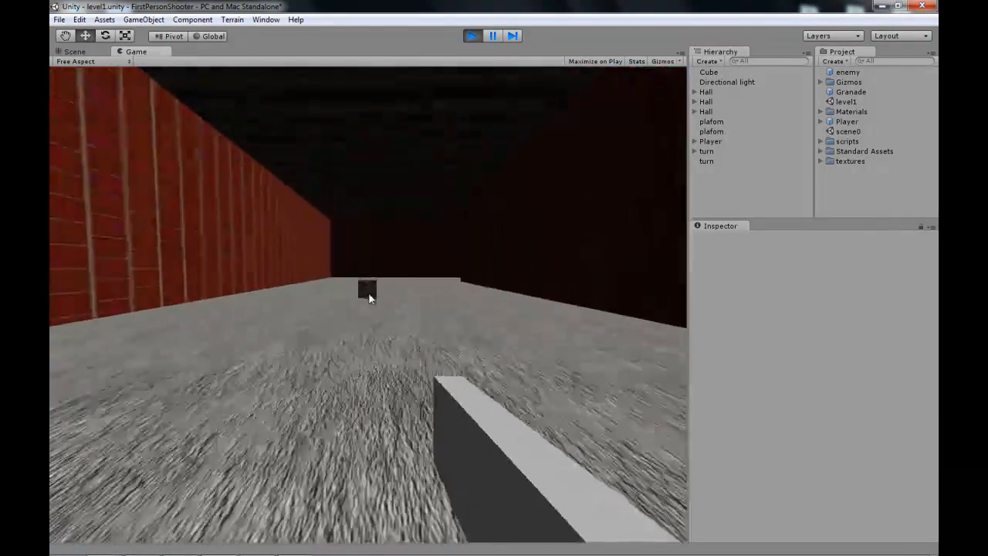
{"action": "key", "text": "w"}
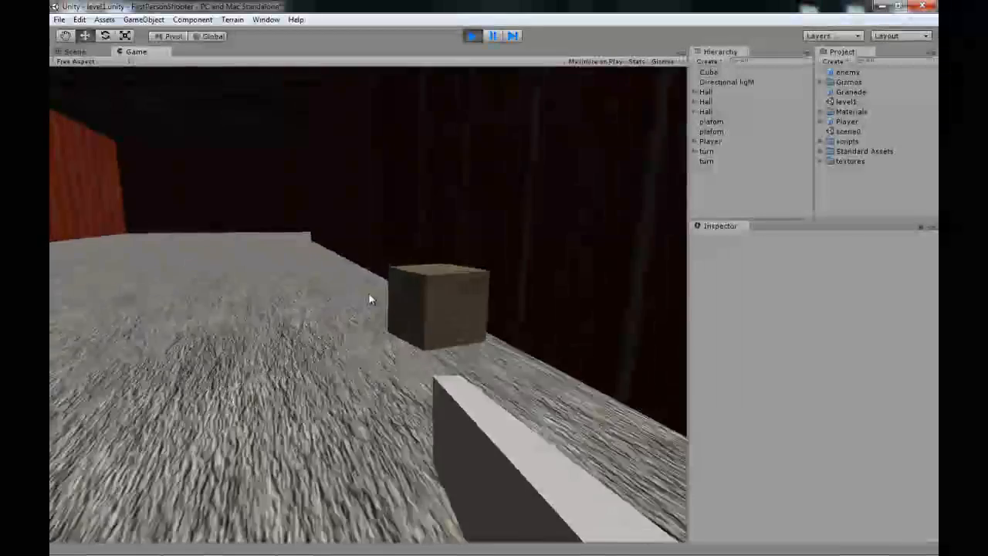
{"action": "key", "text": "s"}
{"action": "left_click", "coordinate": [369, 300]}
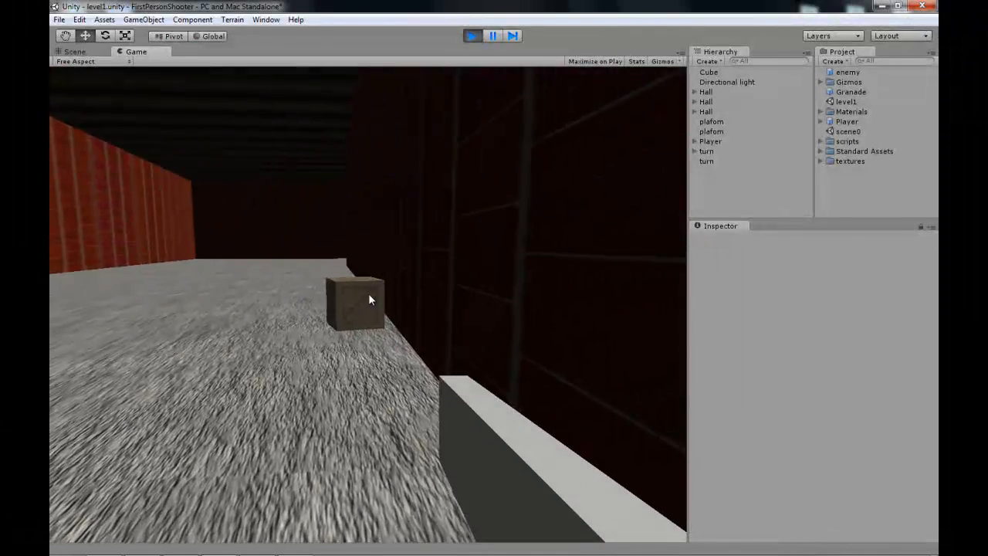
{"action": "left_click", "coordinate": [369, 300]}
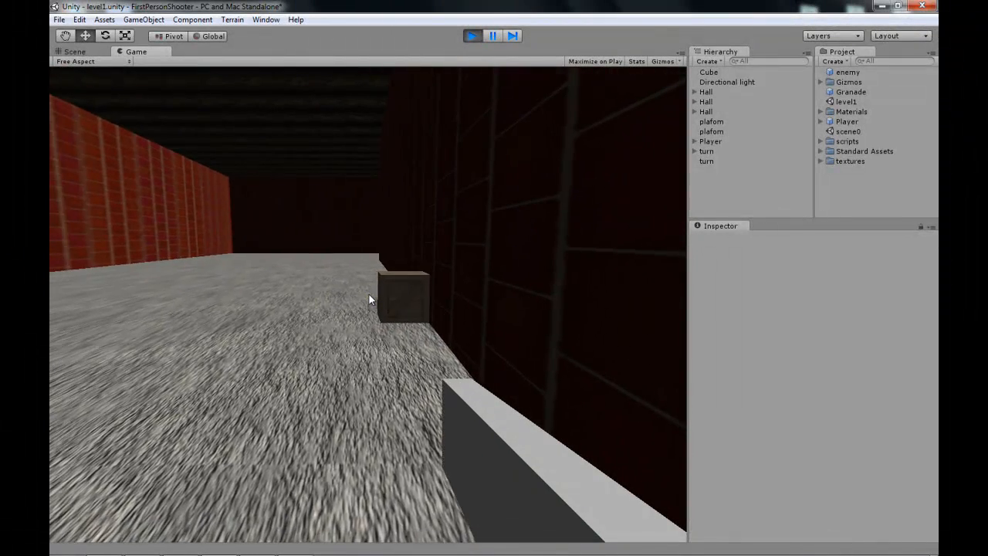
{"action": "left_click", "coordinate": [369, 298]}
{"action": "left_click", "coordinate": [369, 298]}
{"action": "key", "text": "Escape"}
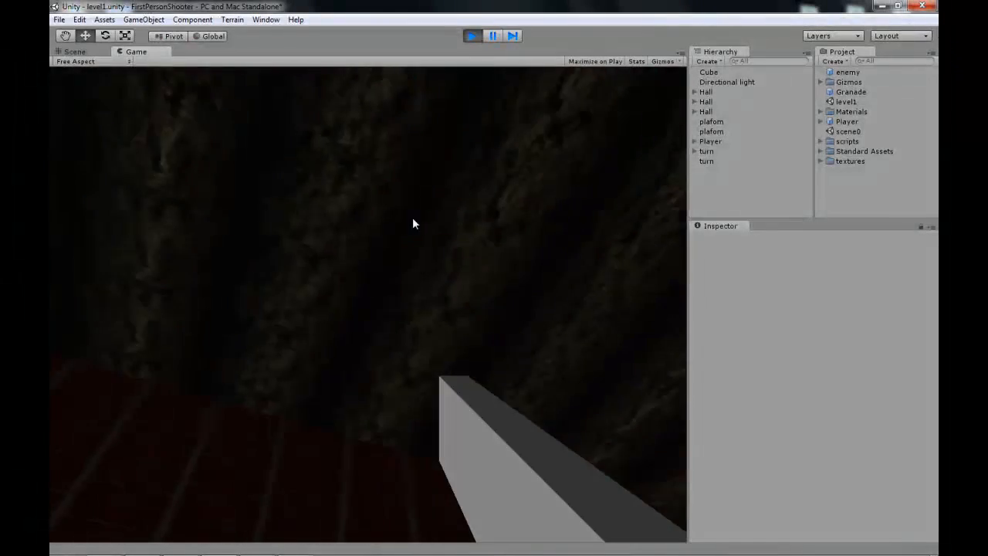
{"action": "left_click", "coordinate": [472, 35]}
{"action": "left_click_drag", "start_coordinate": [447, 246], "coordinate": [540, 243], "text": "alt"}
{"action": "left_click_drag", "start_coordinate": [362, 246], "coordinate": [535, 248], "text": "alt"}
{"action": "mouse_move", "coordinate": [281, 207]}
{"action": "left_mouse_down", "text": "alt"}
{"action": "mouse_move", "coordinate": [402, 217]}
{"action": "mouse_move", "coordinate": [441, 269]}
{"action": "mouse_move", "coordinate": [203, 323]}
{"action": "mouse_move", "coordinate": [462, 257]}
{"action": "mouse_move", "coordinate": [410, 223]}
{"action": "mouse_move", "coordinate": [406, 237]}
{"action": "mouse_move", "coordinate": [330, 254]}
{"action": "left_mouse_up", "text": "alt"}
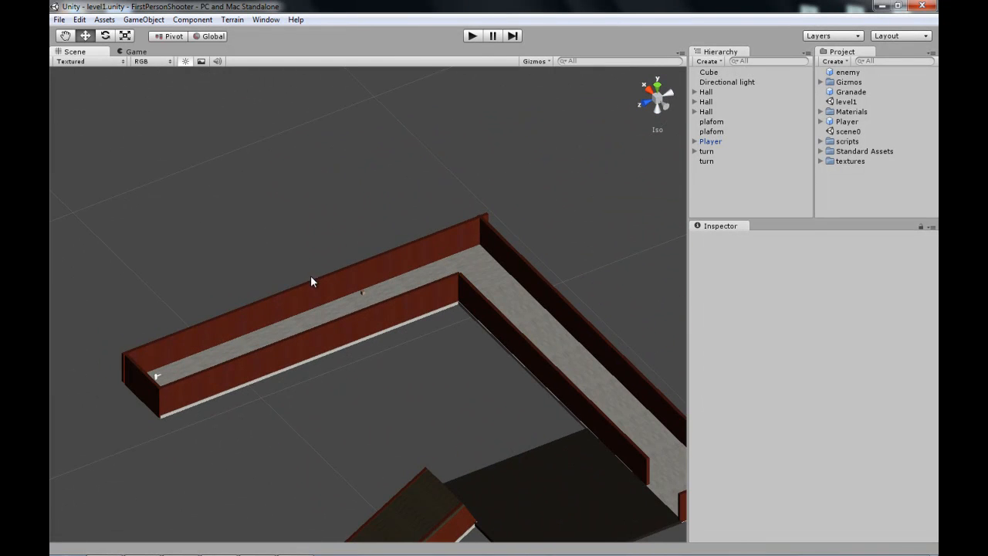
{"action": "left_click_drag", "start_coordinate": [656, 202], "coordinate": [437, 236], "text": "alt"}
{"action": "left_click", "coordinate": [883, 7]}
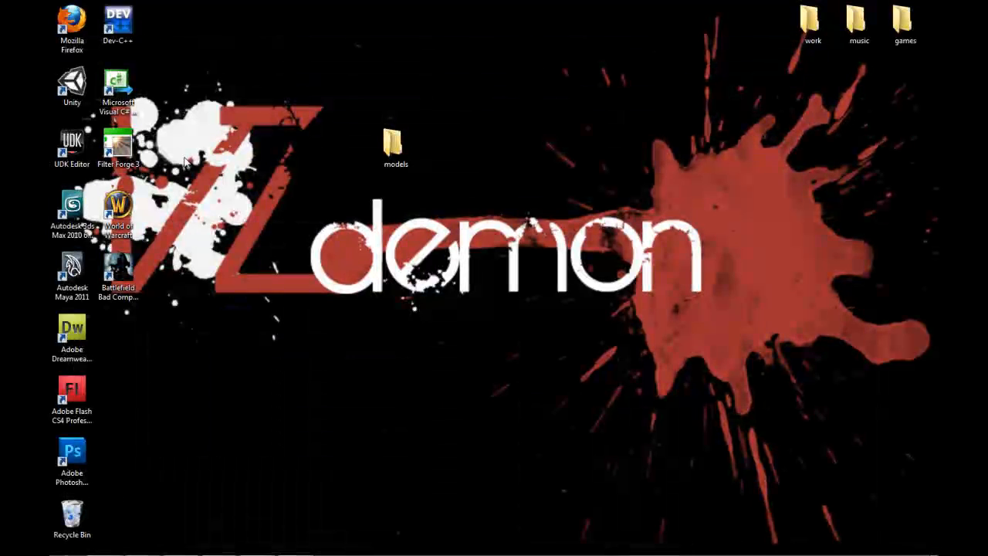
{"action": "left_click", "coordinate": [60, 218]}
{"action": "left_click", "coordinate": [73, 292]}
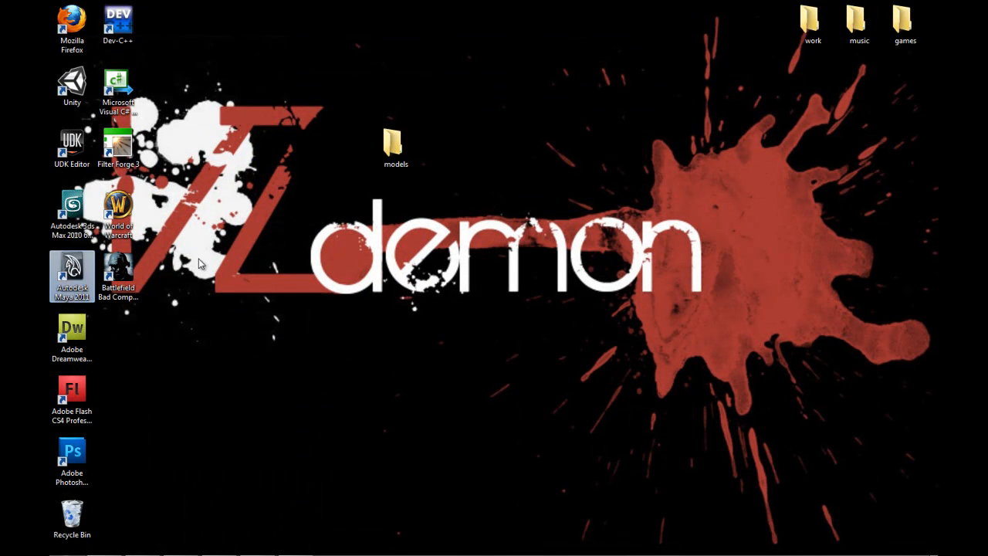
{"action": "left_click", "coordinate": [279, 253]}
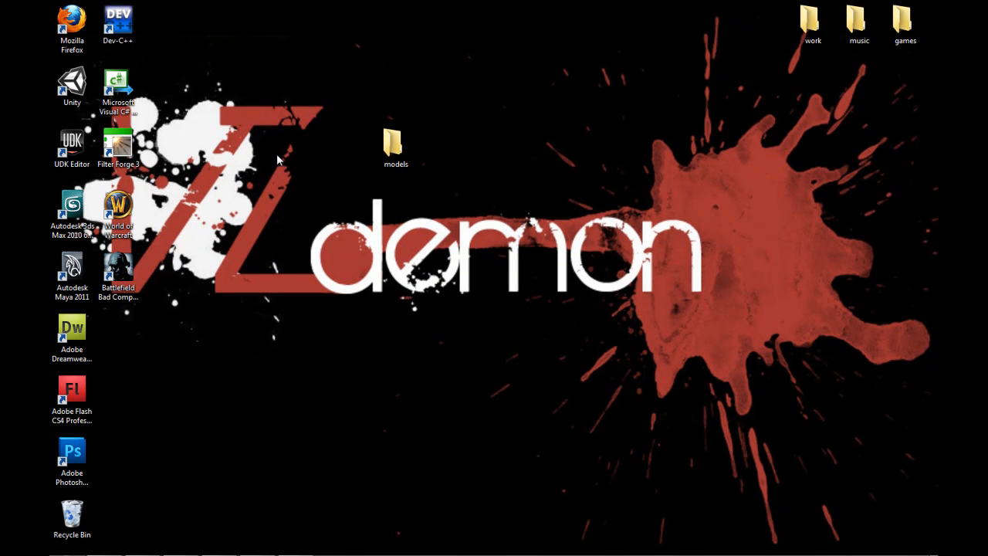
Bring Unity back as a smaller window on the desktop and place the models folder clear beside it.
{"action": "mouse_move", "coordinate": [249, 549]}
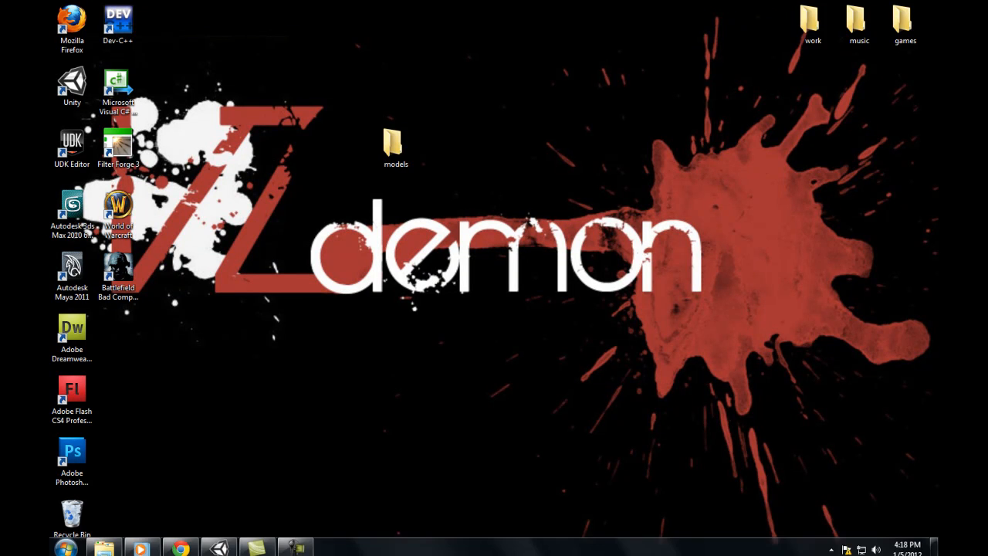
{"action": "left_click", "coordinate": [220, 544]}
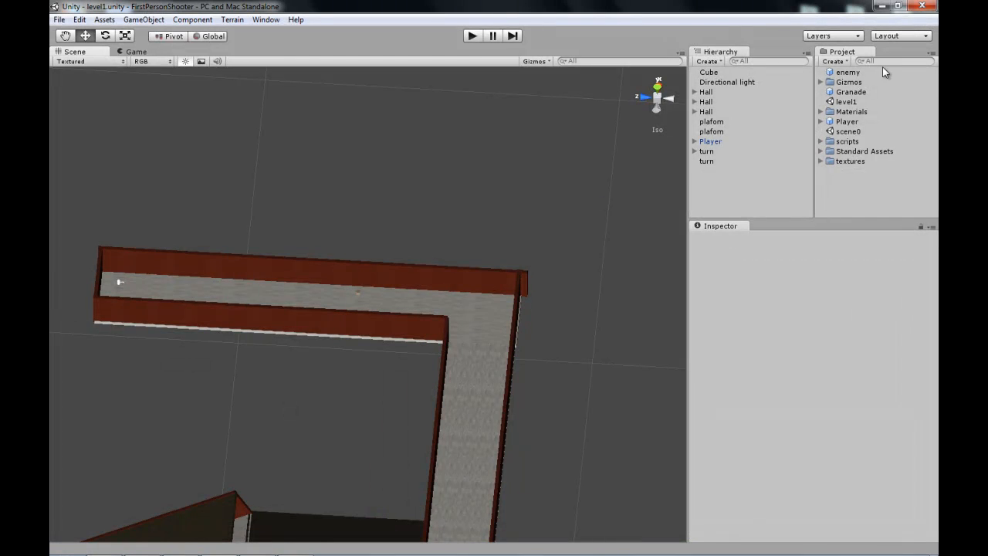
{"action": "left_click", "coordinate": [897, 6]}
{"action": "left_click_drag", "start_coordinate": [566, 226], "coordinate": [690, 43]}
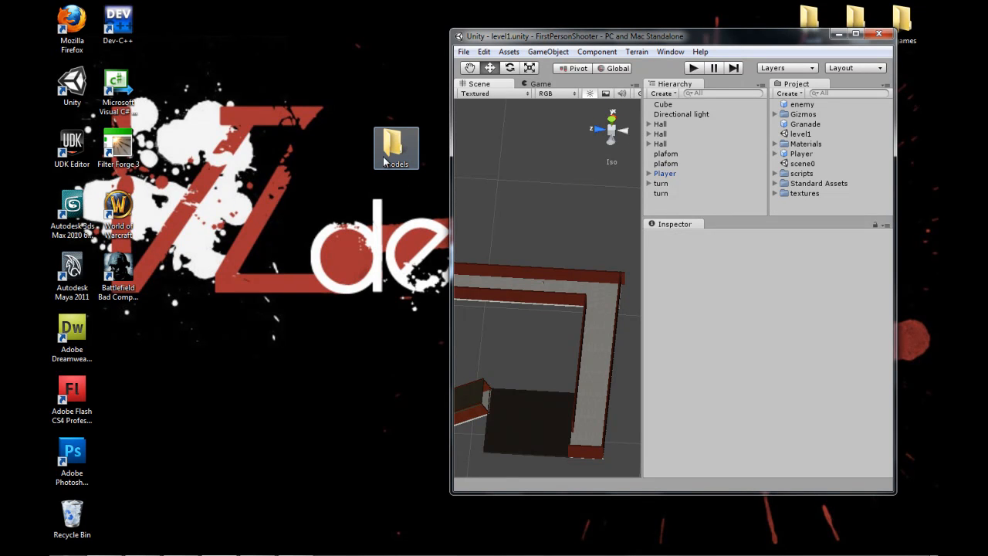
{"action": "left_click_drag", "start_coordinate": [381, 159], "coordinate": [293, 159]}
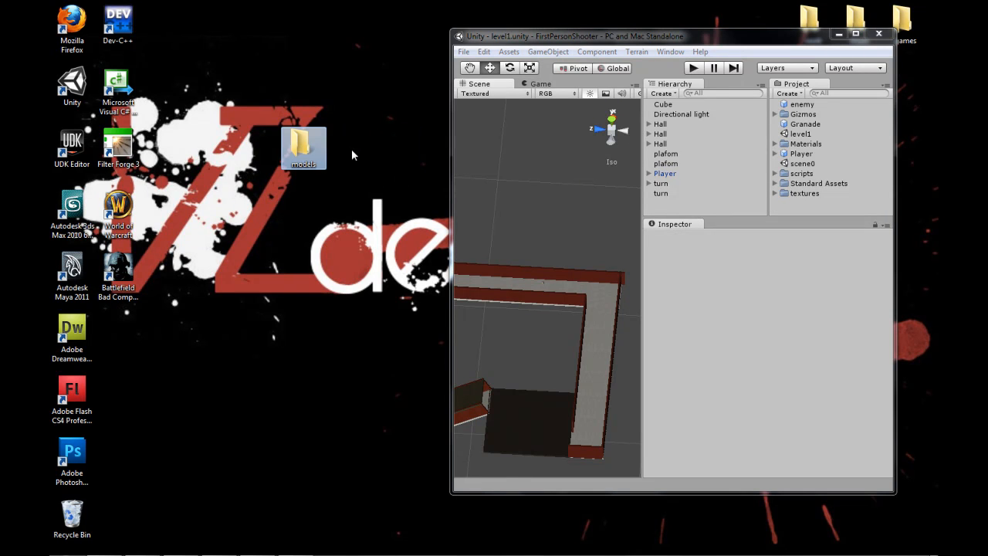
Examine the FBX models and barrel textures inside the desktop models folder, and close the folder.
{"action": "double_click", "coordinate": [313, 148]}
{"action": "left_click", "coordinate": [469, 251]}
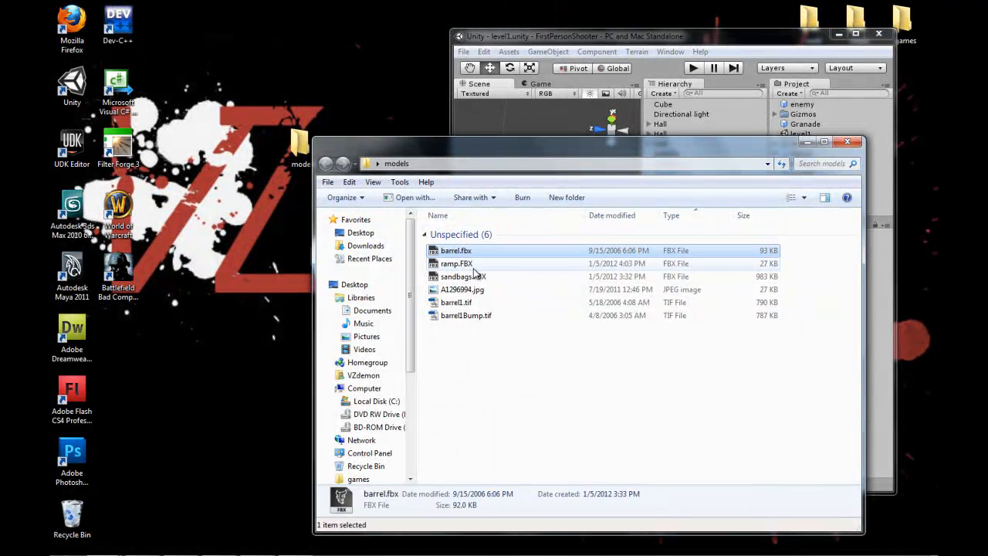
{"action": "left_click", "coordinate": [463, 263]}
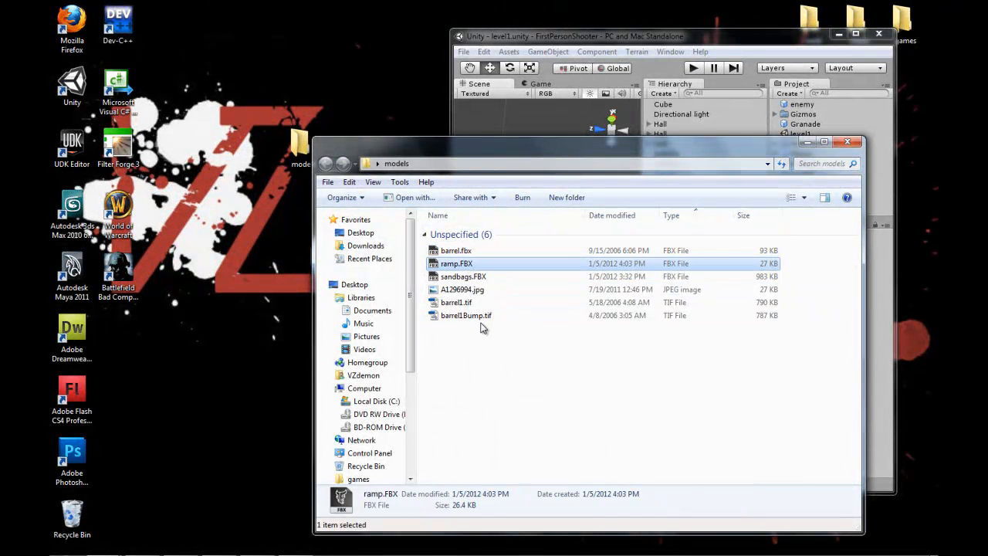
{"action": "left_click", "coordinate": [467, 302]}
{"action": "left_click", "coordinate": [473, 316]}
{"action": "left_click", "coordinate": [454, 362]}
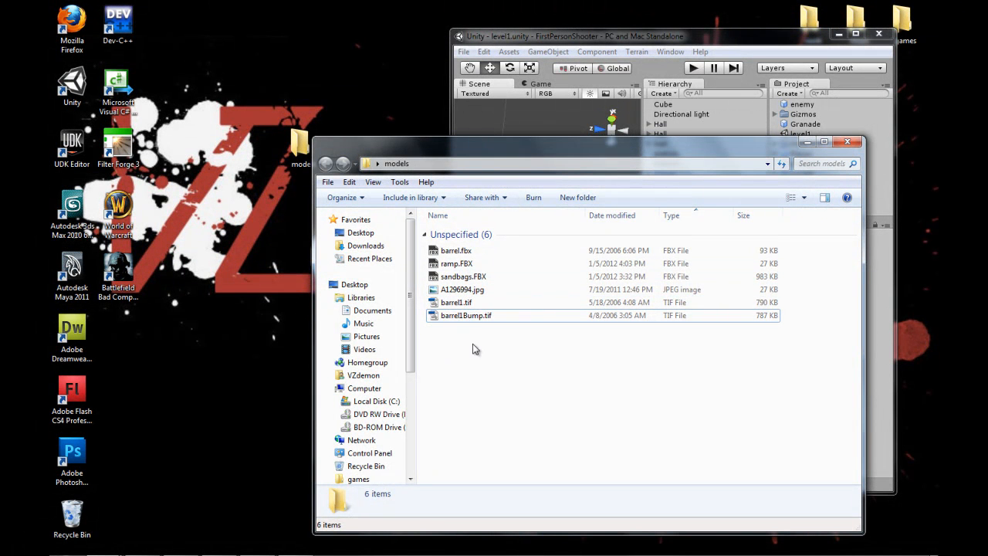
{"action": "left_click", "coordinate": [852, 144]}
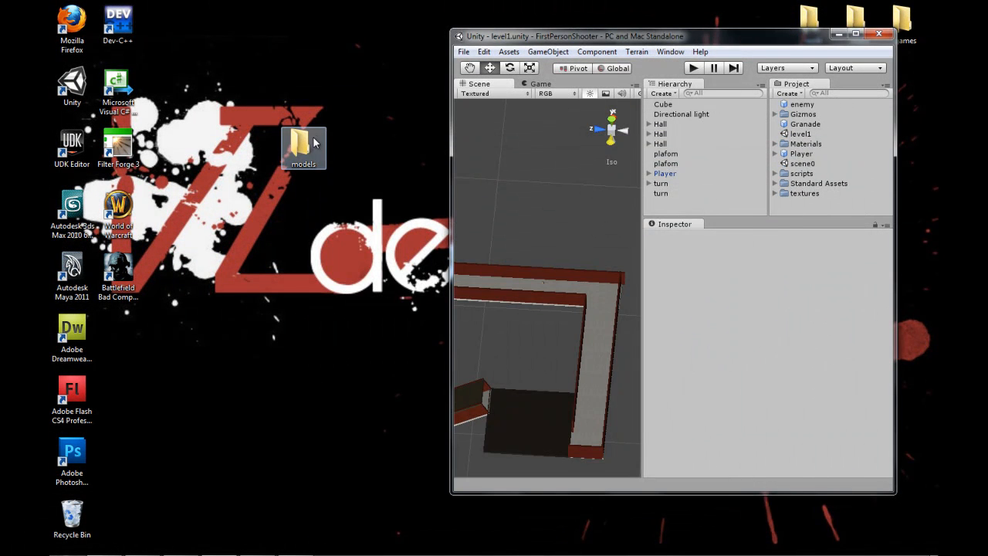
Import the desktop models folder into the Unity project's assets and maximize the Unity window.
{"action": "left_click_drag", "start_coordinate": [292, 148], "coordinate": [810, 210]}
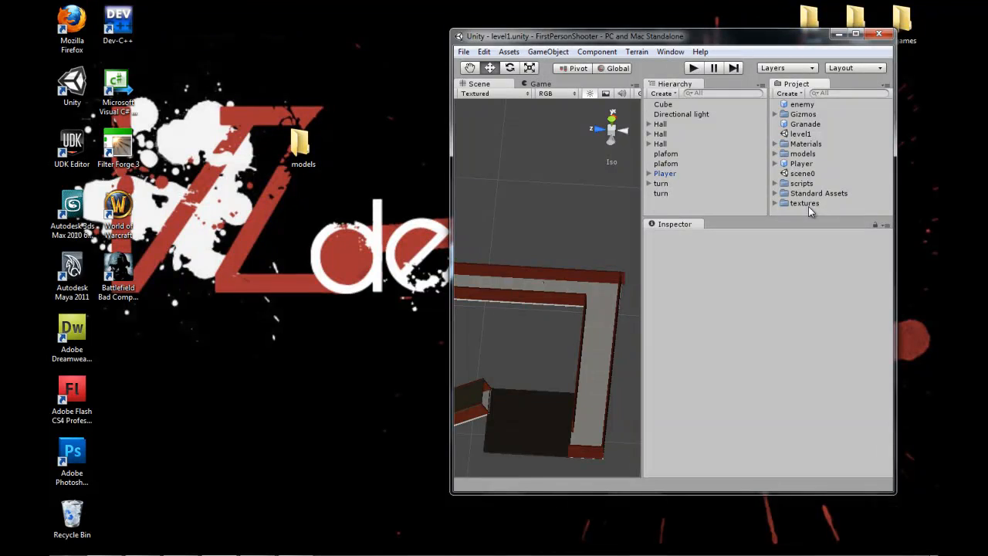
{"action": "left_click", "coordinate": [855, 34]}
Examine the box in the hallway, the Player, Granade and enemy prefabs, and the Player object in the scene.
{"action": "left_click_drag", "start_coordinate": [430, 131], "coordinate": [687, 132]}
{"action": "left_click_drag", "start_coordinate": [605, 226], "coordinate": [530, 256], "text": "alt"}
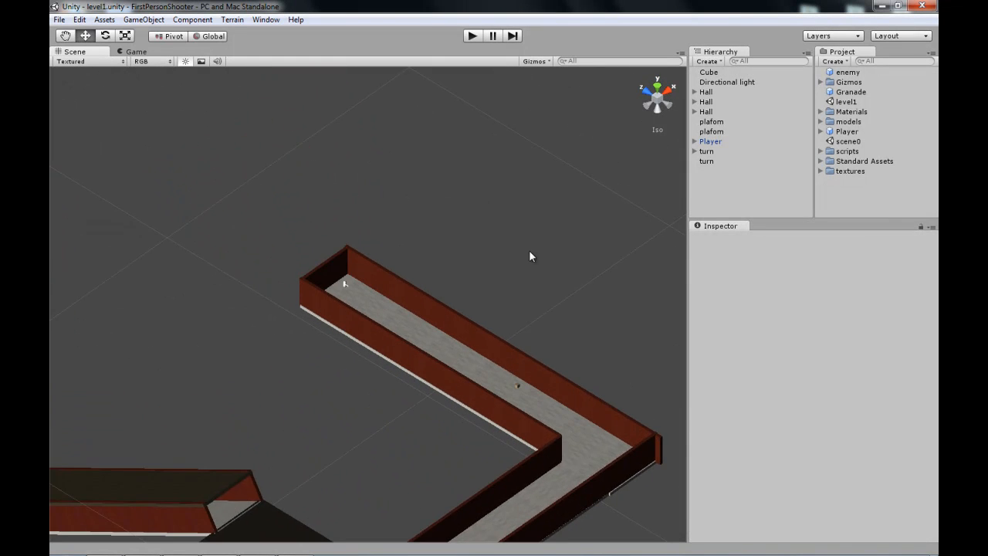
{"action": "scroll", "coordinate": [529, 251], "scroll_direction": "up", "scroll_amount": 5}
{"action": "middle_click_drag", "start_coordinate": [577, 261], "coordinate": [378, 192]}
{"action": "left_click_drag", "start_coordinate": [378, 191], "coordinate": [457, 287], "text": "alt"}
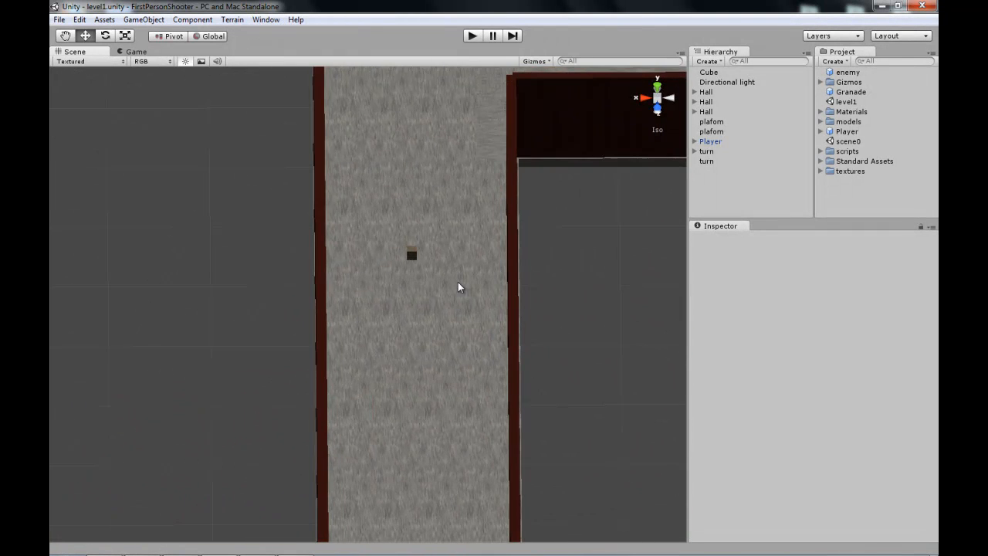
{"action": "left_click_drag", "start_coordinate": [403, 270], "coordinate": [476, 238], "text": "alt"}
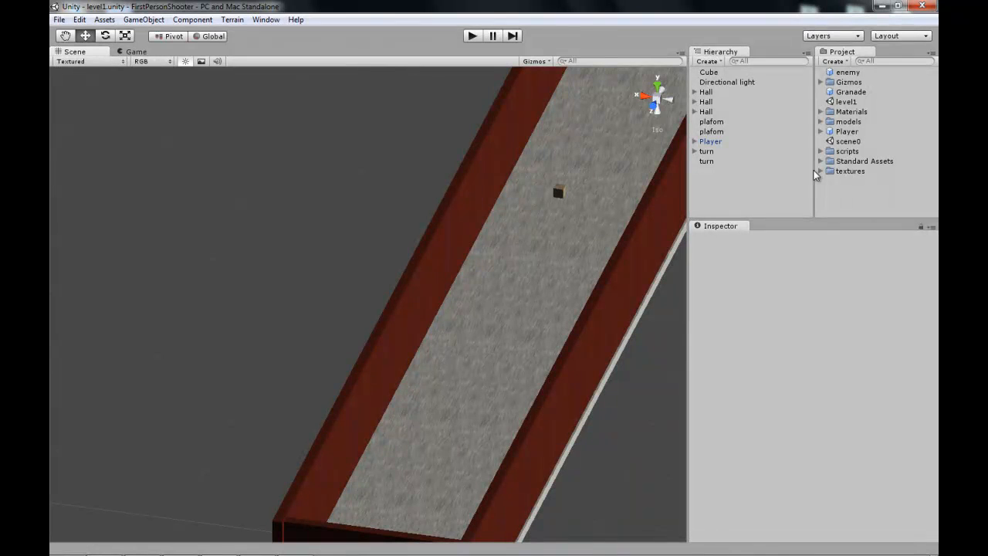
{"action": "left_click", "coordinate": [846, 131]}
{"action": "left_click", "coordinate": [851, 92]}
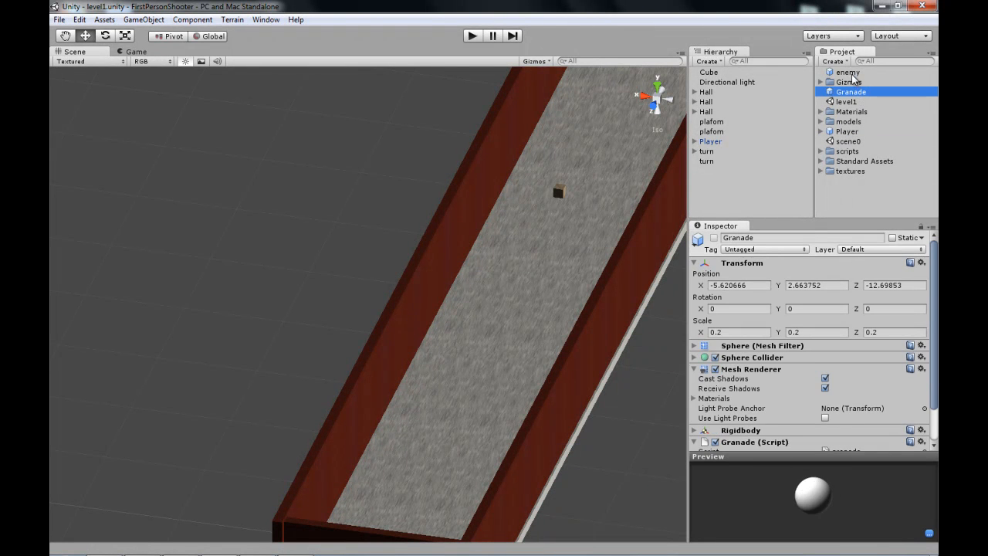
{"action": "left_click", "coordinate": [847, 72]}
{"action": "left_click", "coordinate": [720, 84]}
{"action": "left_click", "coordinate": [710, 141]}
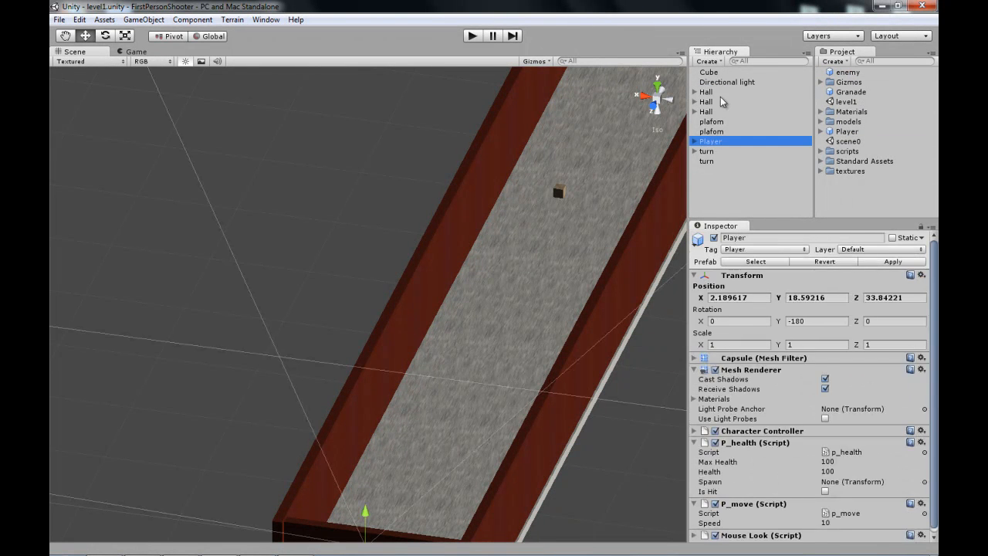
Rename the Cube object in the scene as crate and make a prefab from it in the project assets.
{"action": "left_click", "coordinate": [708, 71]}
{"action": "left_click", "coordinate": [745, 238]}
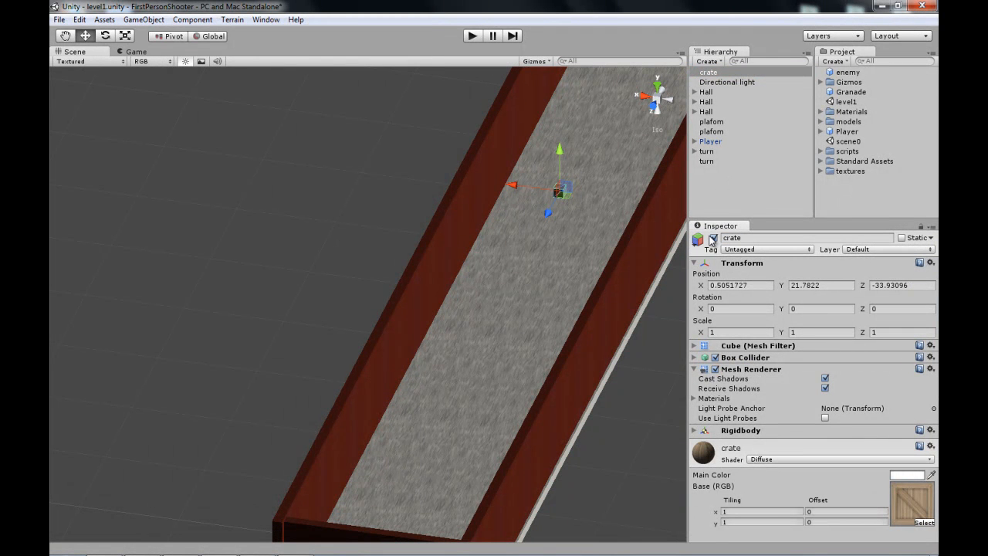
{"action": "left_click_drag", "start_coordinate": [713, 72], "coordinate": [864, 185]}
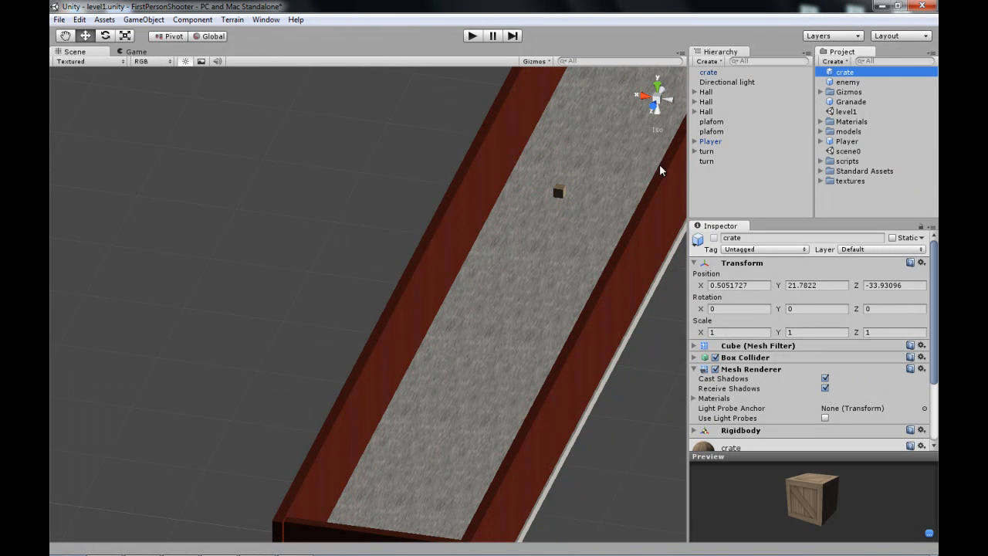
Place another instance of the crate prefab in the hallway near the existing crate and delete it.
{"action": "left_click_drag", "start_coordinate": [850, 73], "coordinate": [584, 168]}
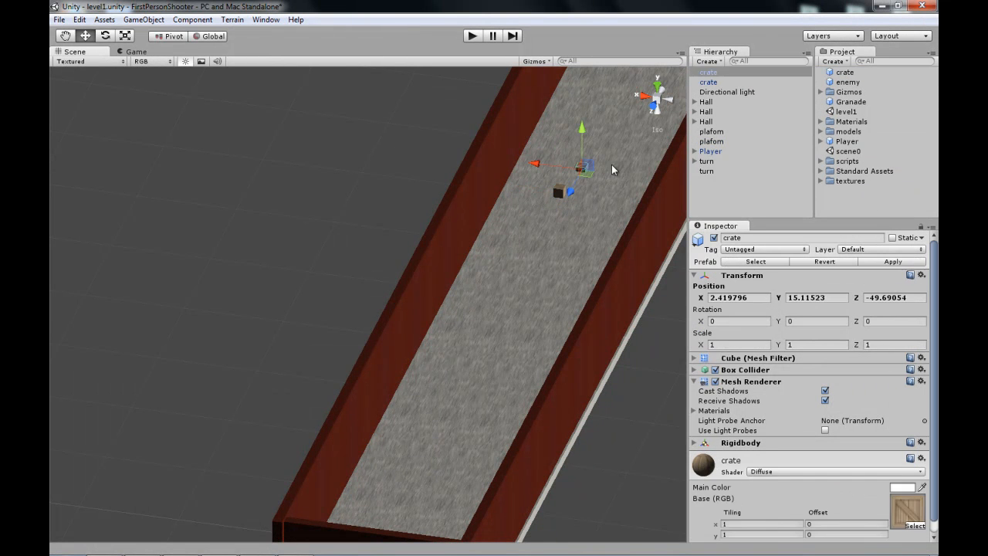
{"action": "key", "text": "Delete"}
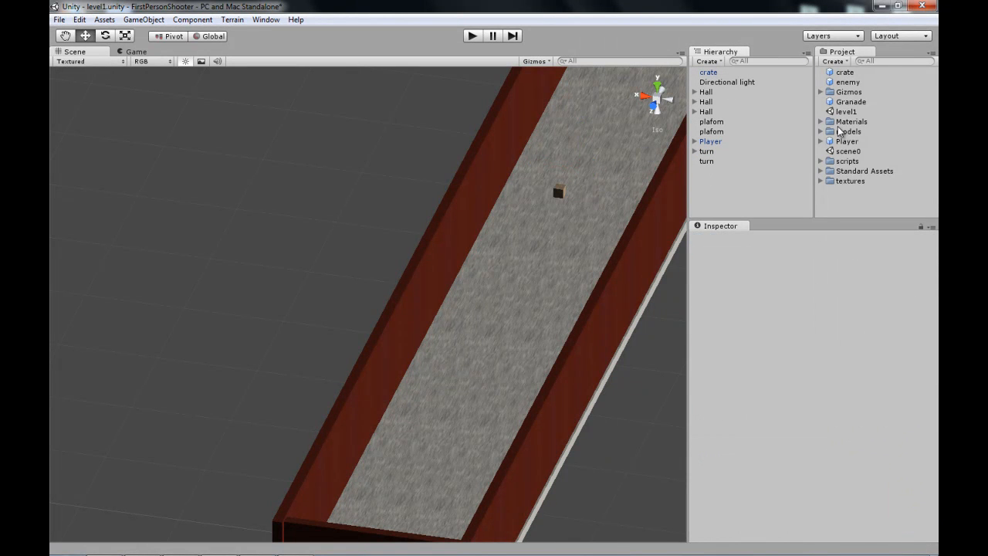
Examine the crate, Granade and Player prefabs in the project assets.
{"action": "left_click", "coordinate": [847, 82]}
{"action": "left_click", "coordinate": [845, 73]}
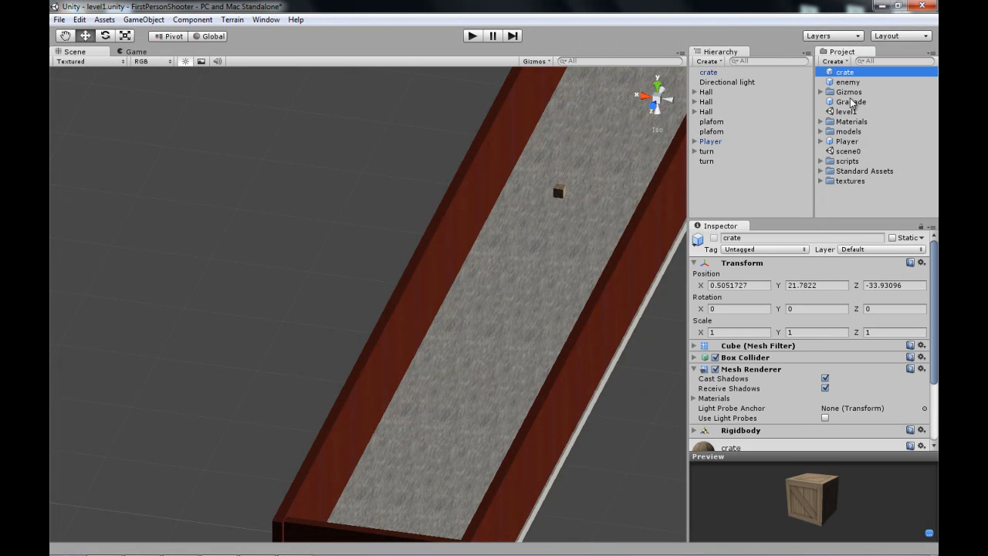
{"action": "left_click", "coordinate": [851, 102]}
{"action": "left_click", "coordinate": [849, 142]}
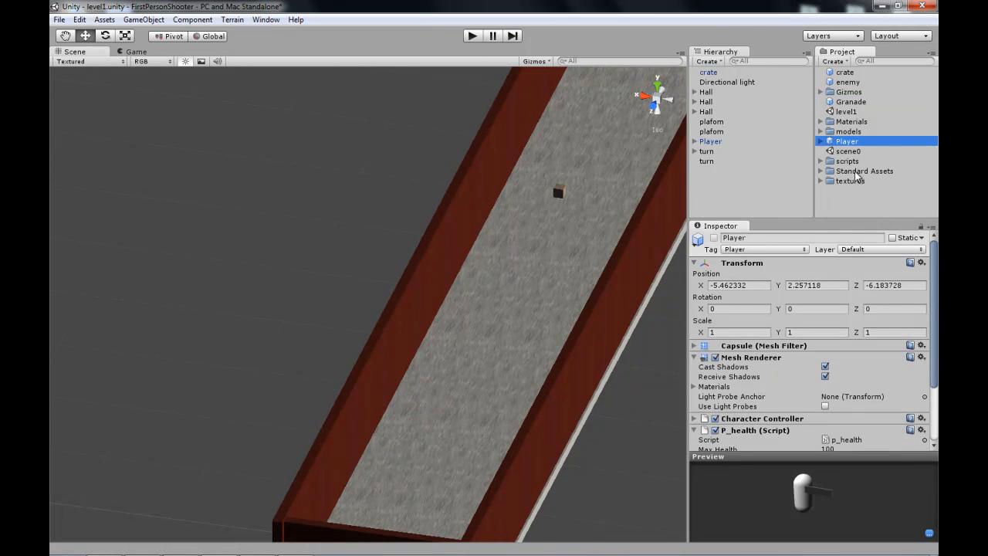
{"action": "left_click", "coordinate": [860, 104]}
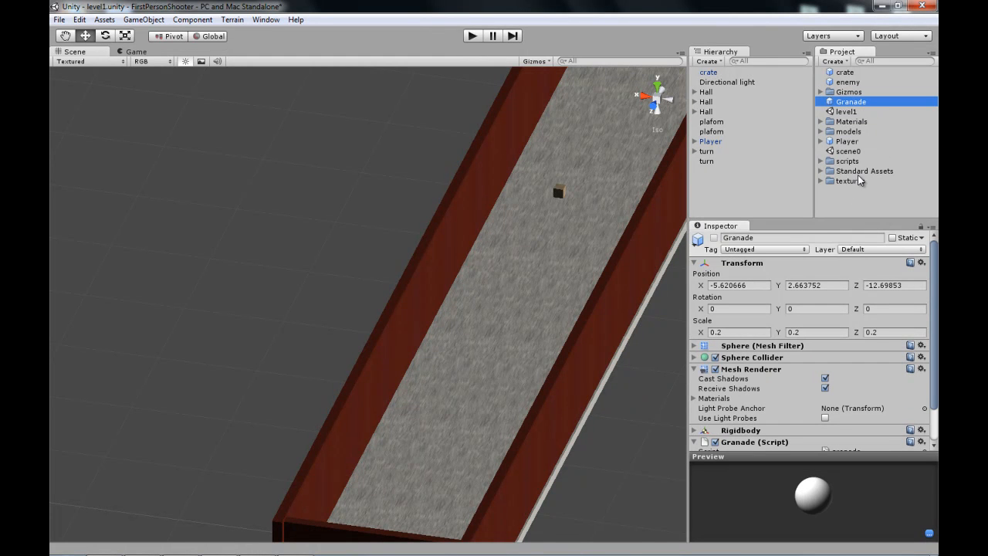
Create a folder named prefabs in the project assets.
{"action": "left_click", "coordinate": [837, 61]}
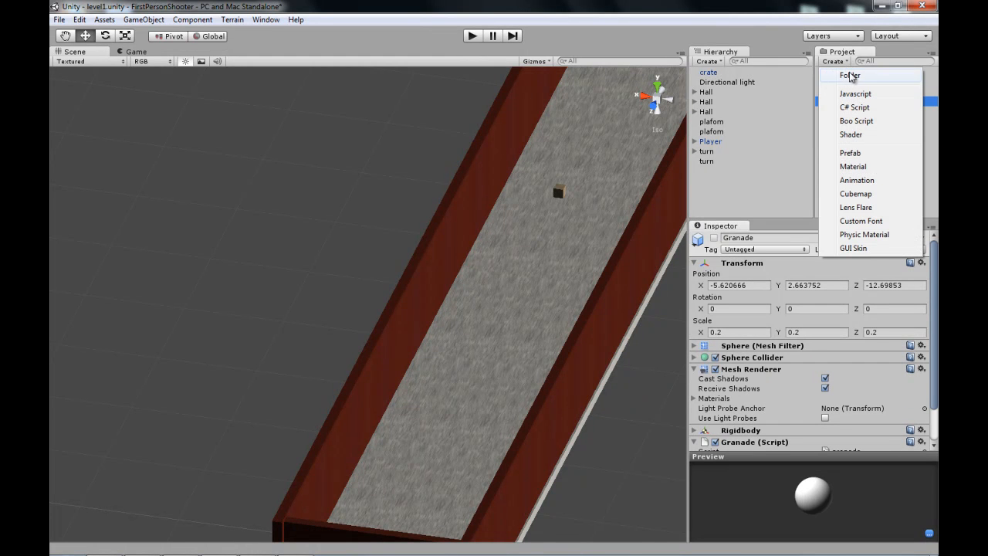
{"action": "left_click", "coordinate": [852, 76]}
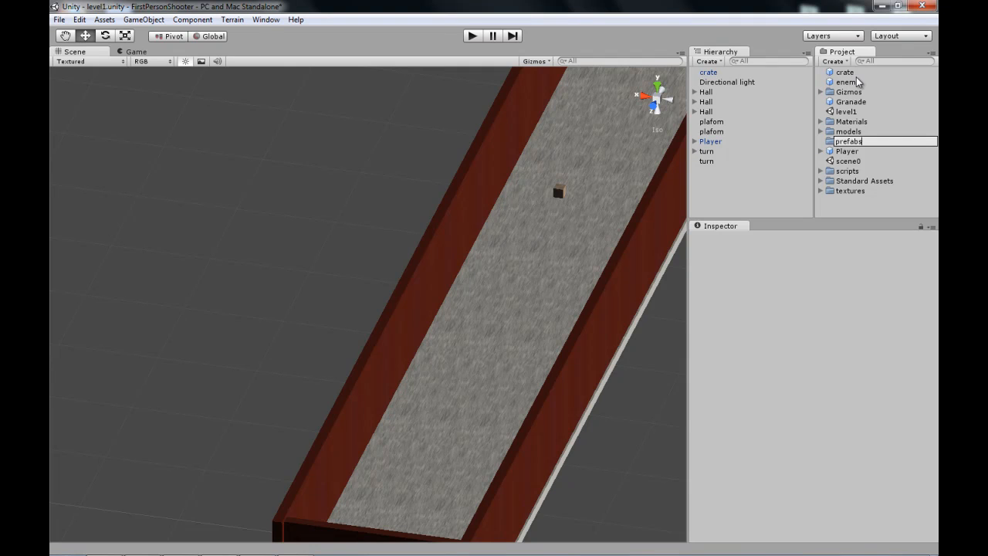
{"action": "key", "text": "Return"}
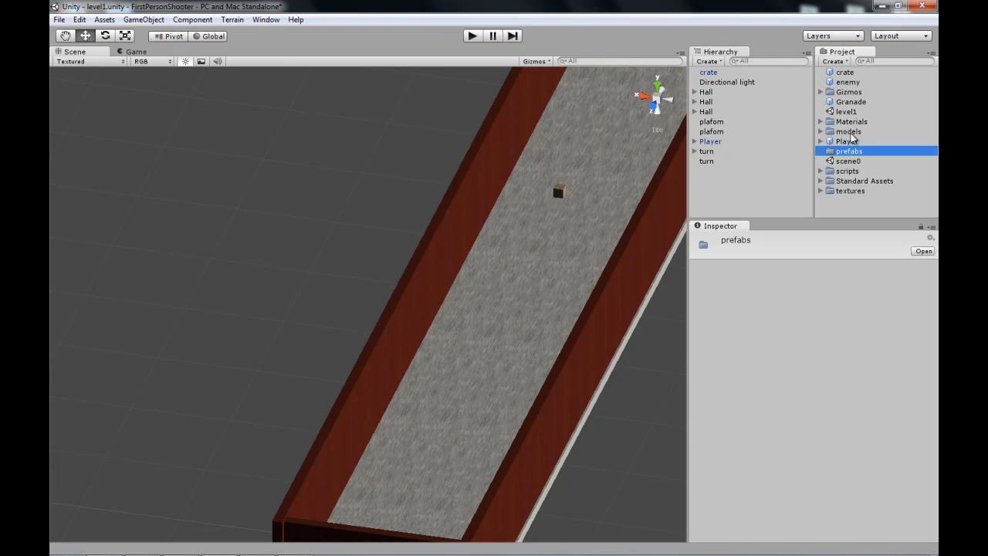
Move the crate, enemy, Granade and Player prefabs together into the prefabs folder.
{"action": "left_click", "coordinate": [857, 193]}
{"action": "left_click", "coordinate": [852, 153]}
{"action": "left_click", "coordinate": [852, 103]}
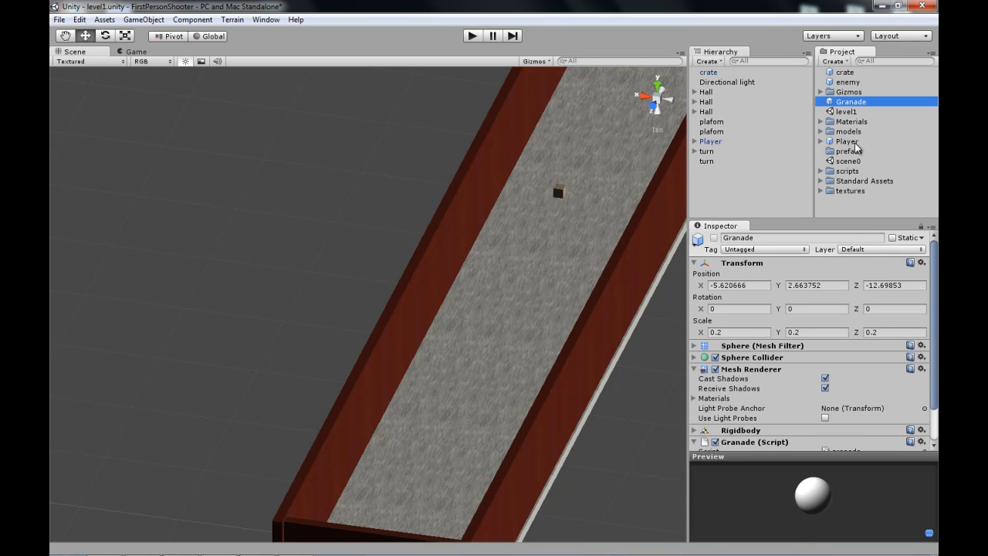
{"action": "key", "text": "super"}
{"action": "left_click", "coordinate": [888, 181]}
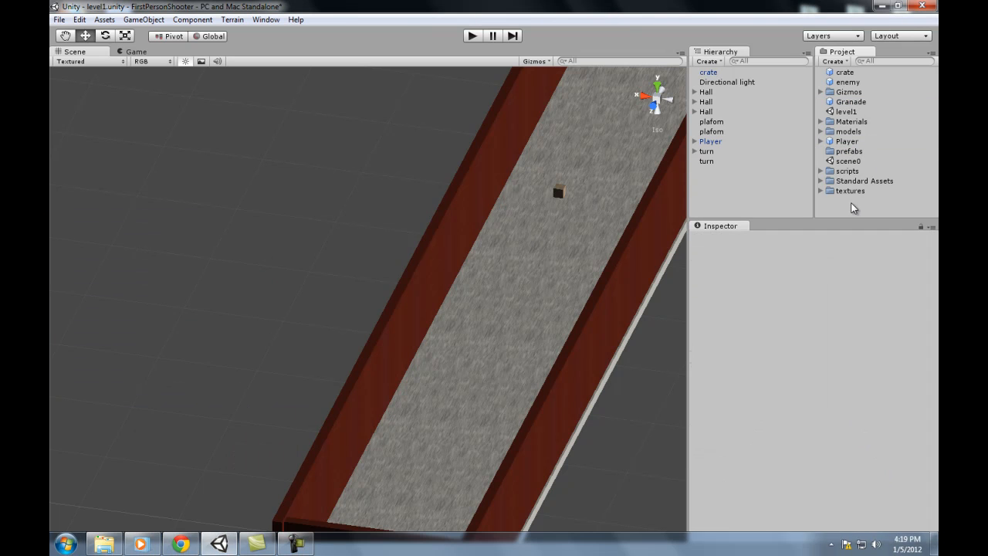
{"action": "left_click", "coordinate": [853, 142]}
{"action": "left_click", "coordinate": [857, 102], "text": "ctrl"}
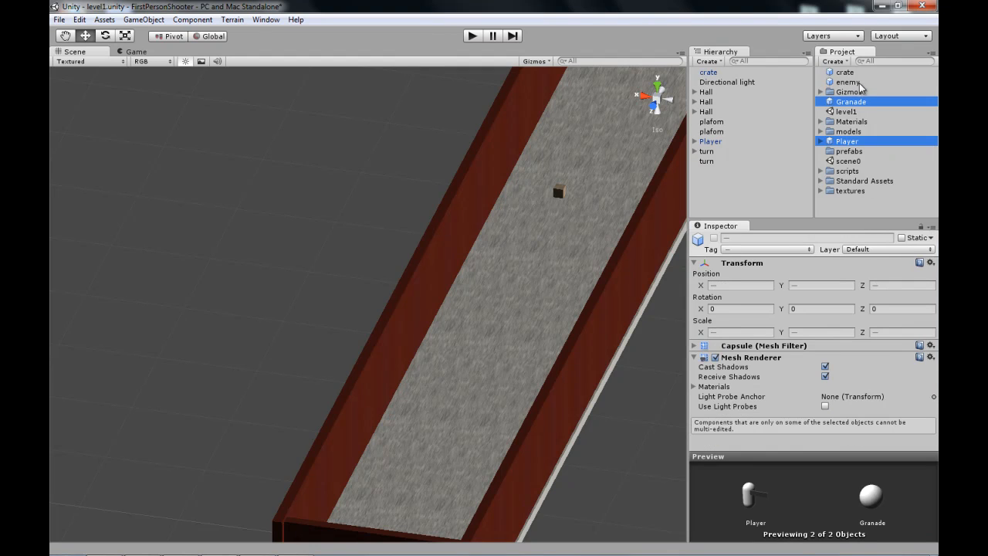
{"action": "left_click", "coordinate": [859, 83], "text": "ctrl"}
{"action": "left_click", "coordinate": [851, 73], "text": "ctrl"}
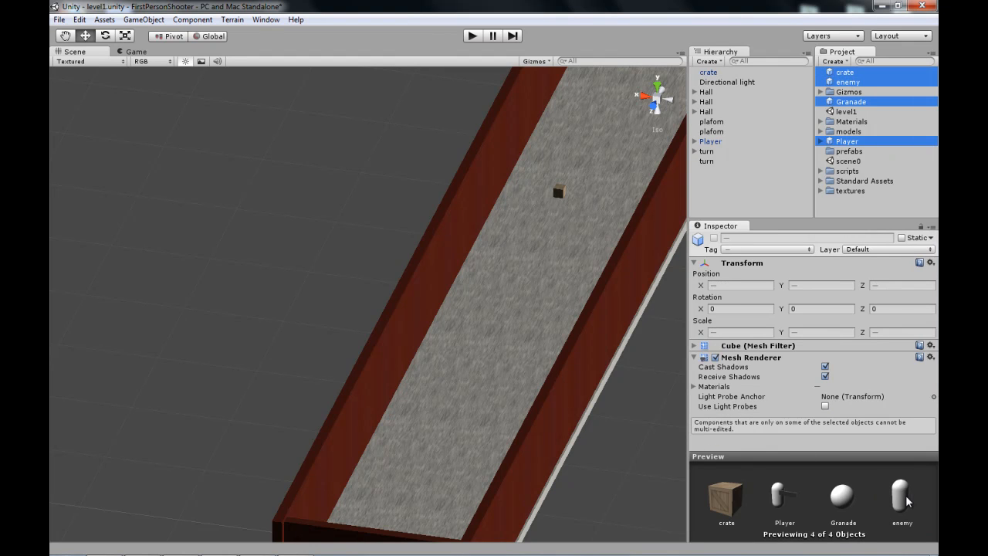
{"action": "left_click_drag", "start_coordinate": [856, 144], "coordinate": [853, 153]}
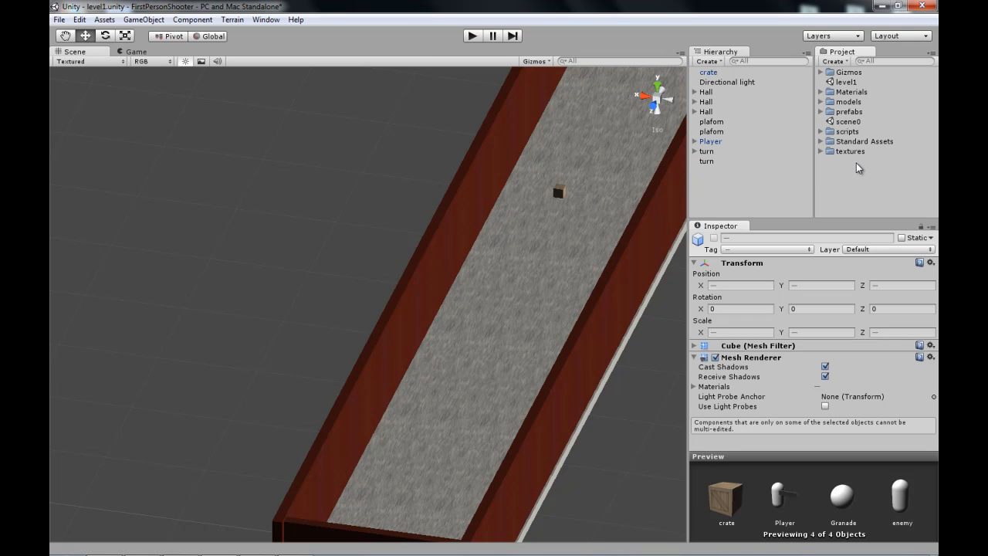
{"action": "left_click", "coordinate": [854, 173]}
Place the barrel model from the models folder in the hallway near the crate and raise it to about Y 15.13.
{"action": "left_click_drag", "start_coordinate": [455, 194], "coordinate": [478, 202], "text": "alt"}
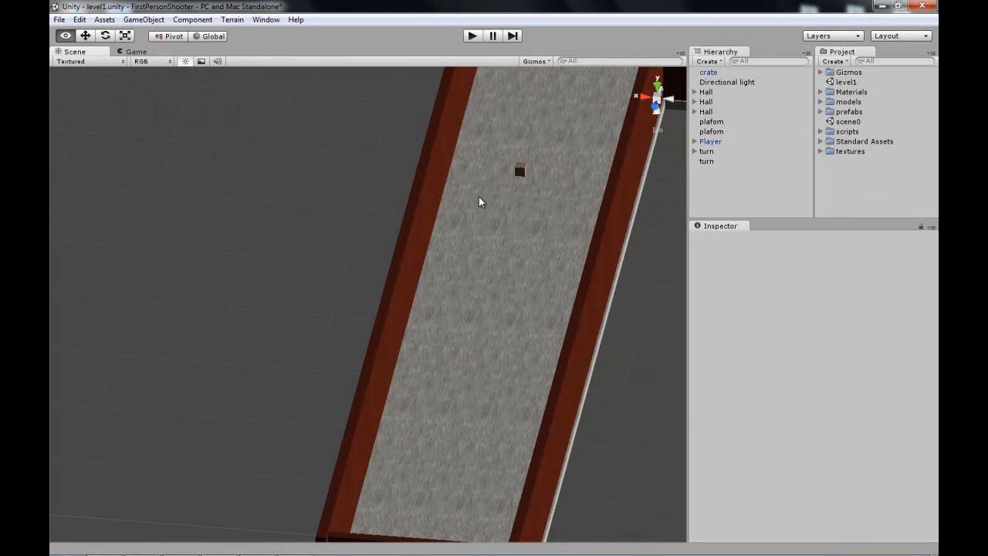
{"action": "left_click", "coordinate": [820, 102]}
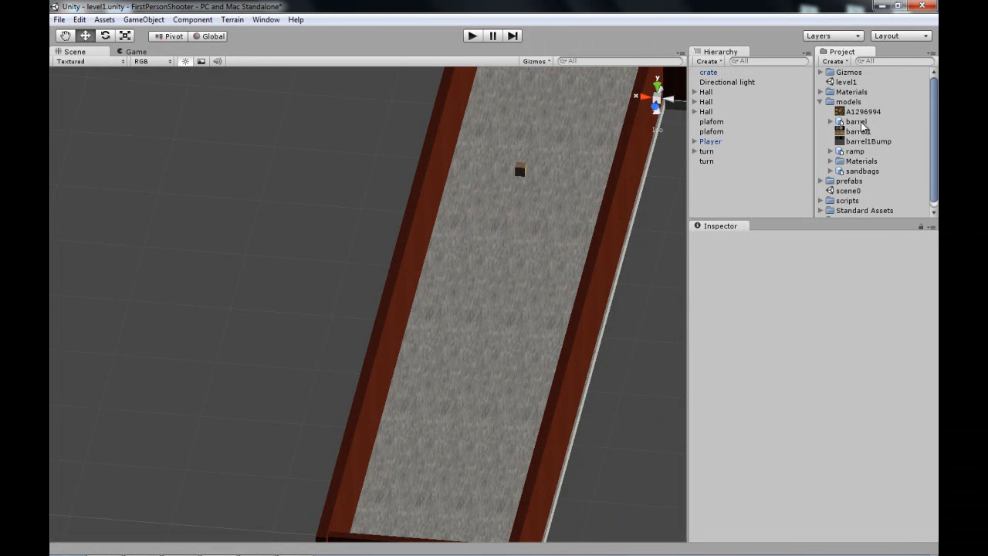
{"action": "left_click_drag", "start_coordinate": [858, 125], "coordinate": [545, 229]}
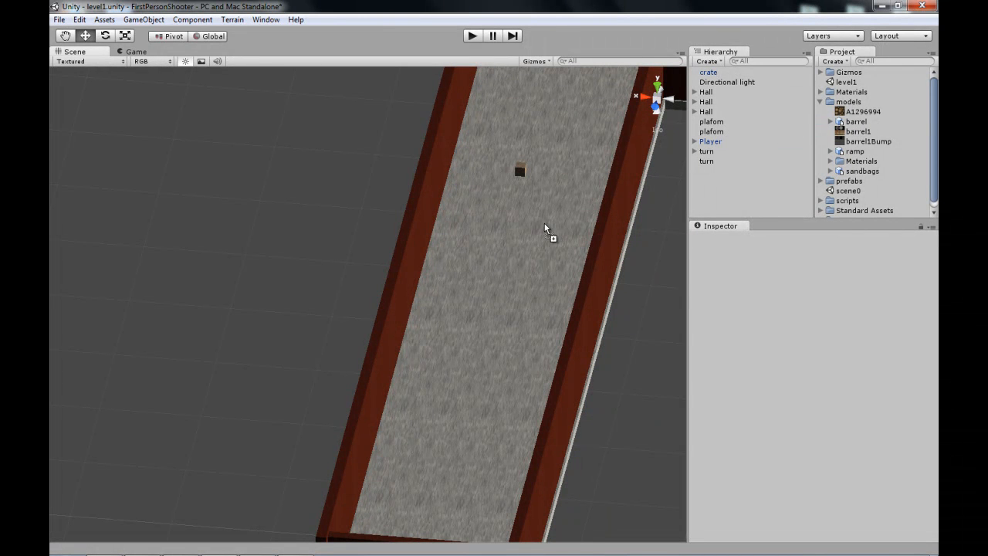
{"action": "left_click_drag", "start_coordinate": [502, 253], "coordinate": [511, 261]}
{"action": "right_click_drag", "start_coordinate": [512, 263], "coordinate": [538, 227]}
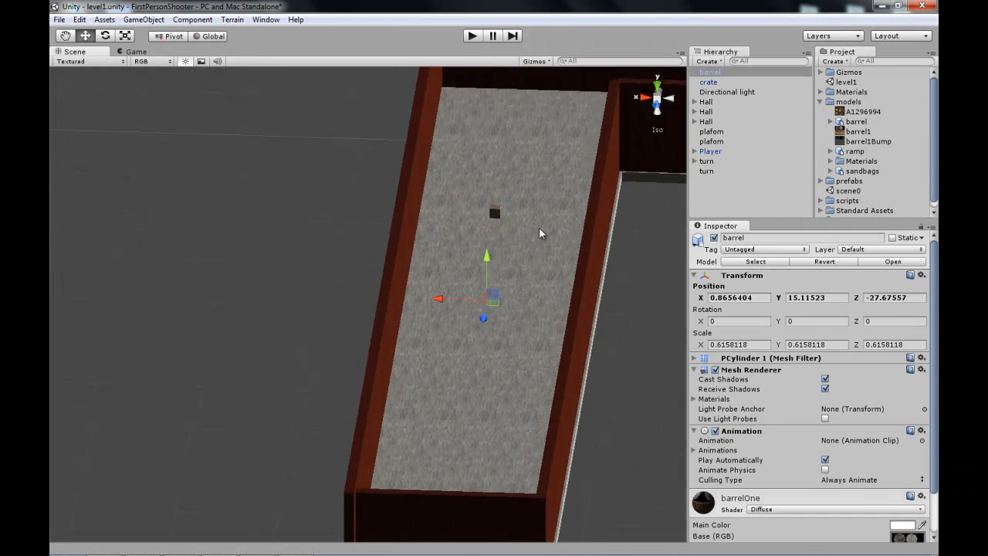
{"action": "double_click", "coordinate": [716, 74]}
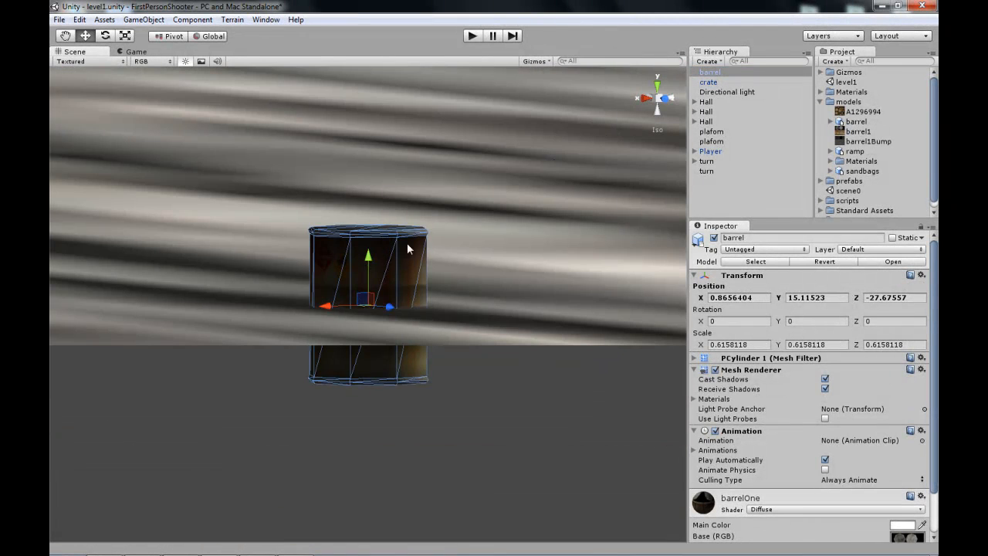
{"action": "left_click_drag", "start_coordinate": [369, 262], "coordinate": [392, 96]}
Set the barrel's scale to 20 on the X, Y and Z axes.
{"action": "scroll", "coordinate": [413, 119], "scroll_direction": "down", "scroll_amount": 12}
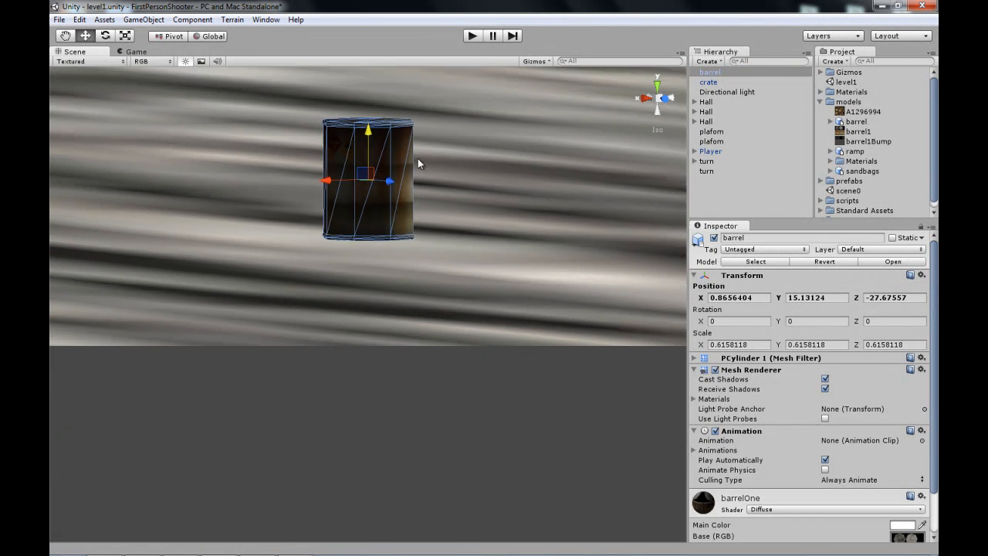
{"action": "scroll", "coordinate": [456, 175], "scroll_direction": "down", "scroll_amount": 8}
{"action": "right_click_drag", "start_coordinate": [466, 182], "coordinate": [326, 235]}
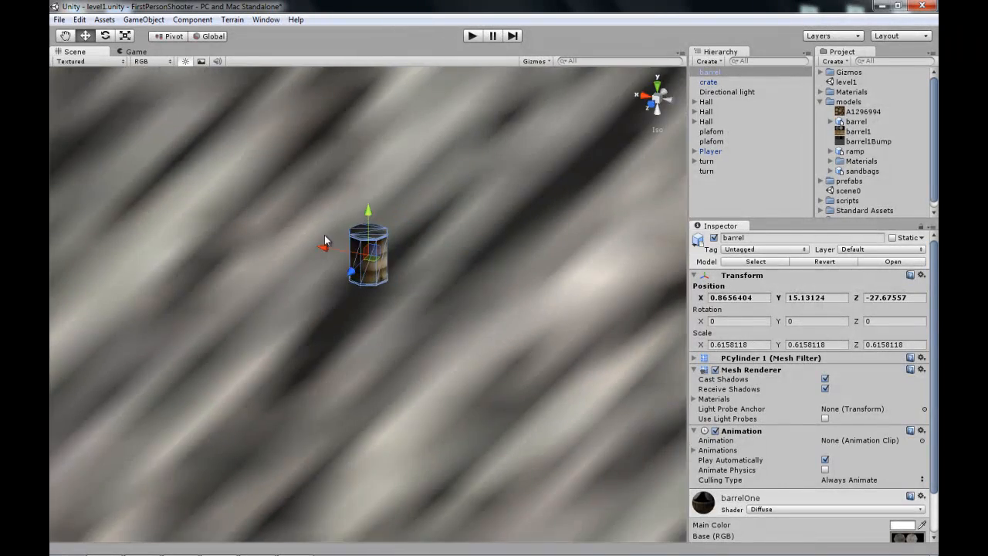
{"action": "scroll", "coordinate": [362, 231], "scroll_direction": "down", "scroll_amount": 3}
{"action": "scroll", "coordinate": [382, 231], "scroll_direction": "down", "scroll_amount": 8}
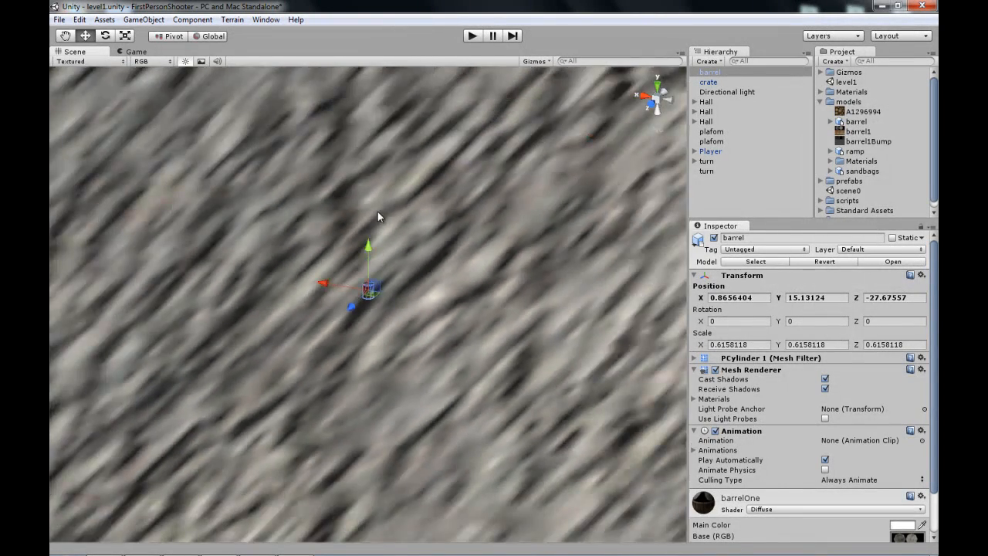
{"action": "scroll", "coordinate": [372, 220], "scroll_direction": "down", "scroll_amount": 6}
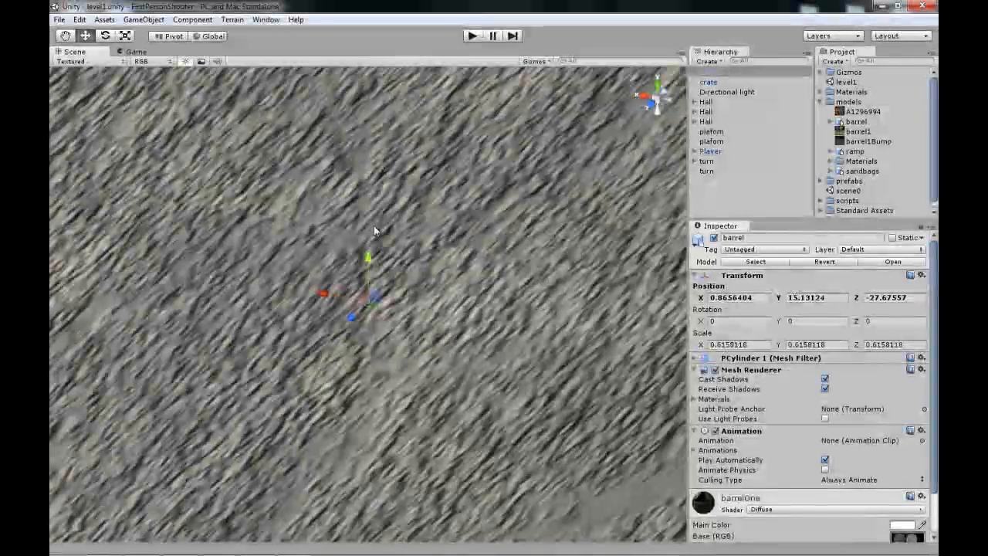
{"action": "scroll", "coordinate": [370, 255], "scroll_direction": "down", "scroll_amount": 8}
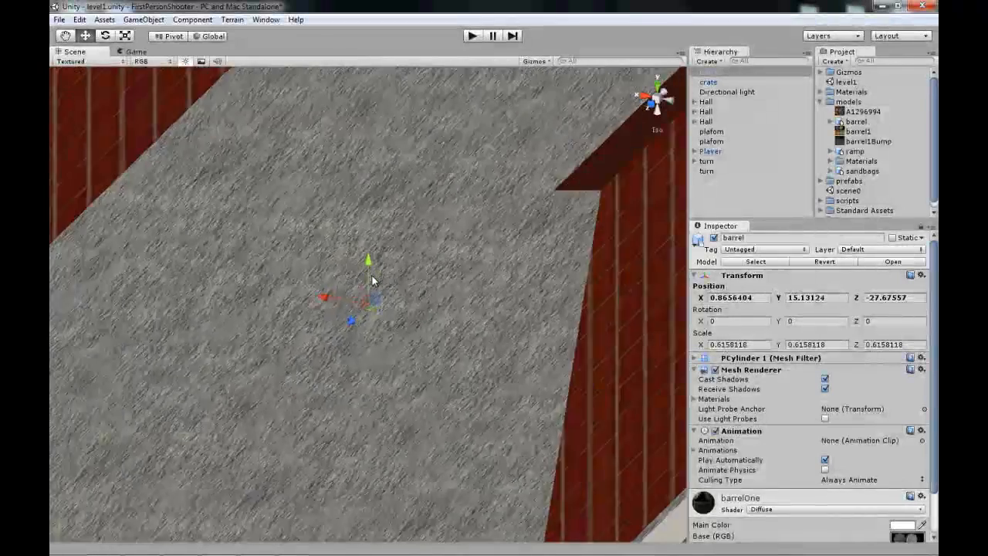
{"action": "left_click_drag", "start_coordinate": [371, 280], "coordinate": [401, 378], "text": "alt"}
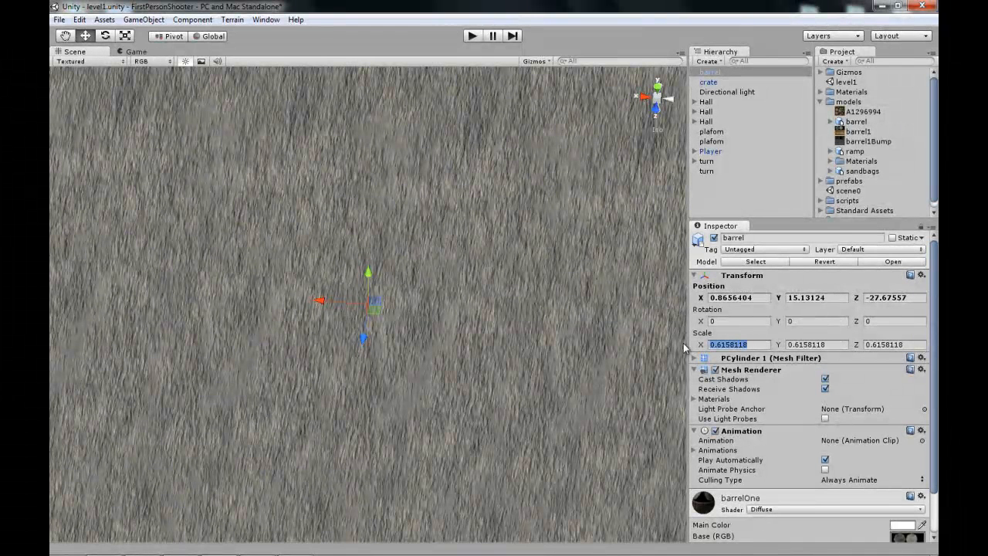
{"action": "left_click", "coordinate": [802, 345]}
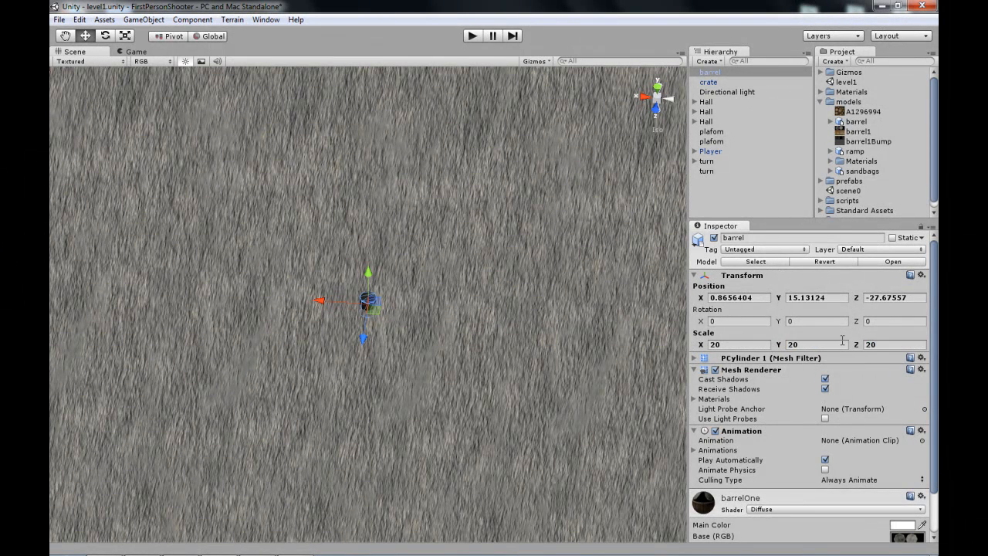
Raise the barrel above the hallway floor to about Y 18.06.
{"action": "left_click_drag", "start_coordinate": [369, 272], "coordinate": [370, 185]}
{"action": "right_click_drag", "start_coordinate": [413, 223], "coordinate": [440, 213]}
{"action": "scroll", "coordinate": [437, 222], "scroll_direction": "down", "scroll_amount": 12}
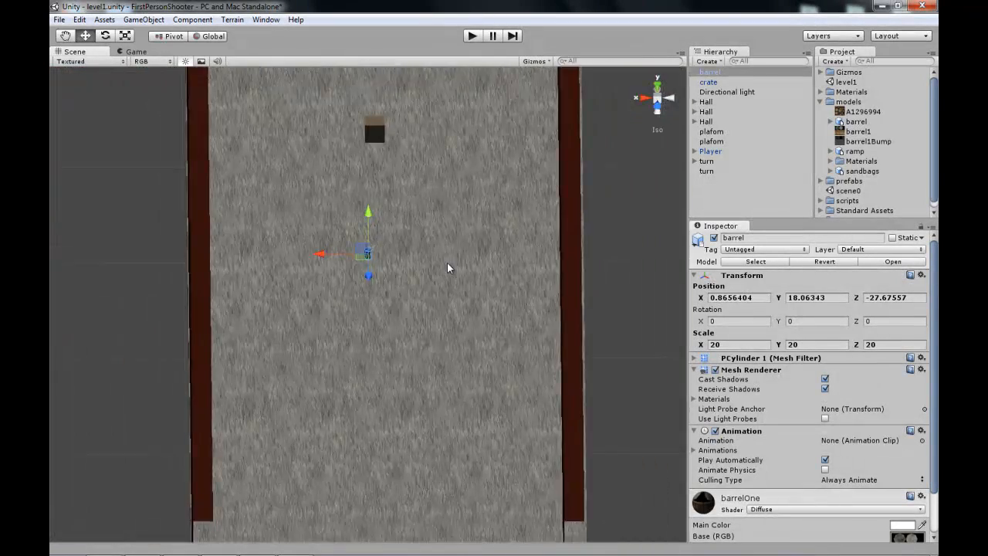
Enlarge the barrel to a scale of 50 and then 70 on all three axes, comparing it with the crate.
{"action": "right_click_drag", "start_coordinate": [459, 274], "coordinate": [540, 280]}
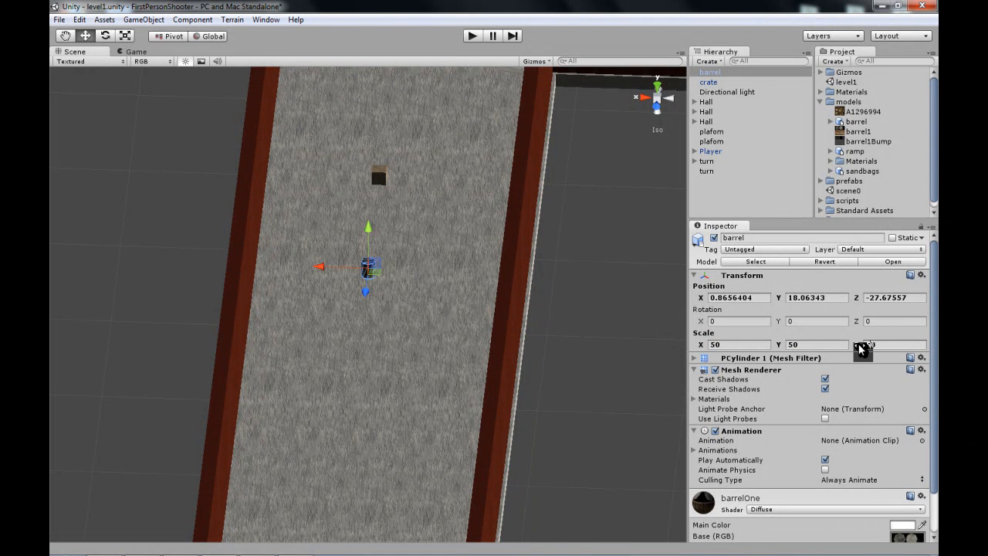
{"action": "right_click_drag", "start_coordinate": [500, 226], "coordinate": [482, 296]}
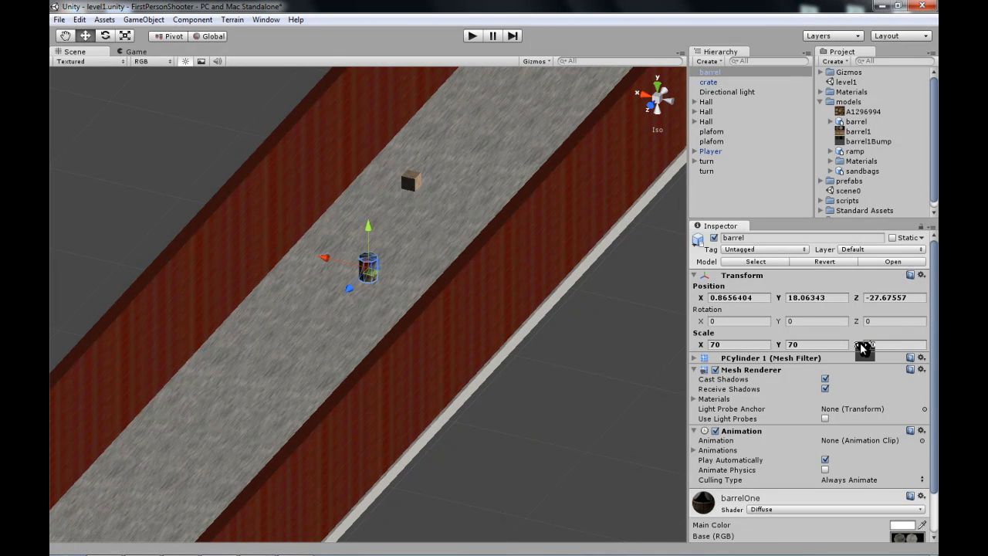
{"action": "right_click_drag", "start_coordinate": [449, 236], "coordinate": [577, 320]}
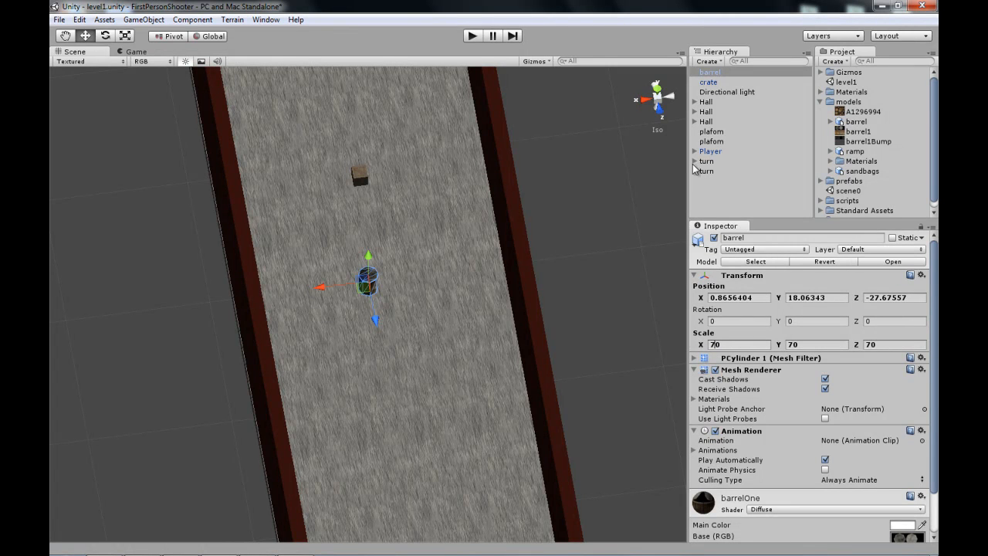
Add a Mesh Collider physics component to the barrel.
{"action": "left_click", "coordinate": [189, 21]}
{"action": "mouse_move", "coordinate": [220, 62]}
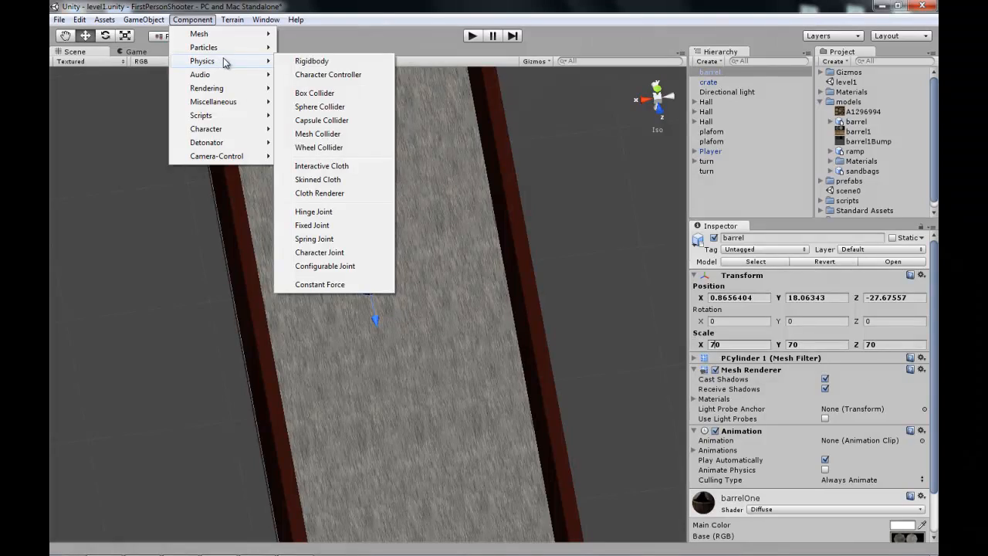
{"action": "left_click", "coordinate": [322, 135]}
Examine the barrel's mesh and texture up close in the scene.
{"action": "right_click_drag", "start_coordinate": [469, 203], "coordinate": [384, 198]}
{"action": "scroll", "coordinate": [386, 197], "scroll_direction": "up", "scroll_amount": 9}
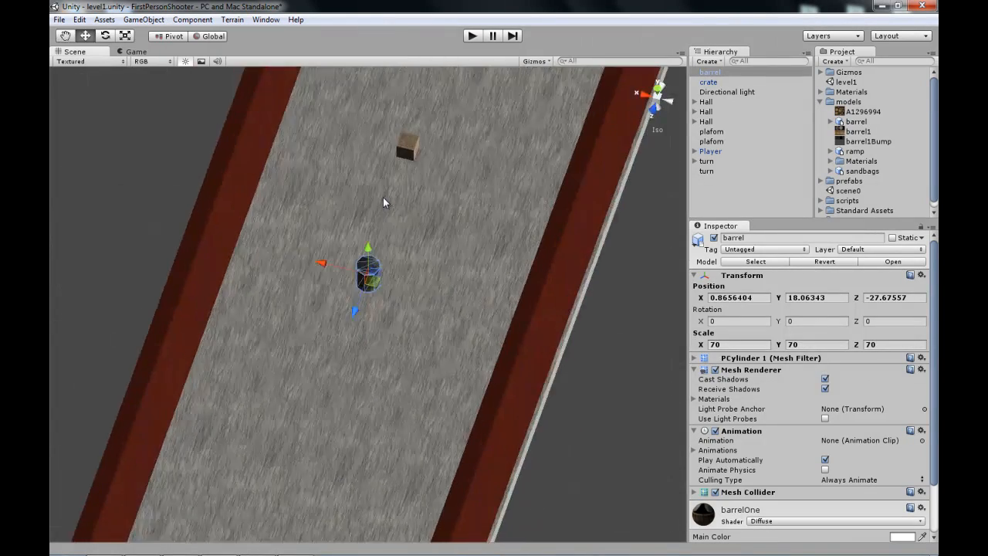
{"action": "scroll", "coordinate": [398, 183], "scroll_direction": "up", "scroll_amount": 6}
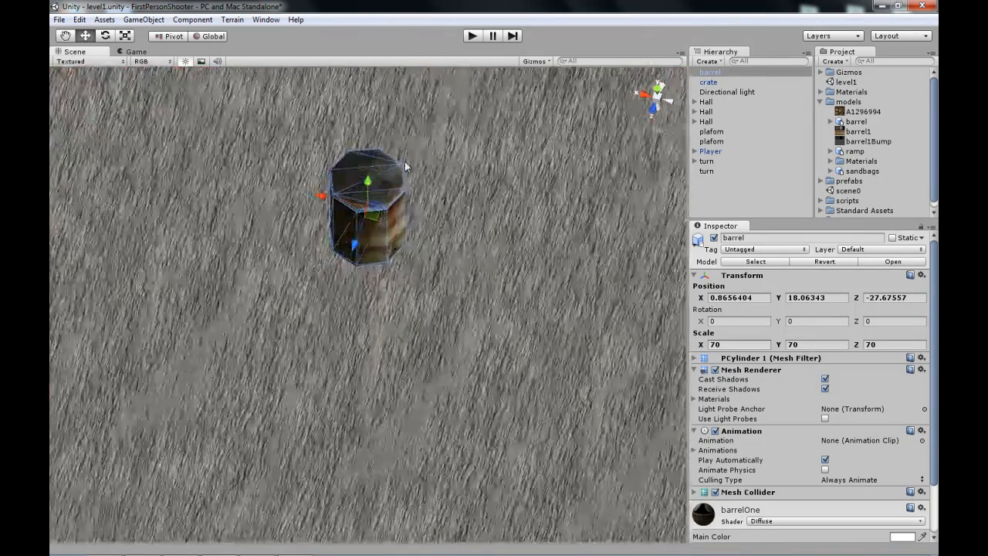
{"action": "middle_click_drag", "start_coordinate": [410, 140], "coordinate": [402, 246]}
{"action": "scroll", "coordinate": [400, 251], "scroll_direction": "up", "scroll_amount": 6}
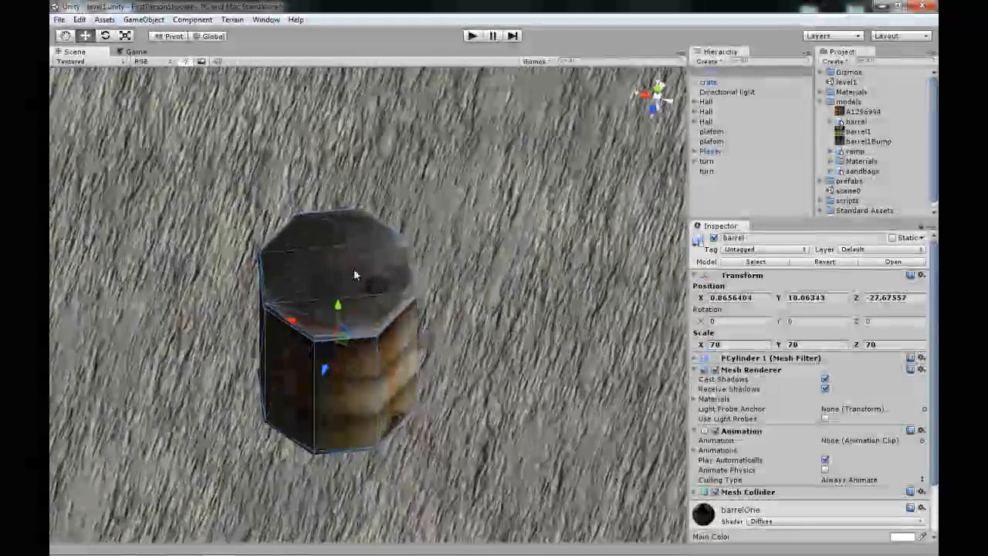
{"action": "middle_click_drag", "start_coordinate": [355, 270], "coordinate": [427, 243]}
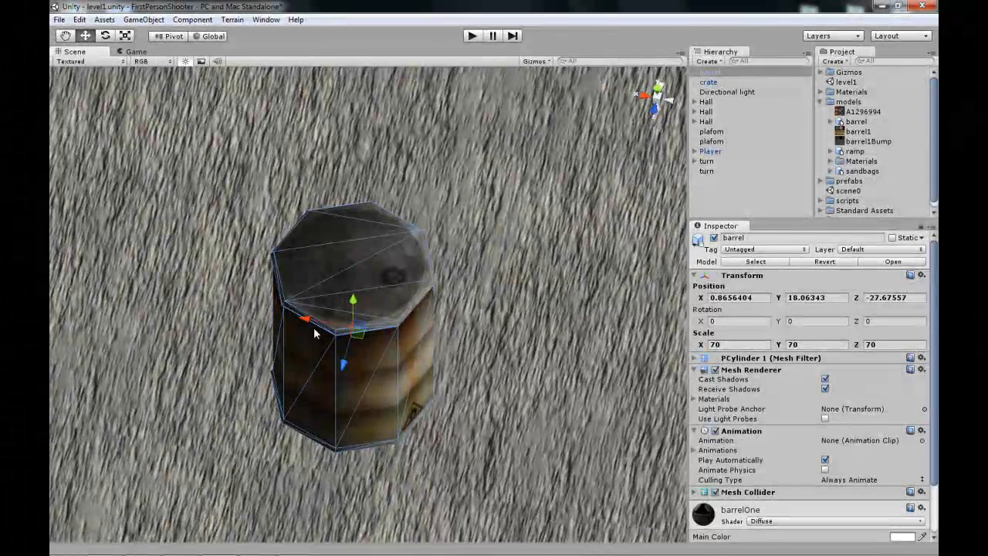
{"action": "middle_click_drag", "start_coordinate": [314, 333], "coordinate": [449, 290]}
{"action": "middle_click_drag", "start_coordinate": [522, 225], "coordinate": [335, 291]}
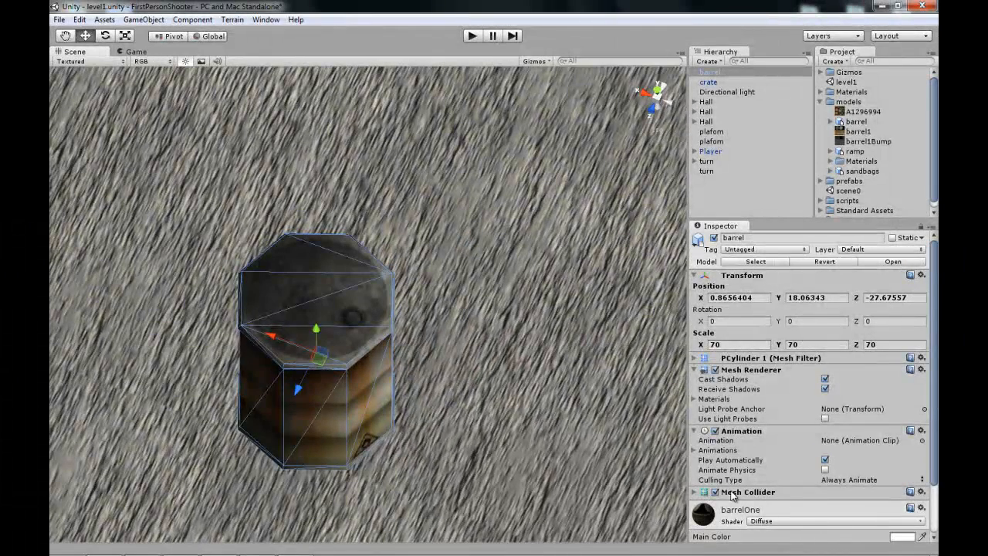
Add a Rigidbody physics component to the barrel.
{"action": "left_click_drag", "start_coordinate": [324, 305], "coordinate": [431, 243], "text": "alt"}
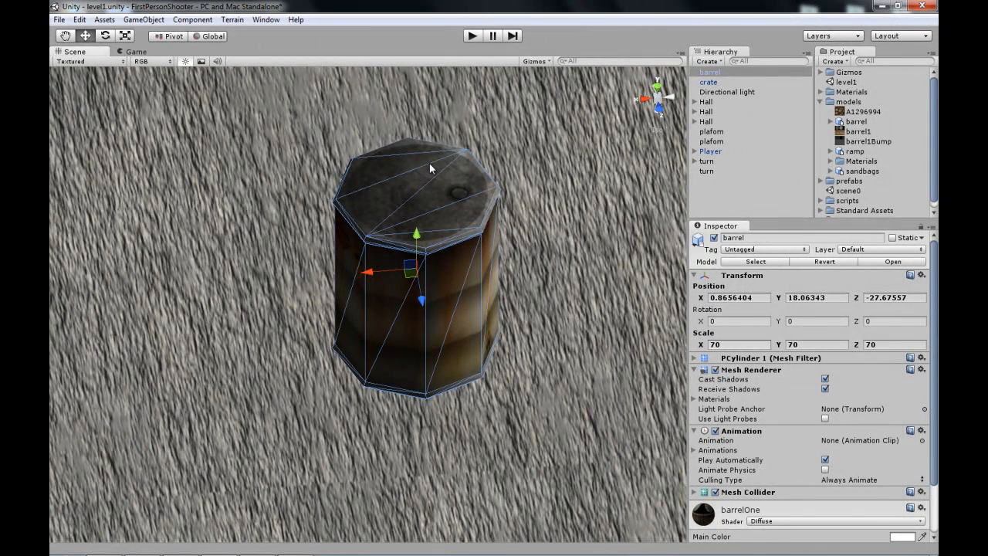
{"action": "left_click", "coordinate": [700, 371]}
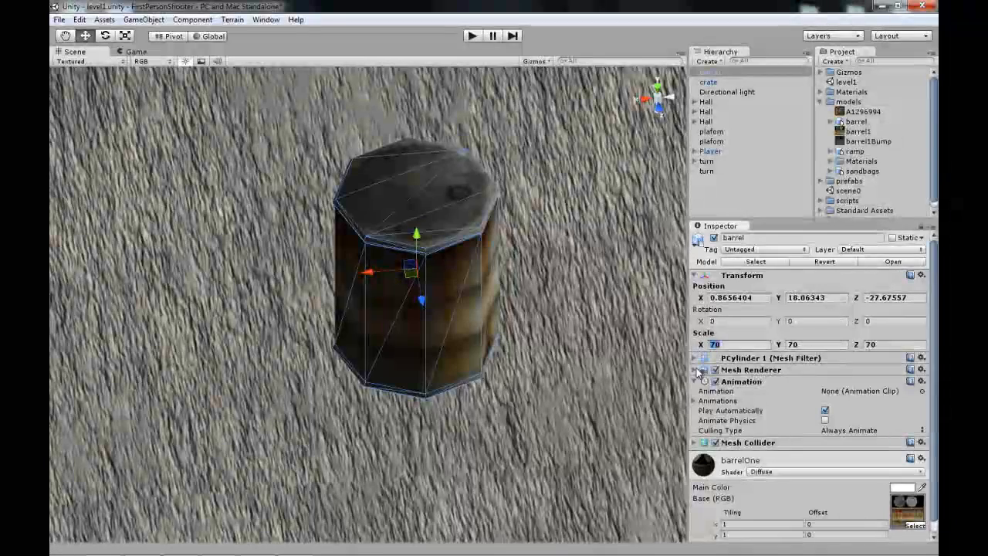
{"action": "left_click", "coordinate": [192, 20]}
{"action": "mouse_move", "coordinate": [242, 62]}
{"action": "left_click", "coordinate": [323, 63]}
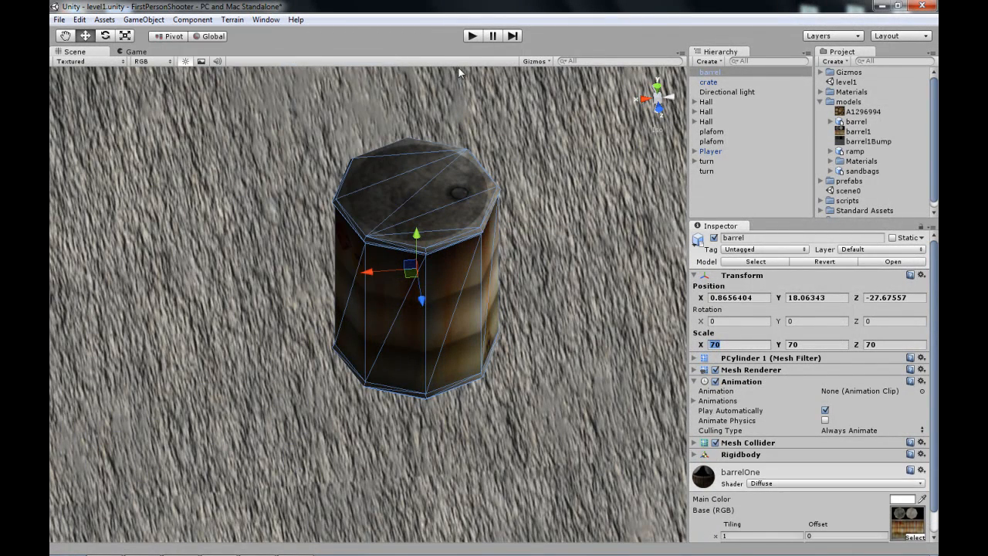
Run the game and walk down the hallway to view the barrel at close range.
{"action": "left_click", "coordinate": [470, 37]}
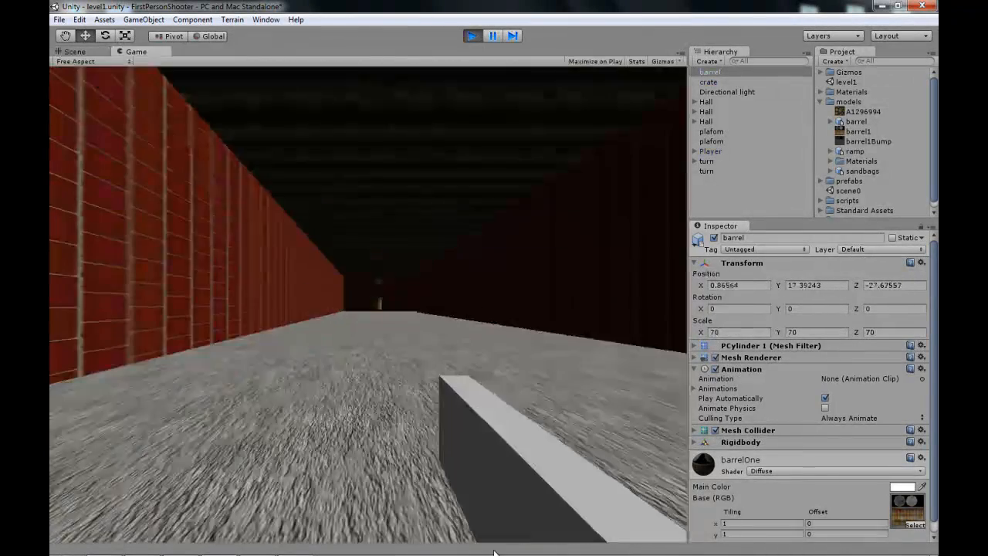
{"action": "key", "text": "w"}
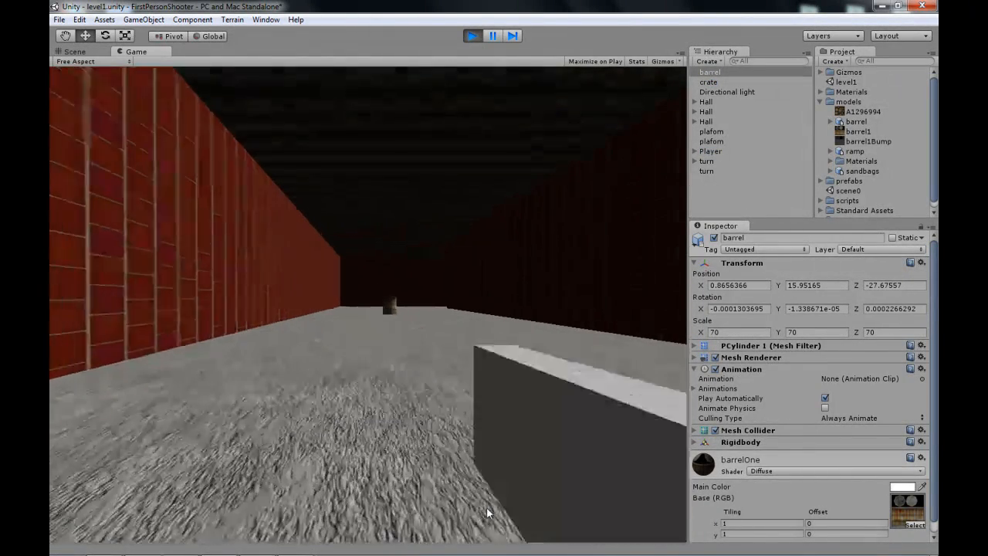
{"action": "key", "text": "w"}
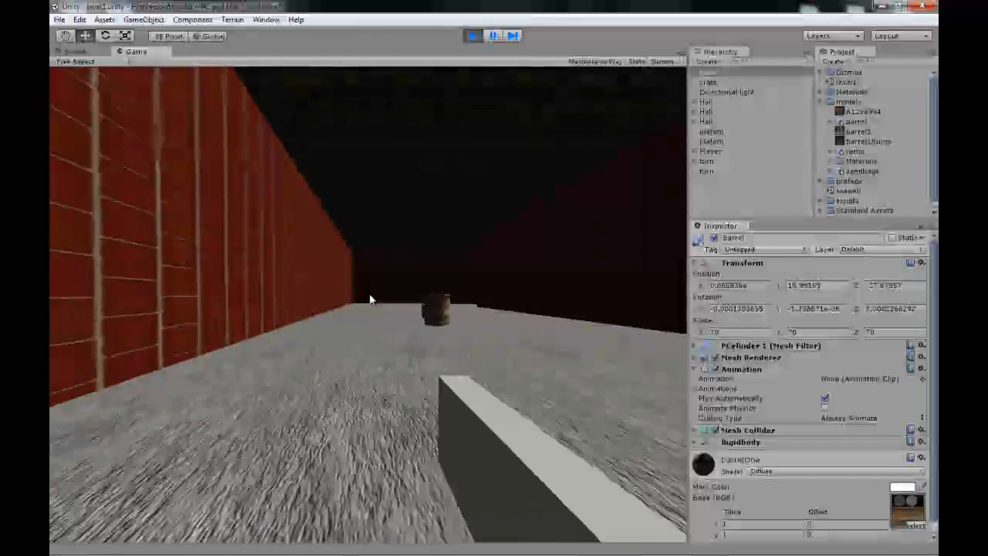
{"action": "key", "text": "w"}
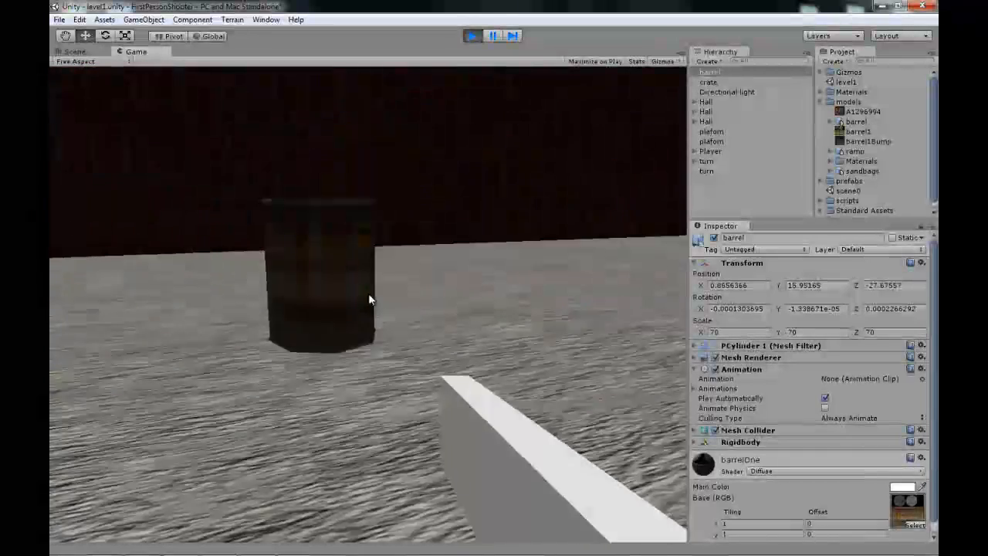
{"action": "key", "text": "s"}
{"action": "key", "text": "s"}
{"action": "key", "text": "w"}
Test the barrel's physics by firing at it from several spots in the hallway, and stop the game.
{"action": "left_click", "coordinate": [368, 300]}
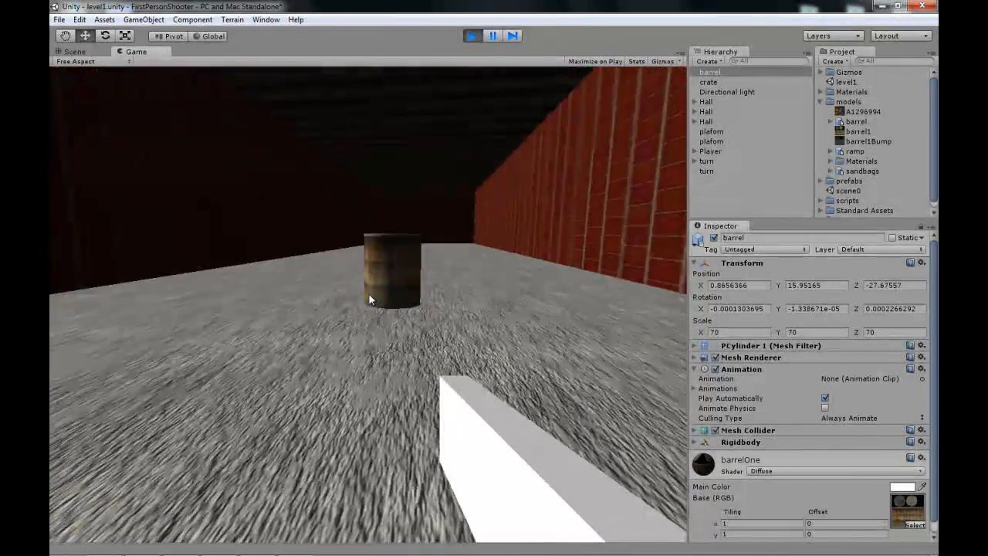
{"action": "key", "text": "w"}
{"action": "left_click", "coordinate": [369, 300]}
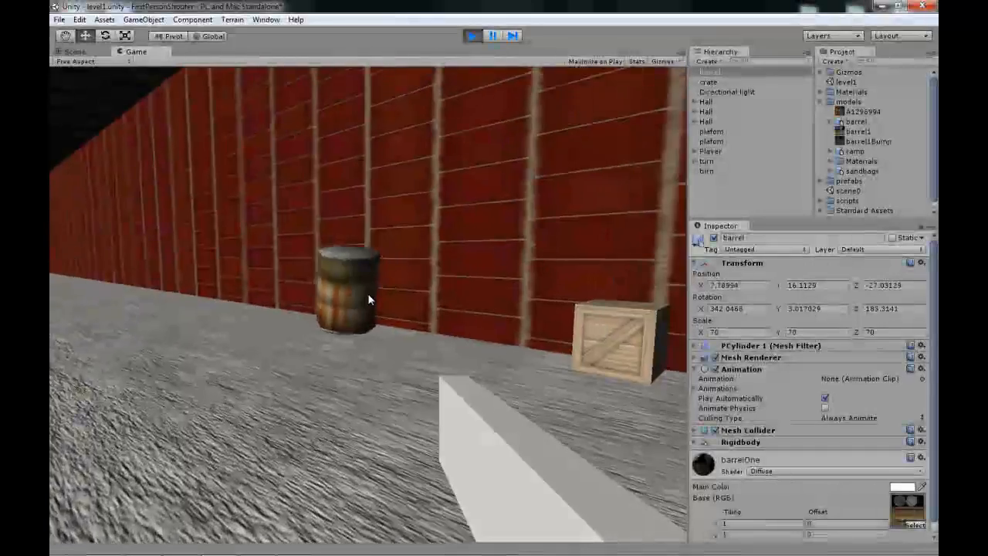
{"action": "key", "text": "w"}
{"action": "key", "text": "w"}
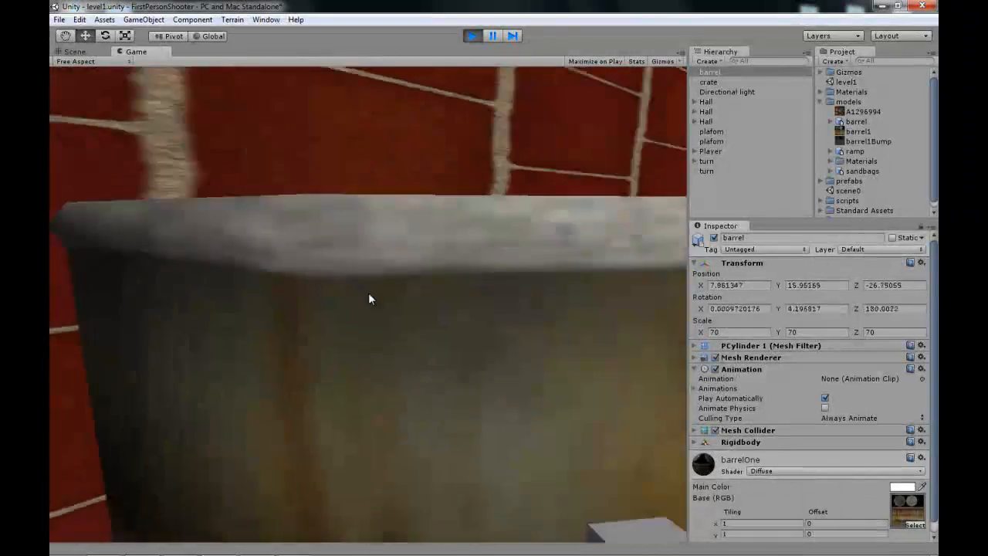
{"action": "key", "text": "s"}
{"action": "key", "text": "w"}
{"action": "left_click", "coordinate": [369, 299]}
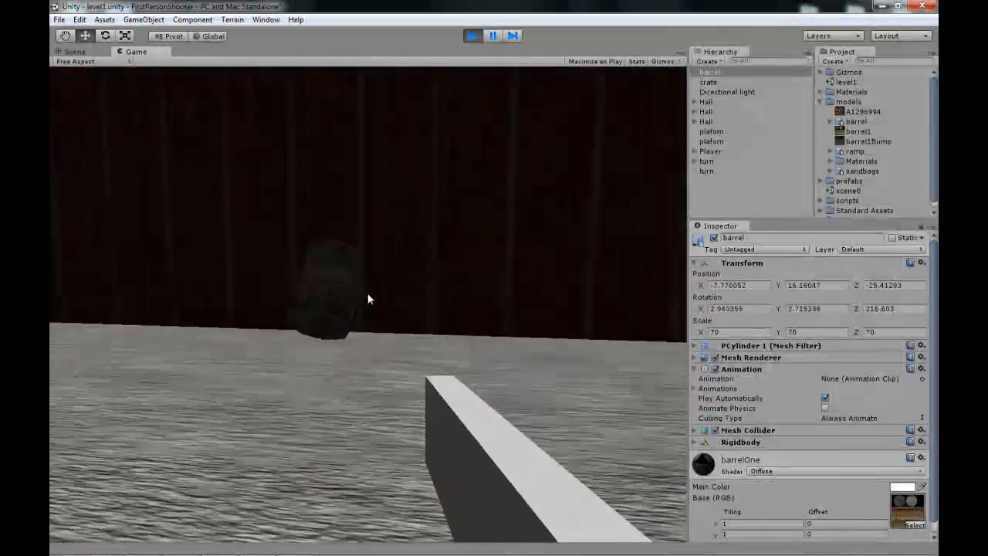
{"action": "left_click", "coordinate": [368, 293]}
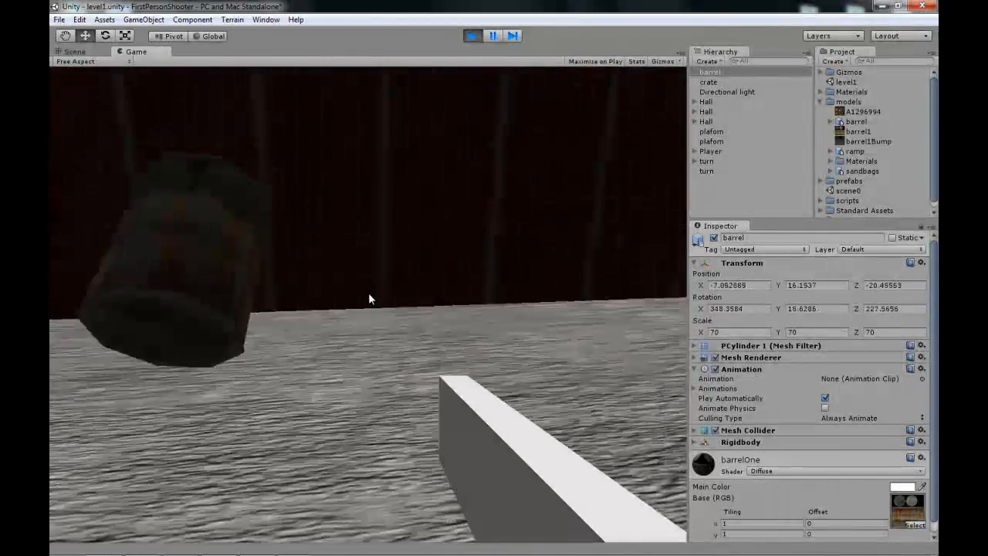
{"action": "left_click", "coordinate": [369, 298]}
{"action": "key", "text": "w"}
{"action": "key", "text": "w"}
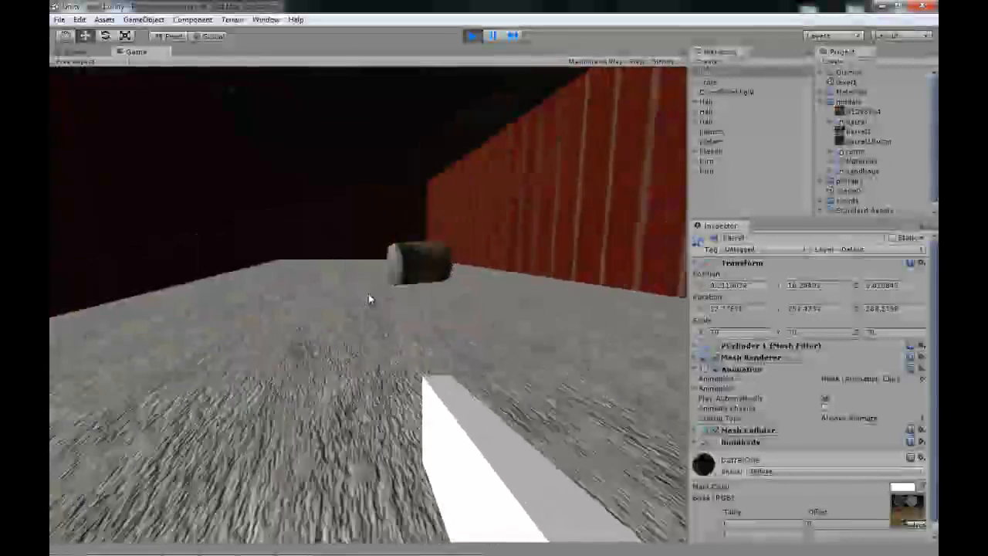
{"action": "key", "text": "w"}
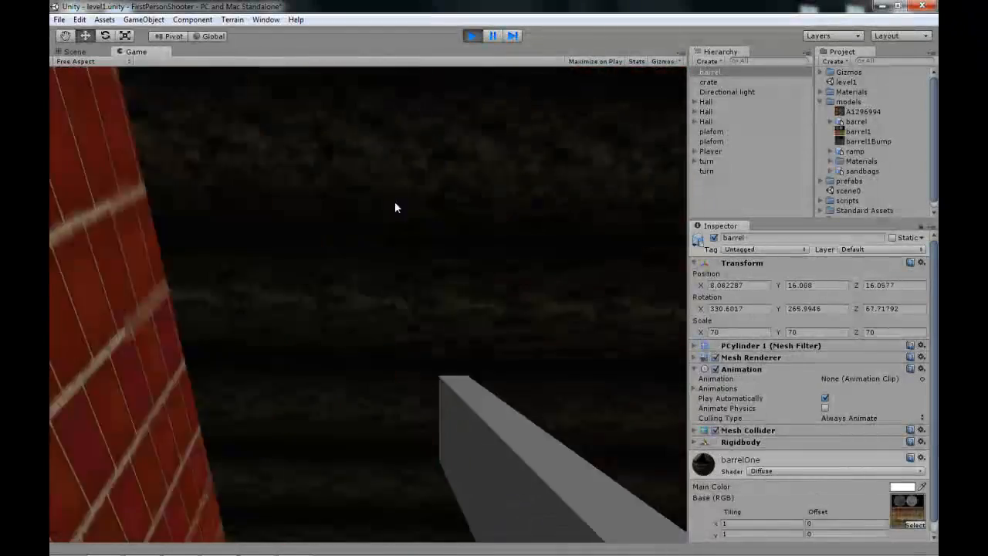
{"action": "left_click", "coordinate": [471, 36]}
Save the configured barrel as a prefab in the prefabs folder.
{"action": "scroll", "coordinate": [555, 123], "scroll_direction": "down", "scroll_amount": 5}
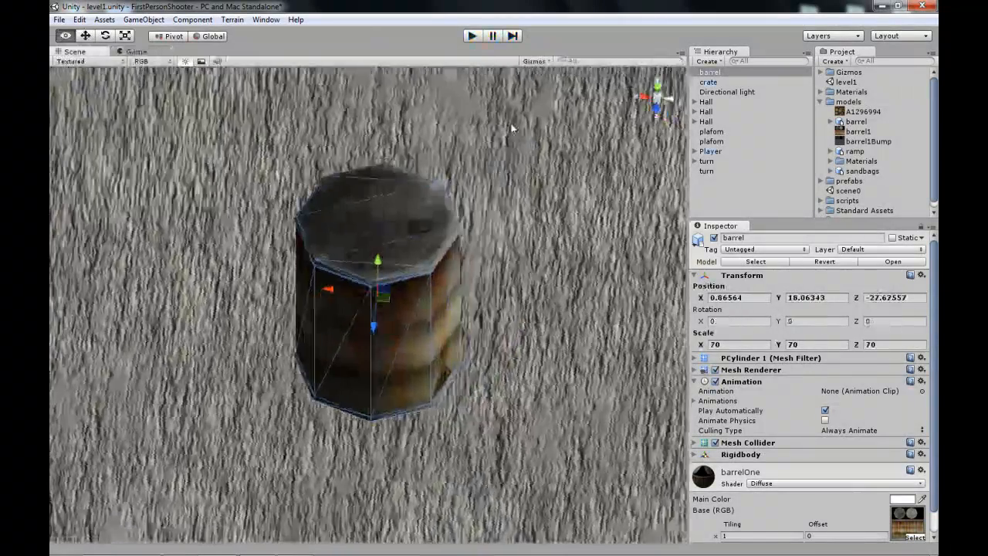
{"action": "left_click", "coordinate": [822, 103]}
{"action": "left_click", "coordinate": [821, 112]}
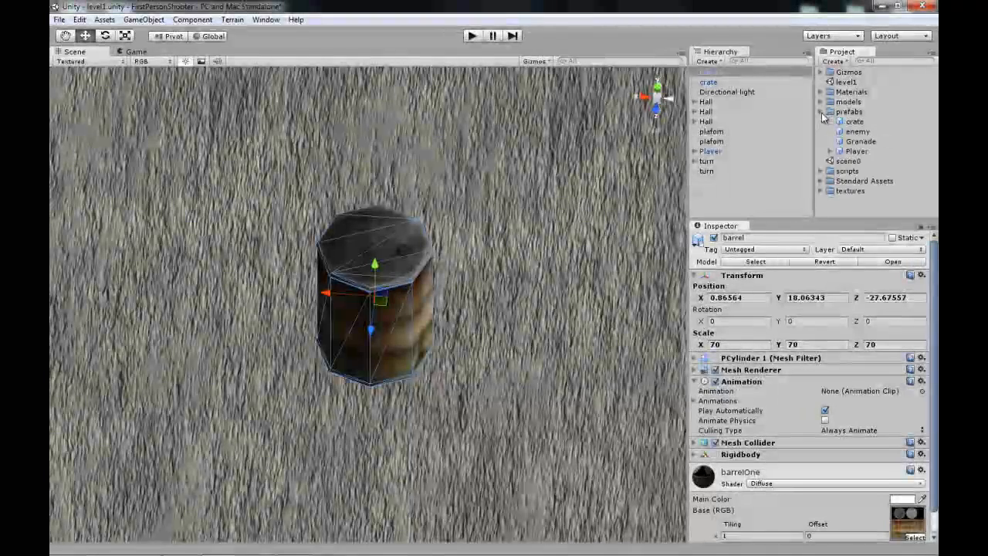
{"action": "left_click_drag", "start_coordinate": [821, 110], "coordinate": [870, 143]}
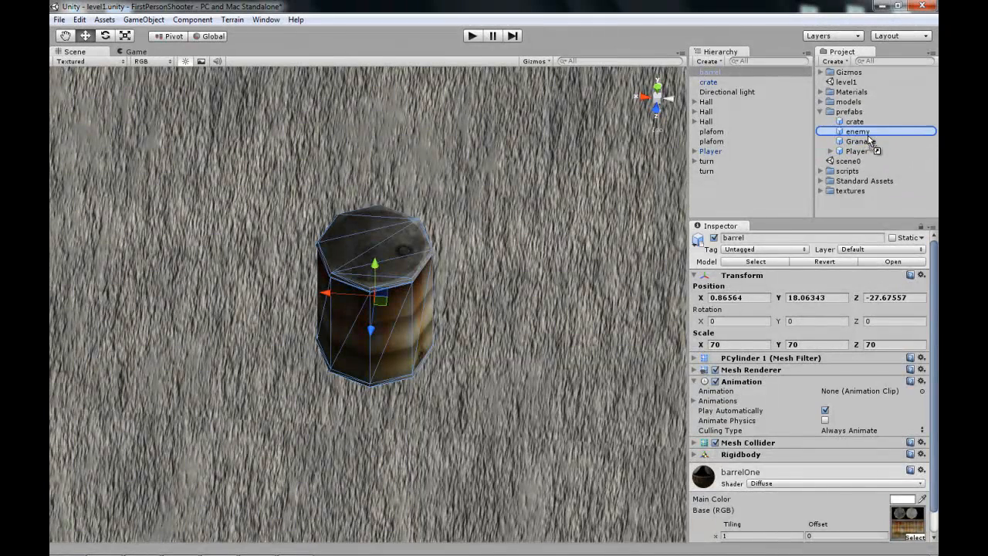
{"action": "left_click", "coordinate": [822, 112]}
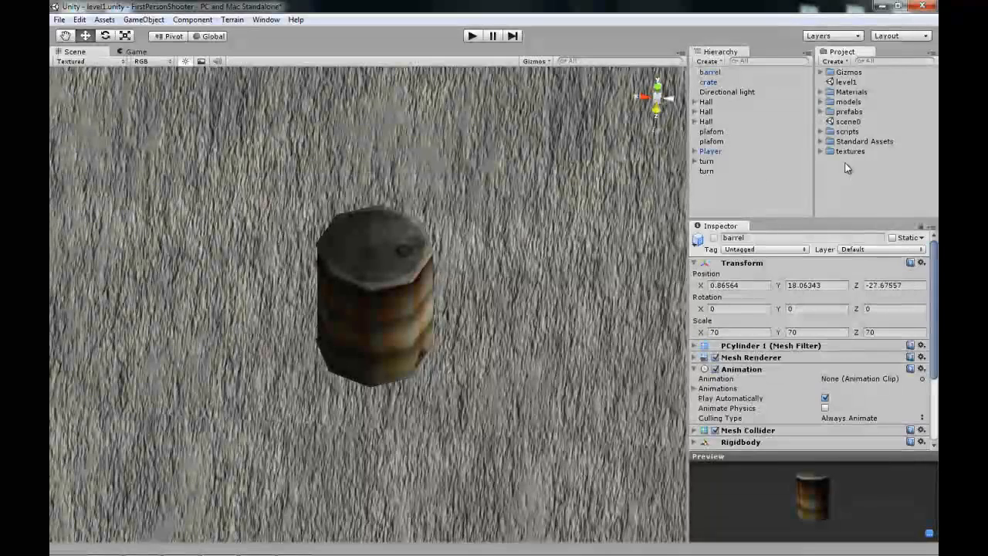
Place the sandbags model from the models folder beside the barrel, at a height of about Y 16.66.
{"action": "left_click", "coordinate": [821, 102]}
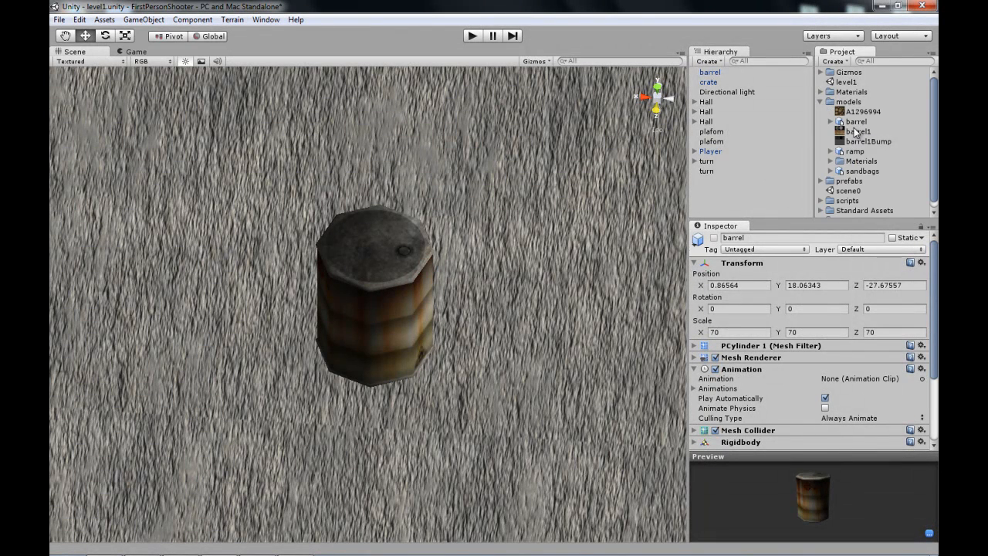
{"action": "left_click_drag", "start_coordinate": [861, 174], "coordinate": [561, 186]}
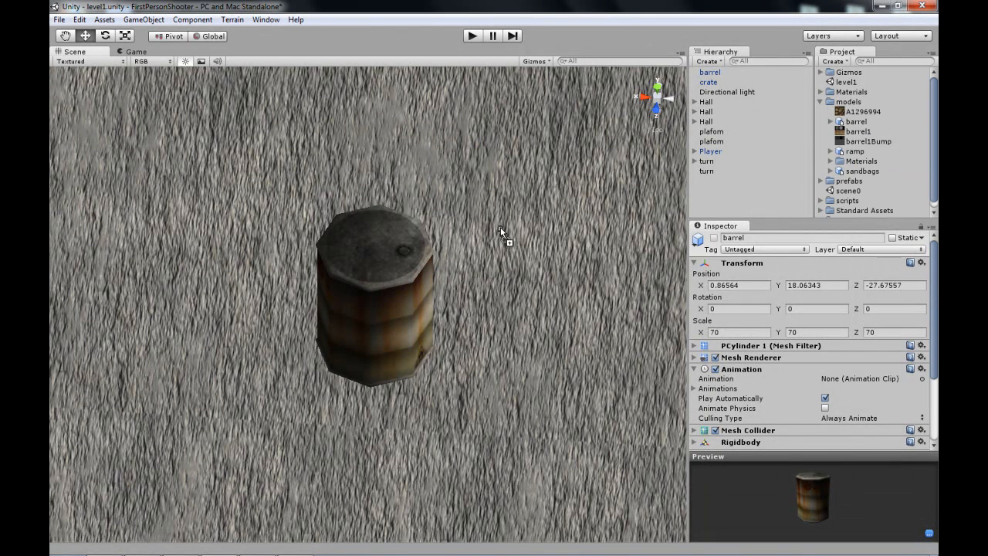
{"action": "left_click_drag", "start_coordinate": [514, 261], "coordinate": [517, 264]}
{"action": "left_click_drag", "start_coordinate": [515, 216], "coordinate": [515, 157]}
{"action": "left_click_drag", "start_coordinate": [480, 215], "coordinate": [471, 142], "text": "alt"}
{"action": "scroll", "coordinate": [495, 188], "scroll_direction": "down", "scroll_amount": 5}
{"action": "scroll", "coordinate": [496, 193], "scroll_direction": "down", "scroll_amount": 4}
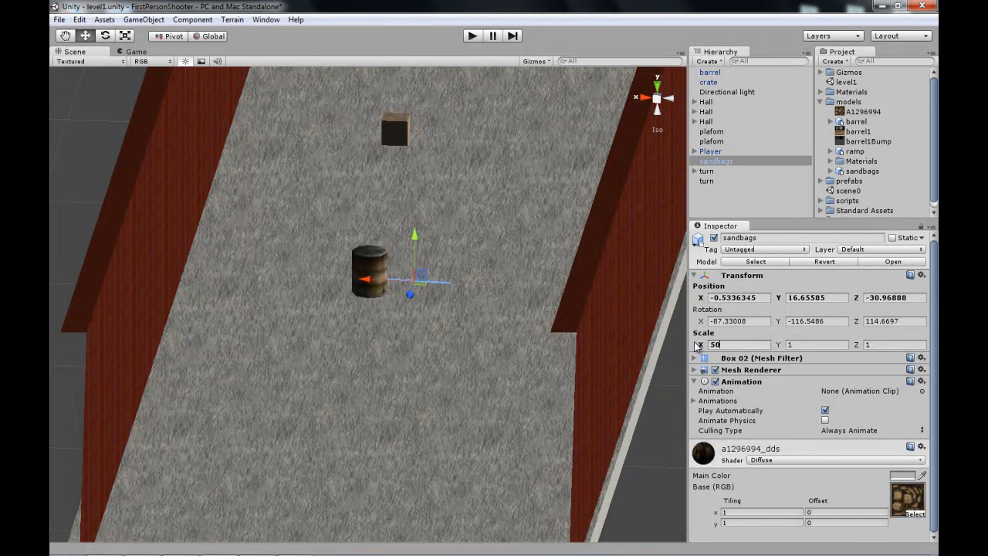
Set the sandbags' scale to 50 on all three axes.
{"action": "type", "text": "50"}
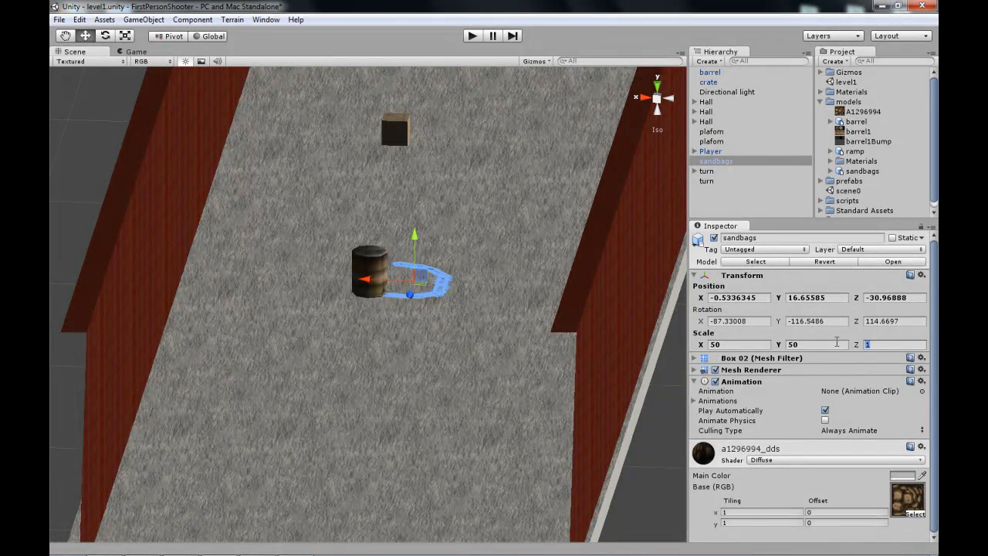
{"action": "type", "text": "50"}
{"action": "left_click_drag", "start_coordinate": [464, 255], "coordinate": [432, 324], "text": "alt"}
Rotate the sandbags to a Y rotation of about 153.9 so the curved wall faces along the hallway.
{"action": "key", "text": "e"}
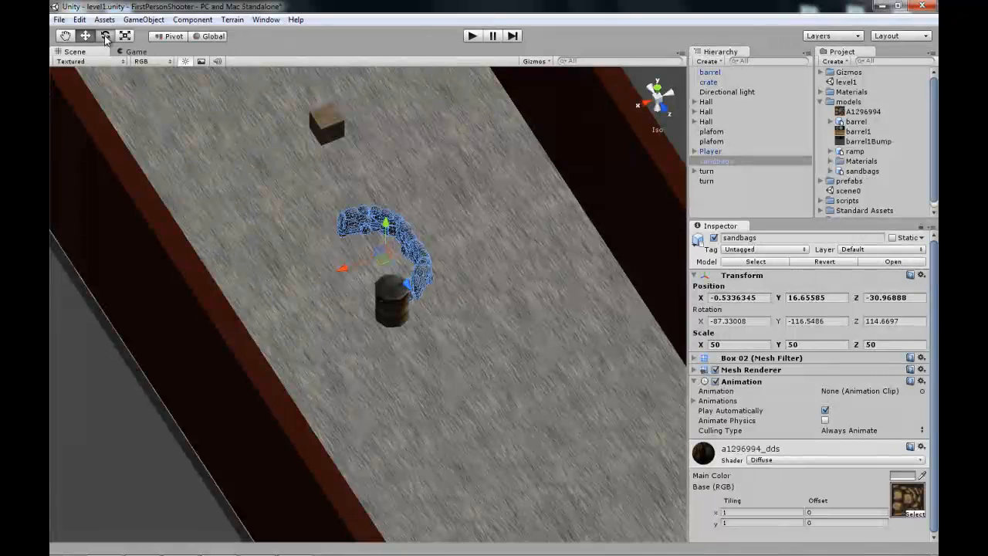
{"action": "left_click", "coordinate": [832, 319]}
{"action": "type", "text": "0"}
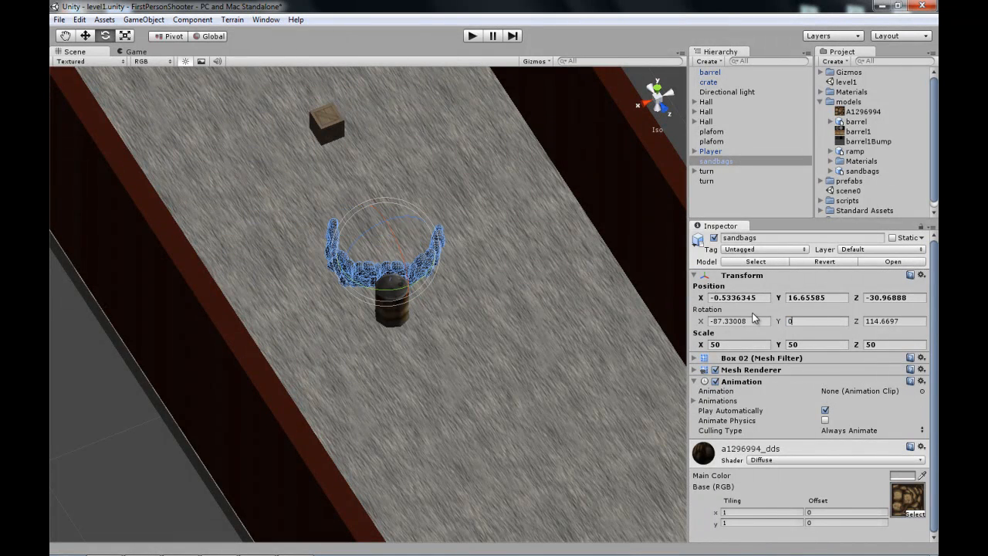
{"action": "left_click_drag", "start_coordinate": [585, 272], "coordinate": [315, 258], "text": "alt"}
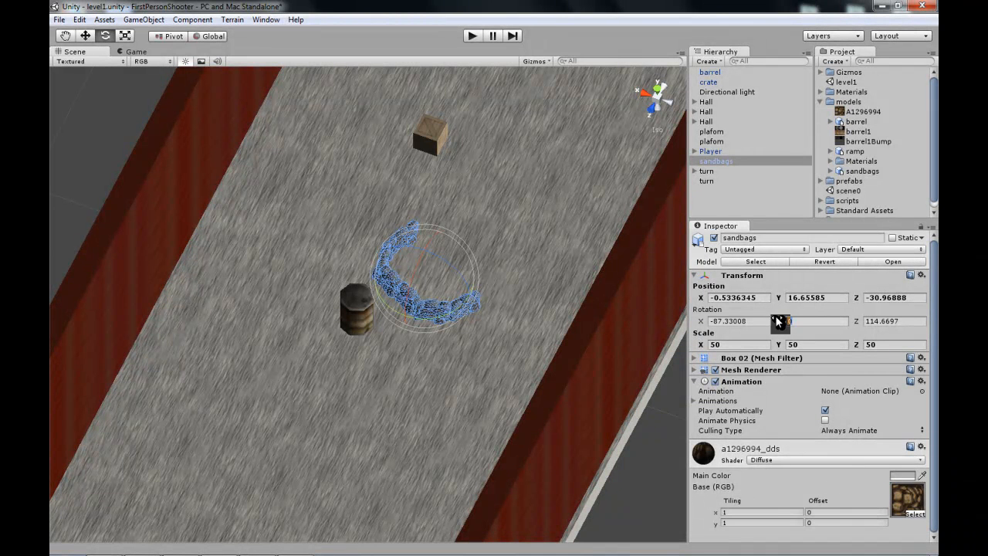
{"action": "left_click_drag", "start_coordinate": [451, 313], "coordinate": [305, 247]}
{"action": "left_click_drag", "start_coordinate": [446, 314], "coordinate": [333, 294]}
{"action": "left_click_drag", "start_coordinate": [422, 320], "coordinate": [419, 293]}
{"action": "mouse_move", "coordinate": [420, 293]}
{"action": "left_mouse_down", "text": "alt"}
{"action": "mouse_move", "coordinate": [471, 362]}
{"action": "mouse_move", "coordinate": [415, 313]}
{"action": "mouse_move", "coordinate": [412, 289]}
{"action": "left_mouse_up", "text": "alt"}
Move the sandbags away from the barrel and onto the floor, to about X -5.48 and Y 15.63.
{"action": "key", "text": "w"}
{"action": "left_click_drag", "start_coordinate": [358, 268], "coordinate": [487, 262]}
{"action": "left_click_drag", "start_coordinate": [486, 262], "coordinate": [541, 257], "text": "alt"}
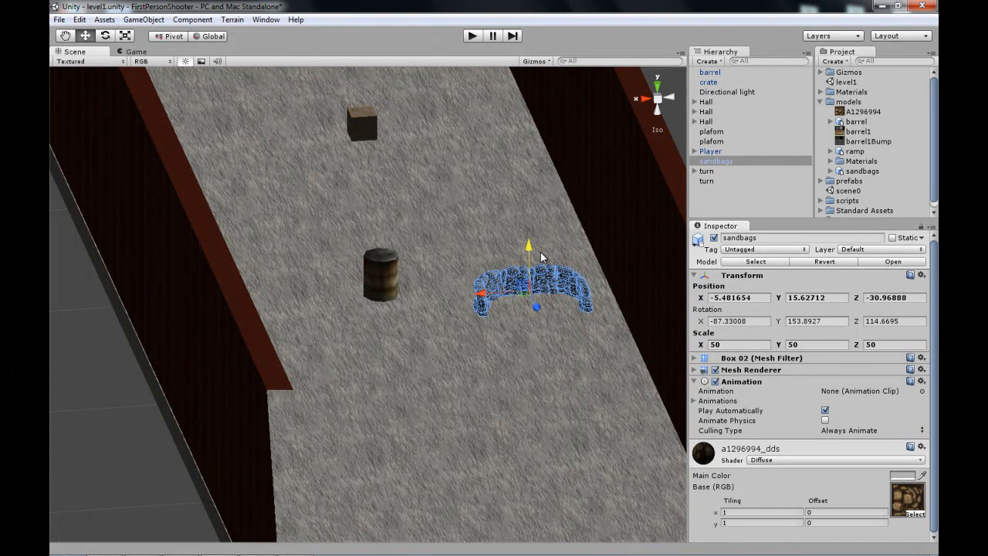
Add a Mesh Collider physics component to the sandbags.
{"action": "left_click", "coordinate": [187, 20]}
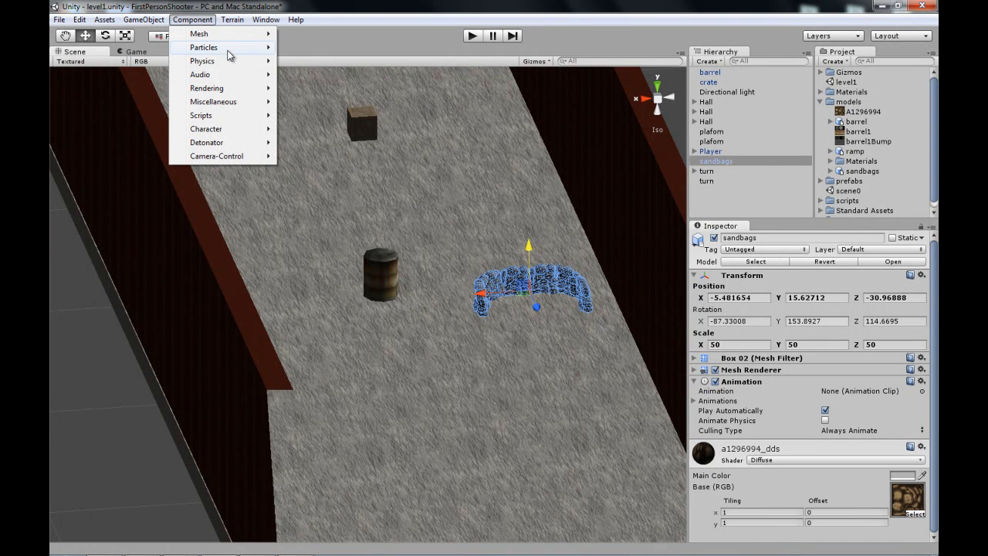
{"action": "mouse_move", "coordinate": [257, 69]}
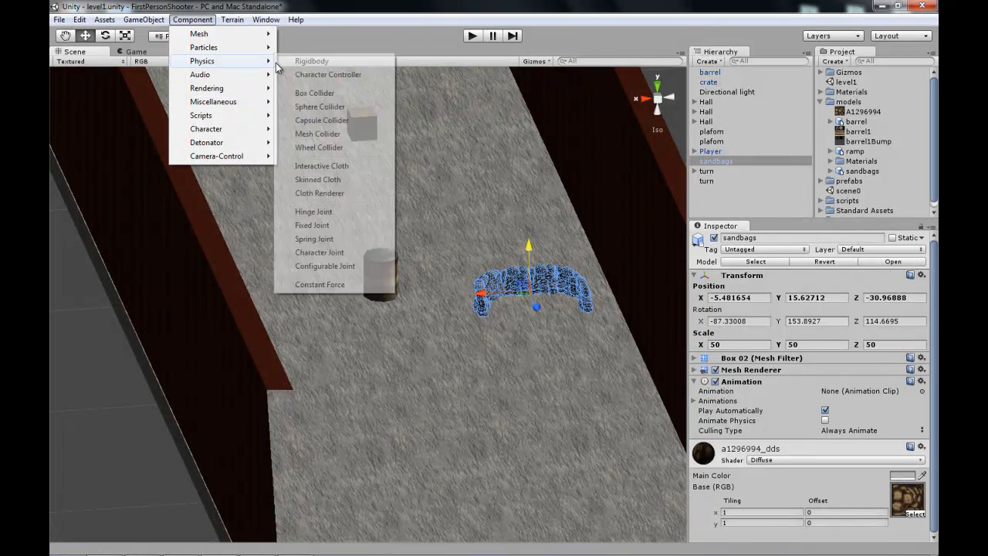
{"action": "left_click", "coordinate": [331, 135]}
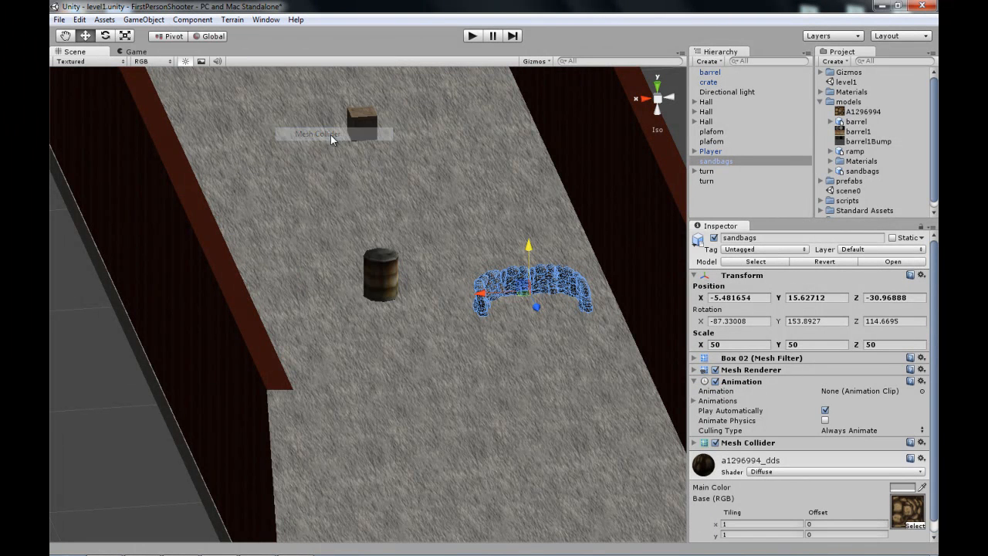
Run the game and walk up to the sandbags to check their placement and collision, then return to the scene with nothing selected.
{"action": "left_click", "coordinate": [471, 36]}
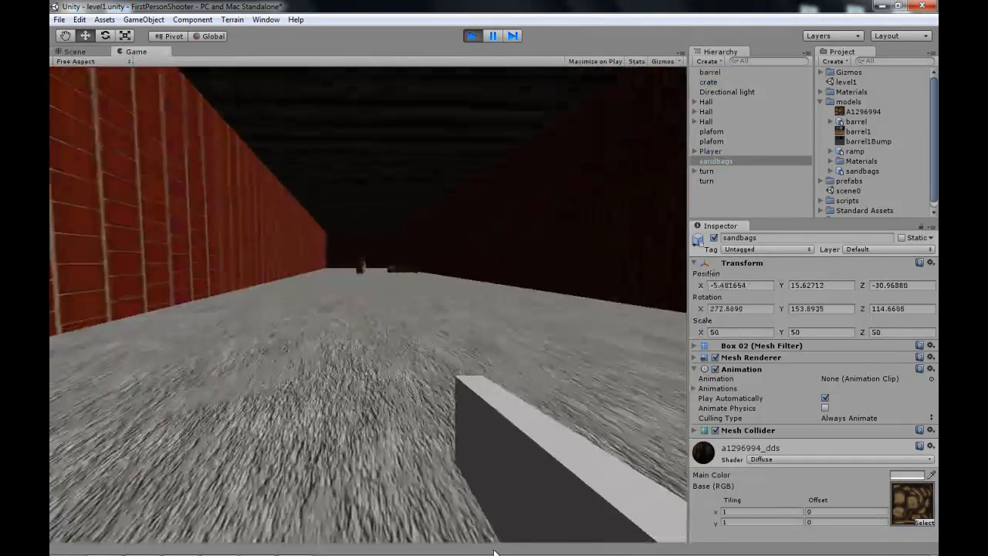
{"action": "key", "text": "w"}
{"action": "right_click", "coordinate": [369, 298]}
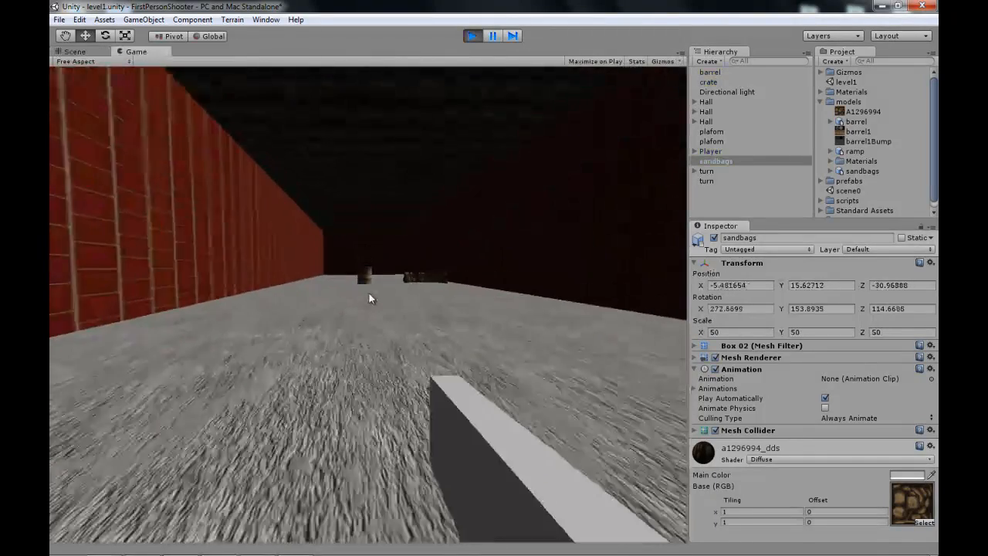
{"action": "right_click", "coordinate": [369, 298]}
{"action": "key", "text": "w"}
{"action": "key", "text": "w"}
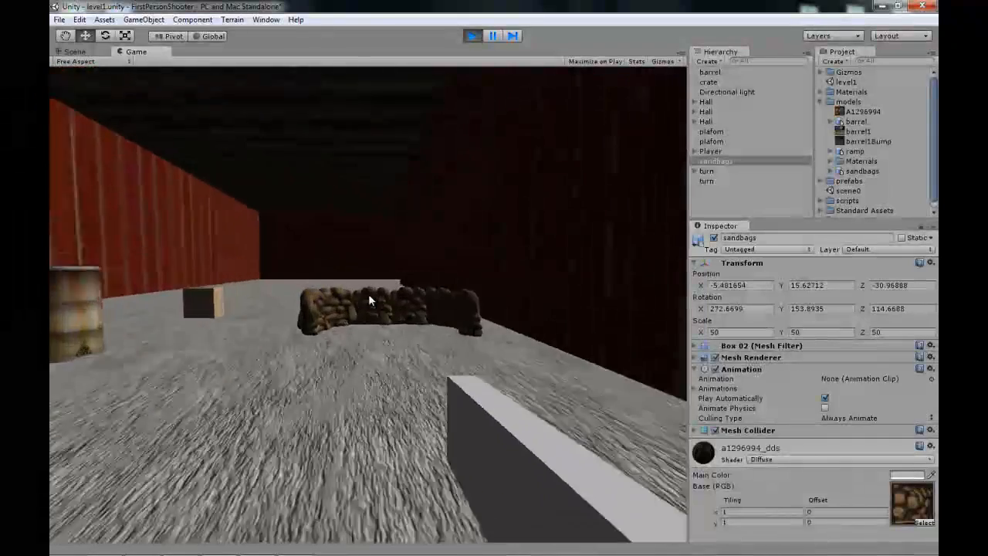
{"action": "key", "text": "w"}
{"action": "key", "text": "s"}
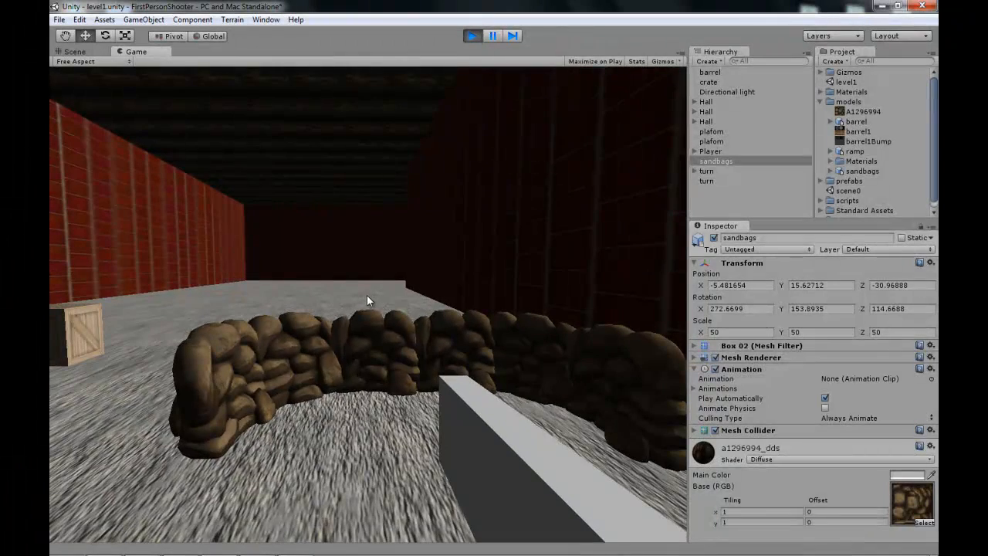
{"action": "left_click", "coordinate": [472, 36]}
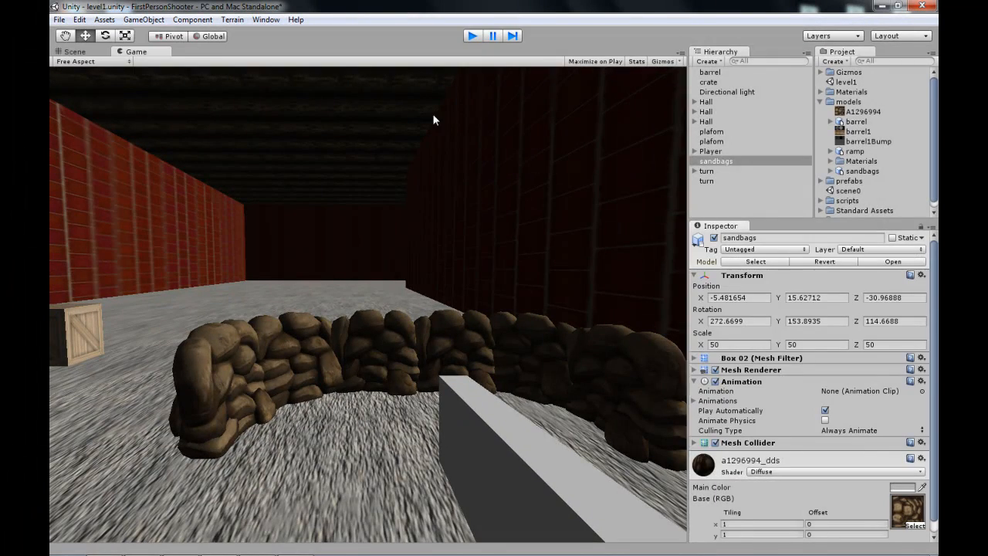
{"action": "left_click", "coordinate": [708, 209]}
{"action": "left_click_drag", "start_coordinate": [648, 241], "coordinate": [590, 287], "text": "alt"}
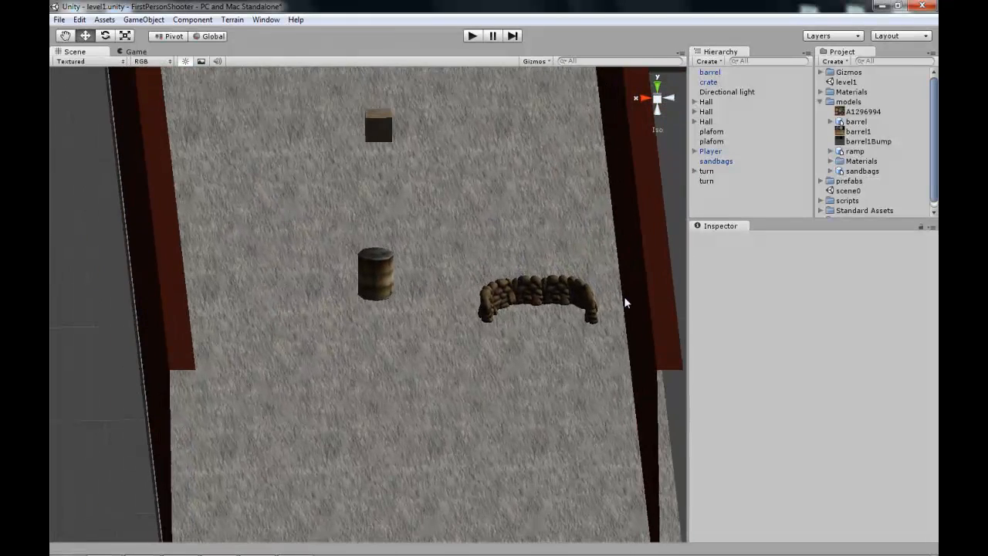
Place the ramp model on the hallway floor near the barrel, at about X 4.58, Y 16.26 and Z -27.55.
{"action": "left_click", "coordinate": [854, 151]}
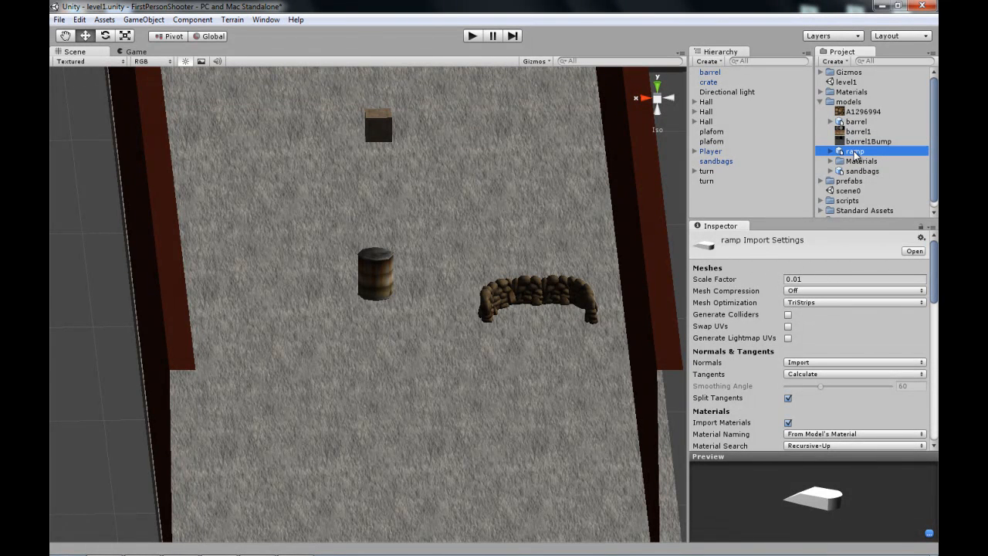
{"action": "left_click_drag", "start_coordinate": [817, 507], "coordinate": [848, 500]}
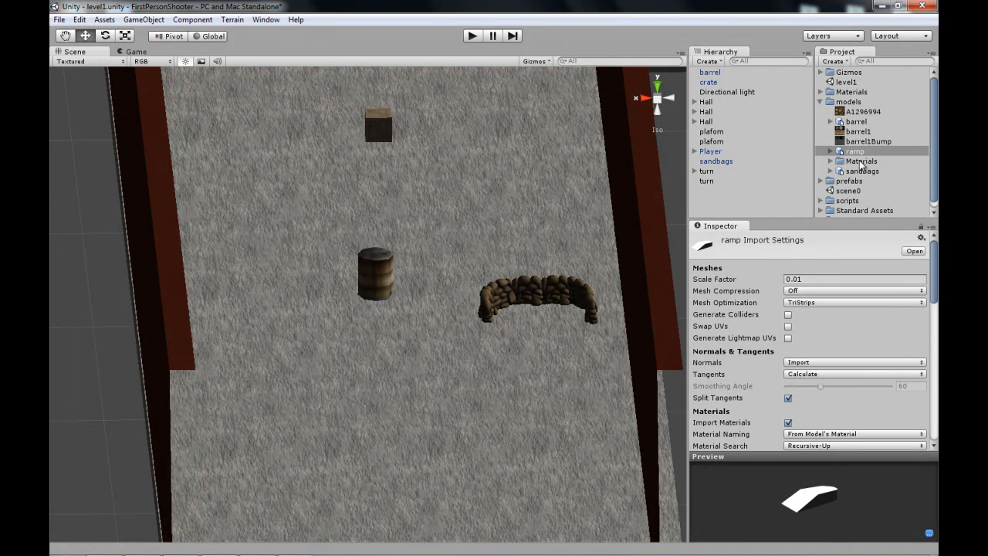
{"action": "left_click_drag", "start_coordinate": [280, 347], "coordinate": [281, 346]}
{"action": "right_click_drag", "start_coordinate": [281, 346], "coordinate": [289, 304]}
{"action": "left_click_drag", "start_coordinate": [274, 291], "coordinate": [275, 269]}
{"action": "right_click_drag", "start_coordinate": [332, 290], "coordinate": [325, 356]}
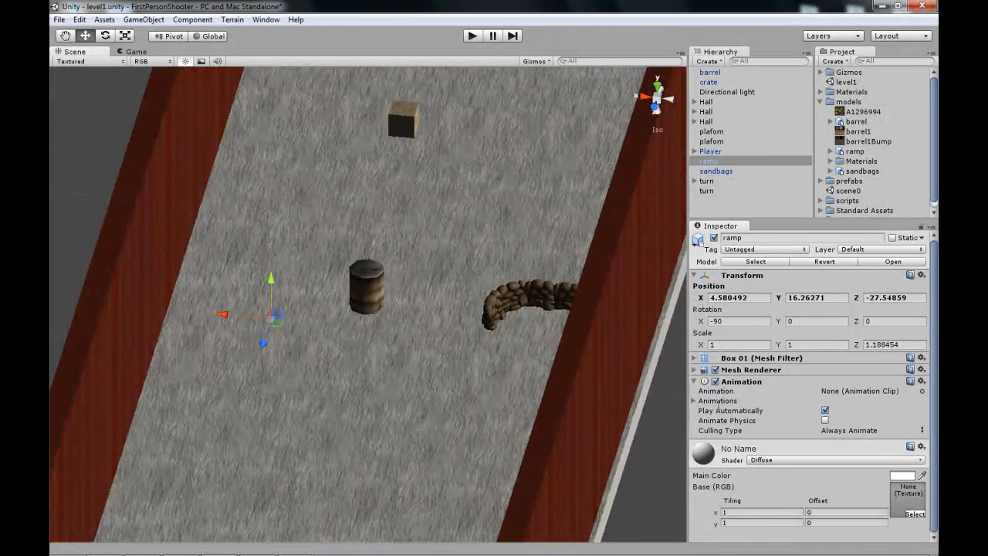
Set the ramp's scale to 10 on all three axes.
{"action": "type", "text": "10"}
{"action": "key", "text": "Tab"}
{"action": "type", "text": "10"}
{"action": "key", "text": "Tab"}
{"action": "type", "text": "10"}
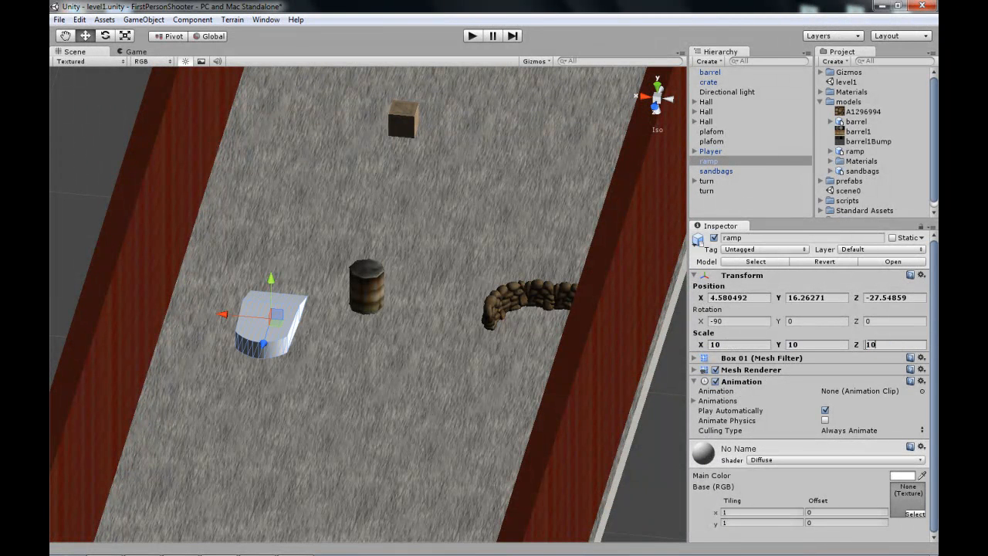
Set the ramp's scale to 20 on the X, Y and Z axes.
{"action": "left_click_drag", "start_coordinate": [871, 347], "coordinate": [852, 347]}
{"action": "type", "text": "2"}
{"action": "left_click", "coordinate": [792, 347]}
{"action": "type", "text": "2"}
{"action": "left_click", "coordinate": [714, 344]}
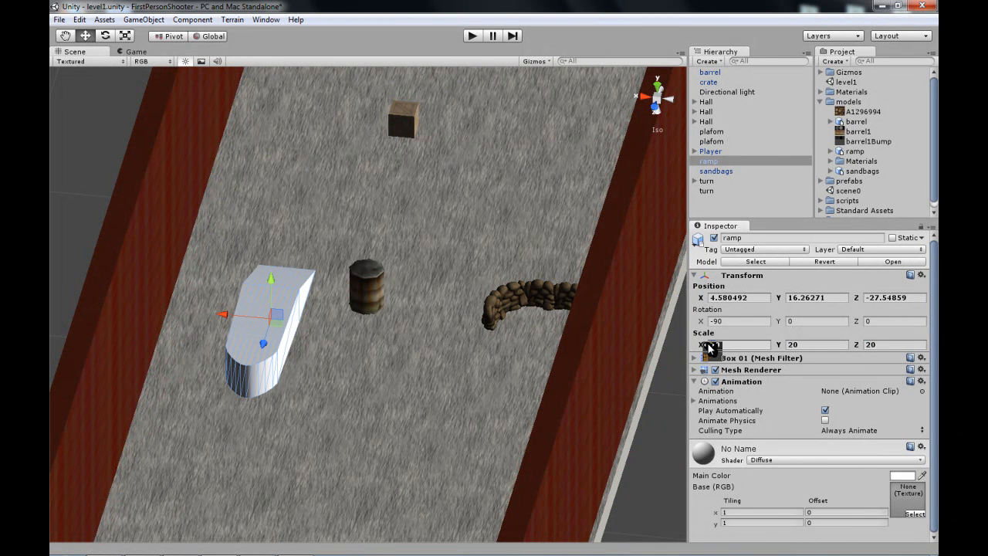
{"action": "type", "text": "2"}
{"action": "right_click_drag", "start_coordinate": [235, 282], "coordinate": [302, 321]}
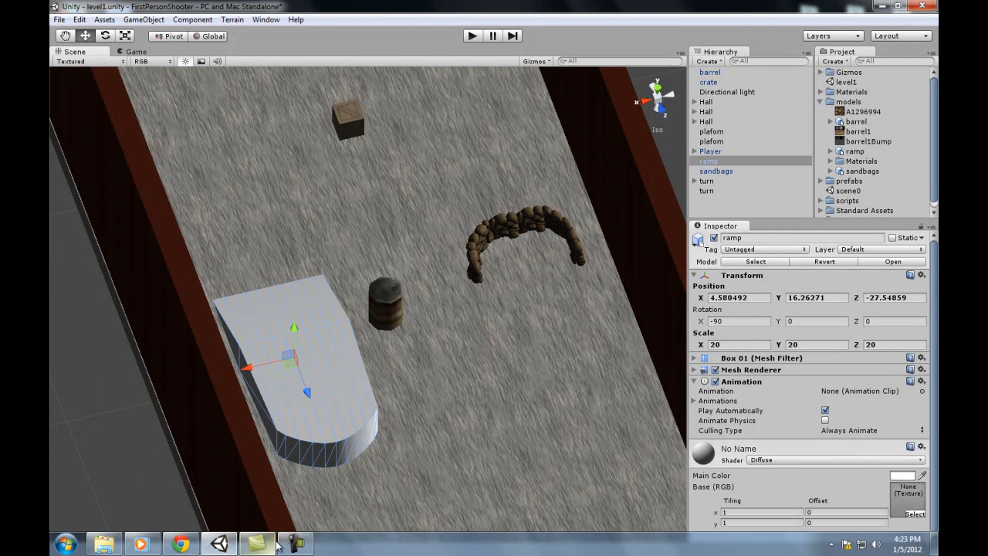
{"action": "left_click", "coordinate": [296, 545]}
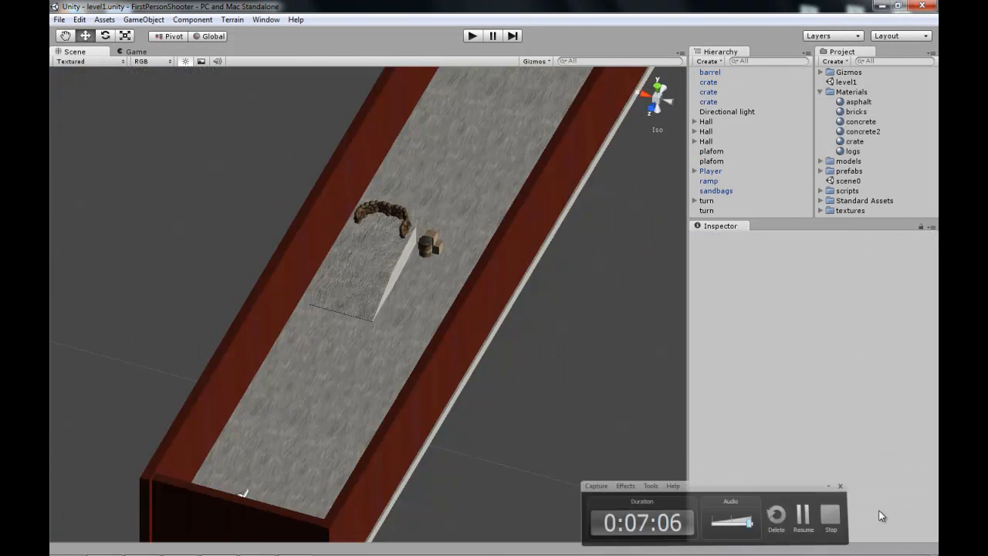
Run the game and walk along the hallway over the ramp to the sandbags, then stop playing.
{"action": "mouse_move", "coordinate": [386, 269]}
{"action": "right_mouse_down"}
{"action": "mouse_move", "coordinate": [454, 260]}
{"action": "mouse_move", "coordinate": [390, 287]}
{"action": "right_mouse_up"}
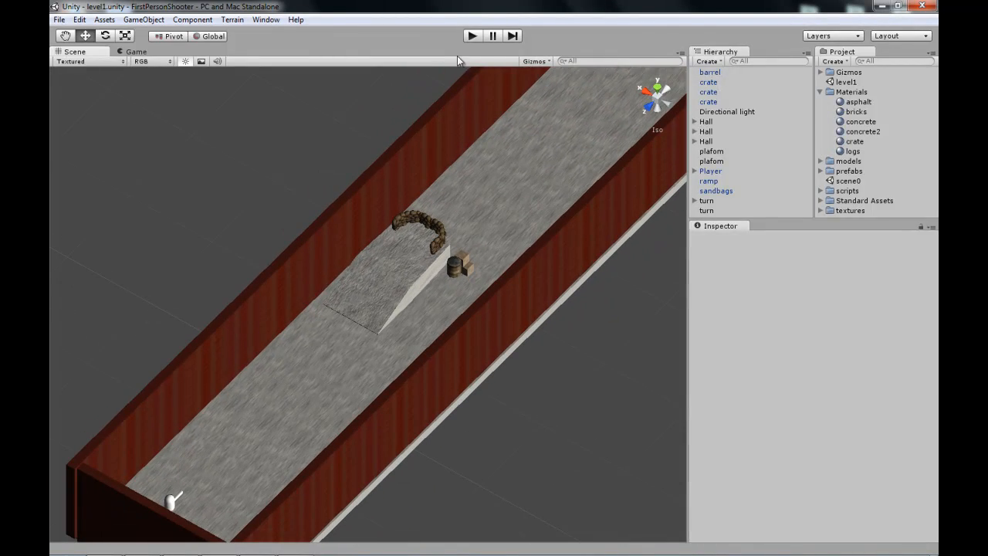
{"action": "left_click", "coordinate": [471, 37]}
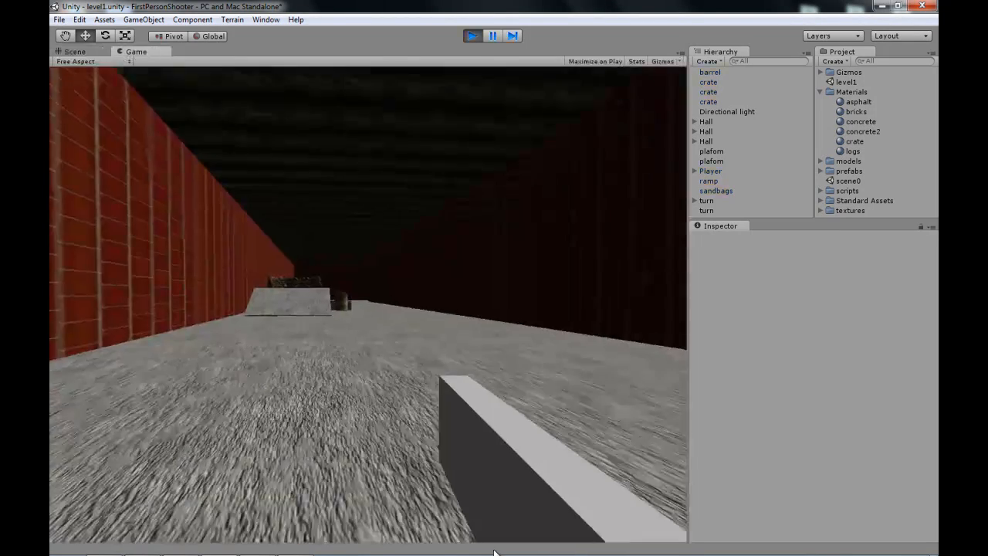
{"action": "key", "text": "w"}
{"action": "key", "text": "w"}
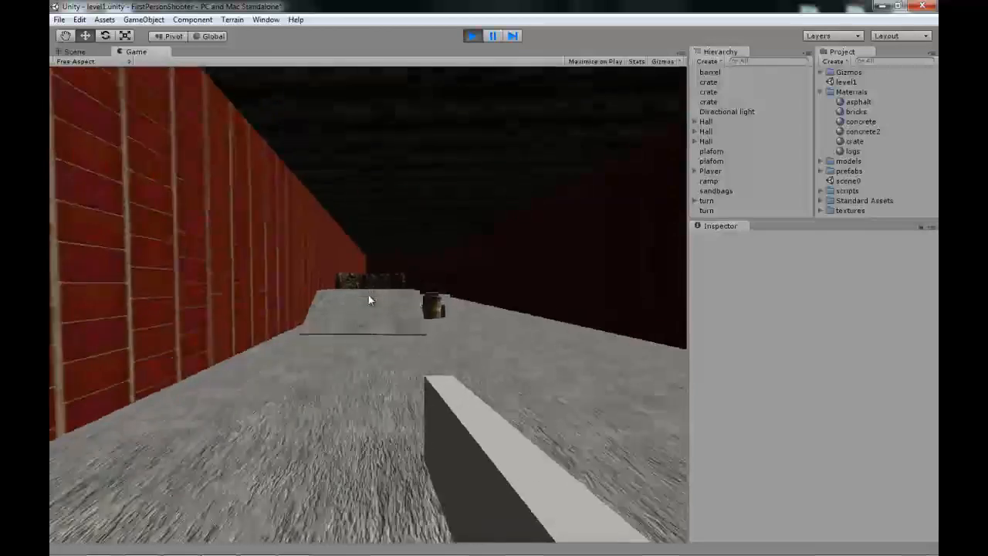
{"action": "key", "text": "w"}
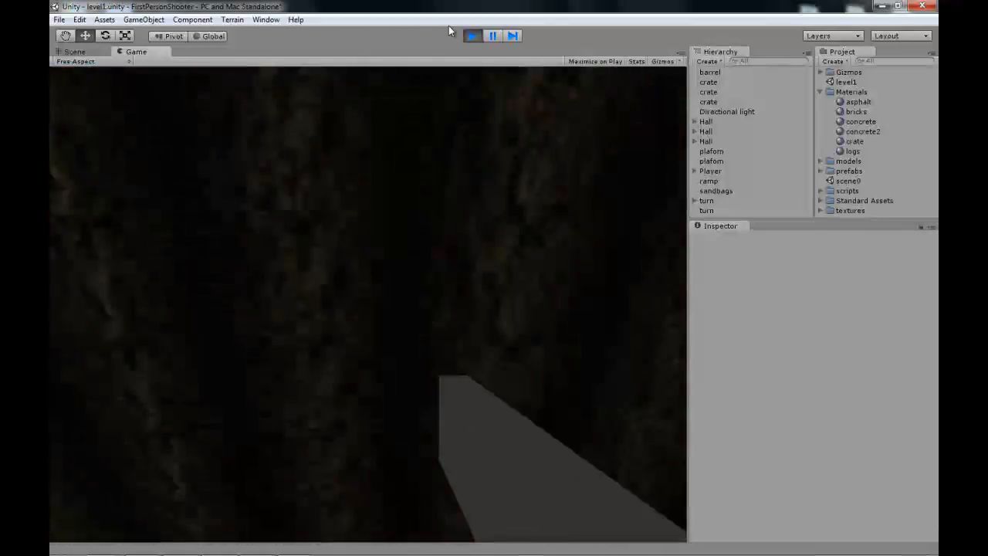
{"action": "left_click", "coordinate": [471, 36]}
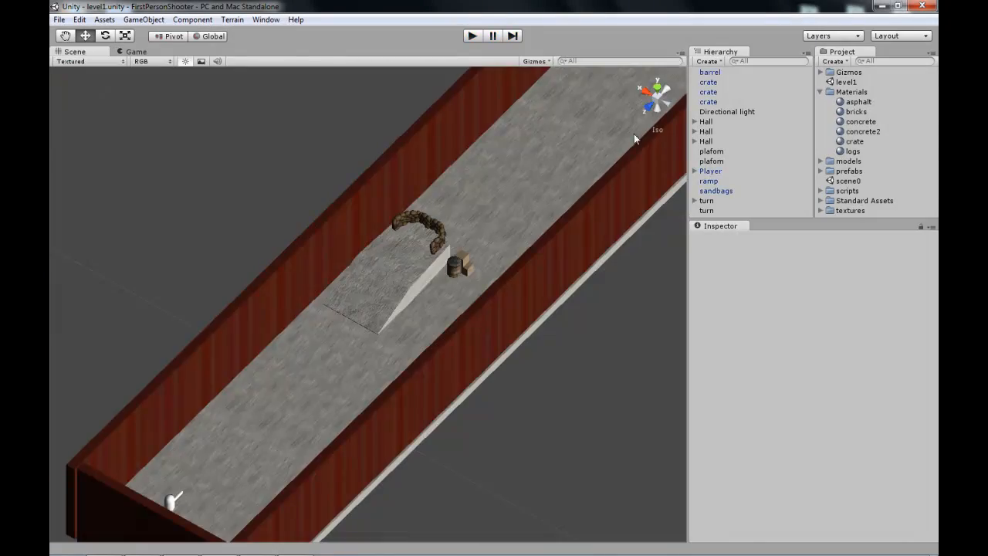
Store the scene's ramp and sandbags as prefabs in the prefabs folder.
{"action": "left_click", "coordinate": [820, 171]}
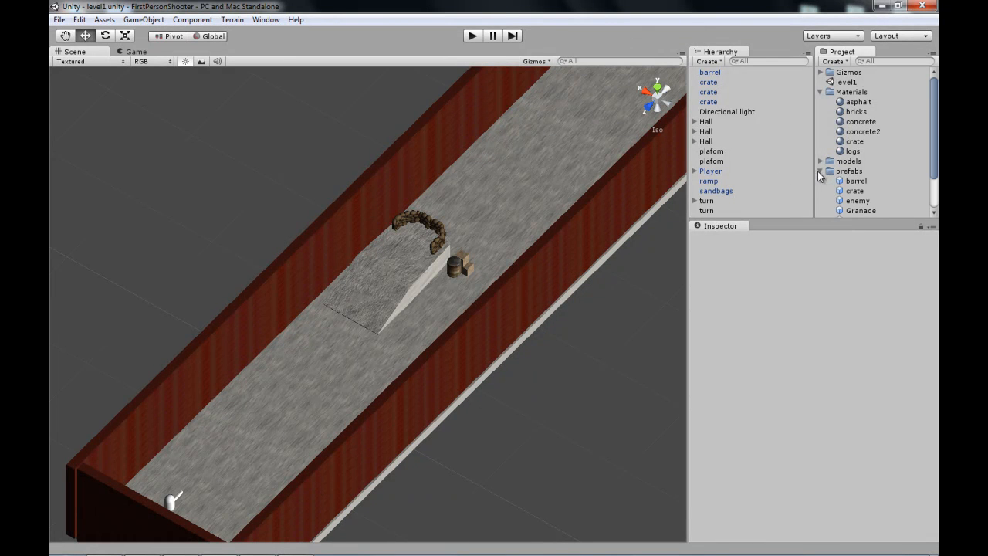
{"action": "left_click_drag", "start_coordinate": [713, 184], "coordinate": [849, 180]}
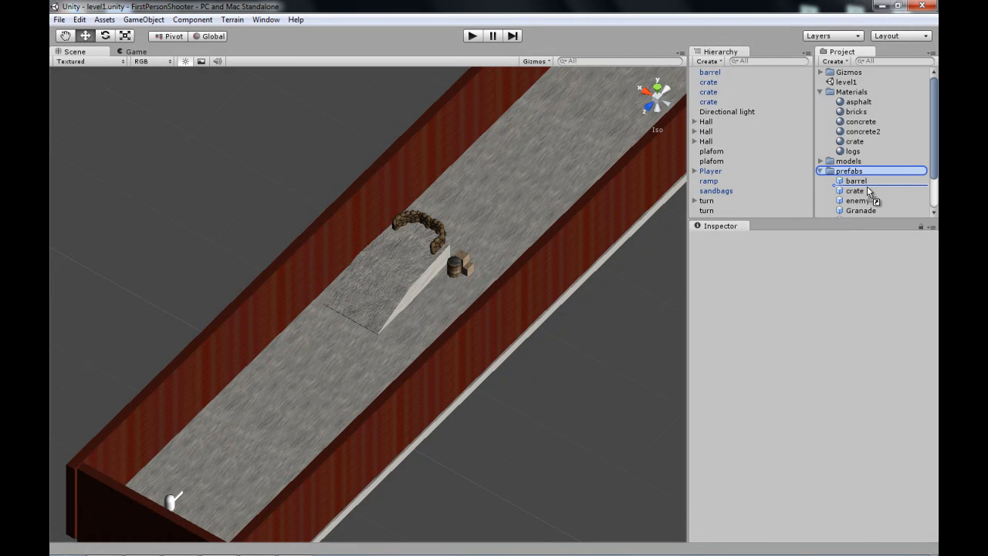
{"action": "left_click_drag", "start_coordinate": [721, 191], "coordinate": [868, 189]}
{"action": "right_click_drag", "start_coordinate": [438, 213], "coordinate": [498, 212]}
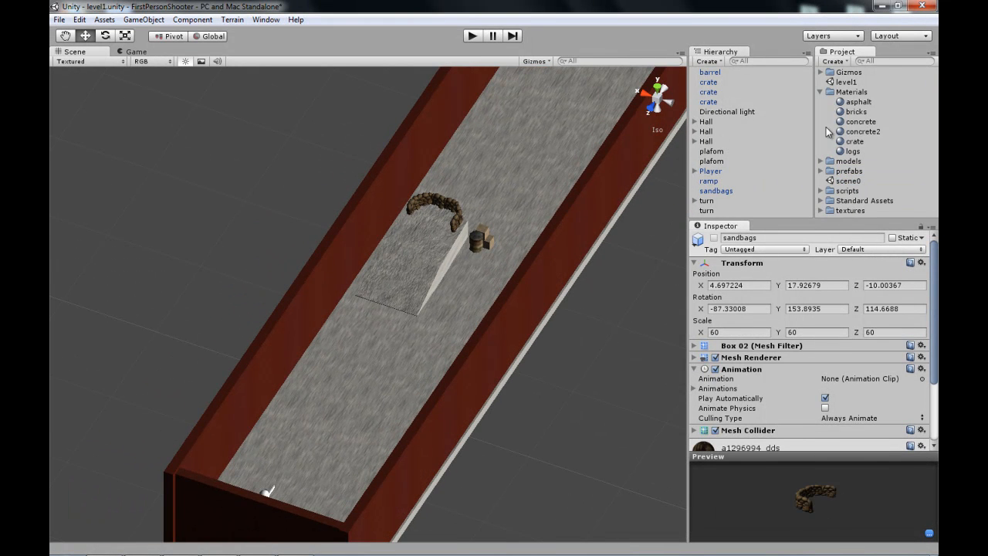
Create a new JavaScript file named barrel in the prefabs folder.
{"action": "left_click", "coordinate": [836, 61]}
{"action": "left_click", "coordinate": [856, 97]}
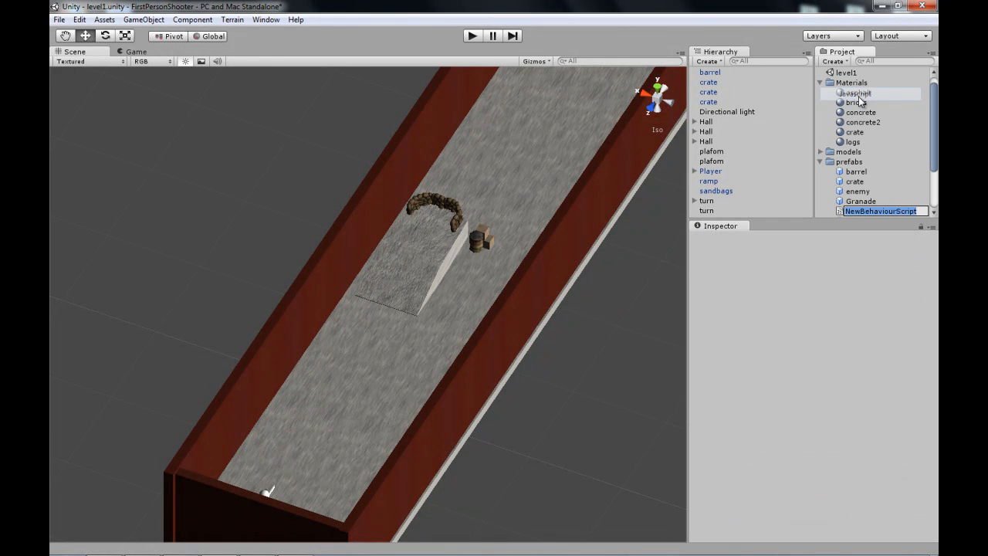
{"action": "type", "text": "barrel"}
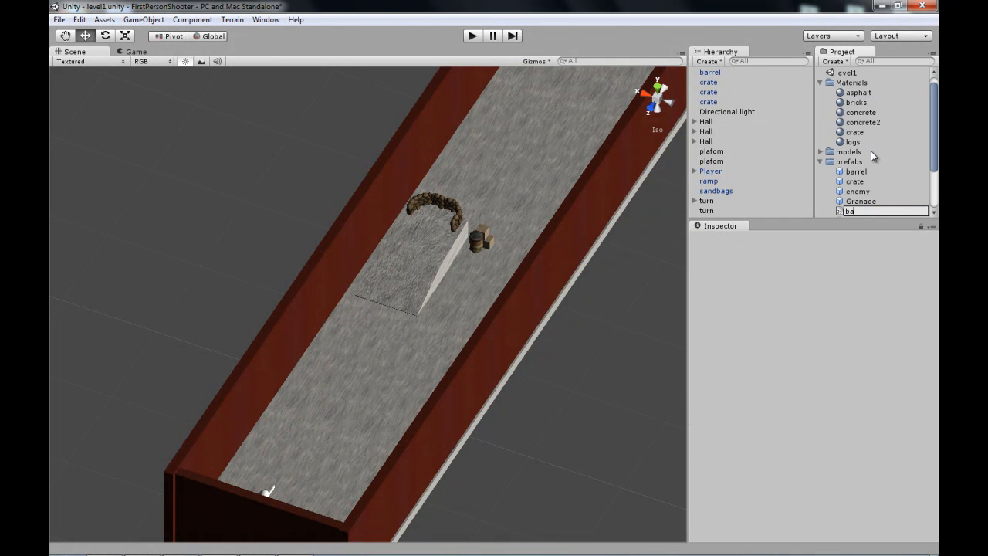
{"action": "key", "text": "Return"}
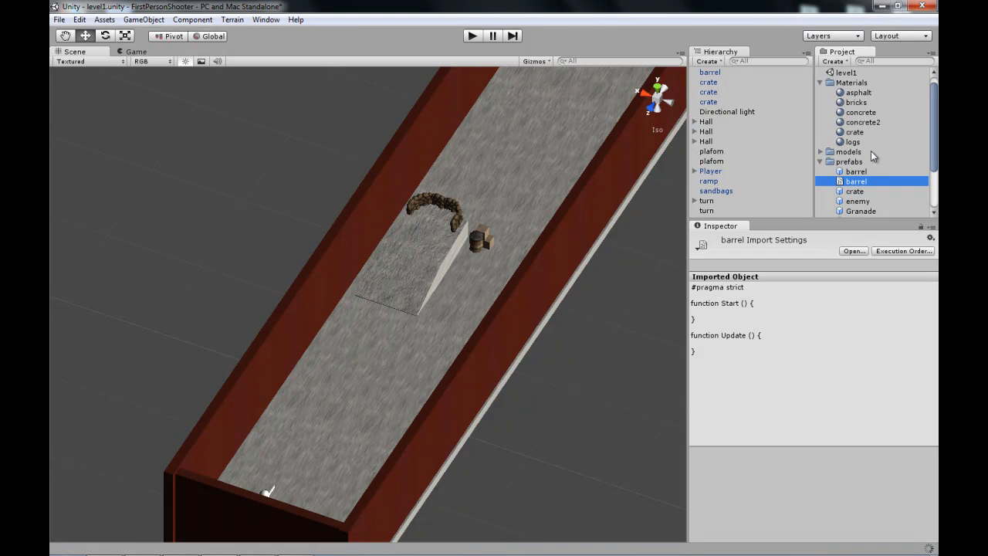
Attach the barrel script to the barrel in the scene and apply the change to its prefab.
{"action": "left_click", "coordinate": [714, 73]}
{"action": "left_click_drag", "start_coordinate": [855, 184], "coordinate": [715, 74]}
{"action": "left_click", "coordinate": [888, 261]}
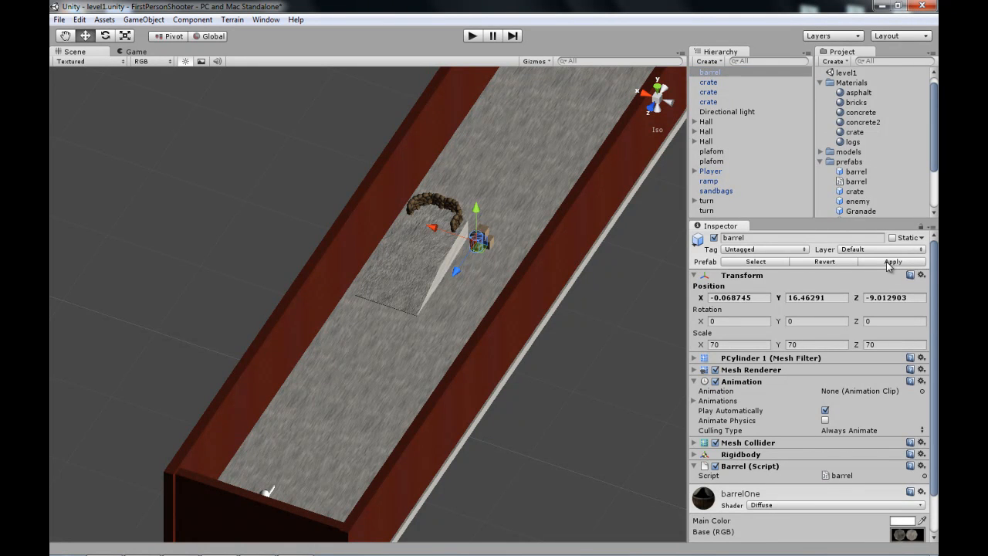
Open the barrel script for editing in MonoDevelop.
{"action": "scroll", "coordinate": [868, 185], "scroll_direction": "down", "scroll_amount": 2}
{"action": "left_click", "coordinate": [861, 145]}
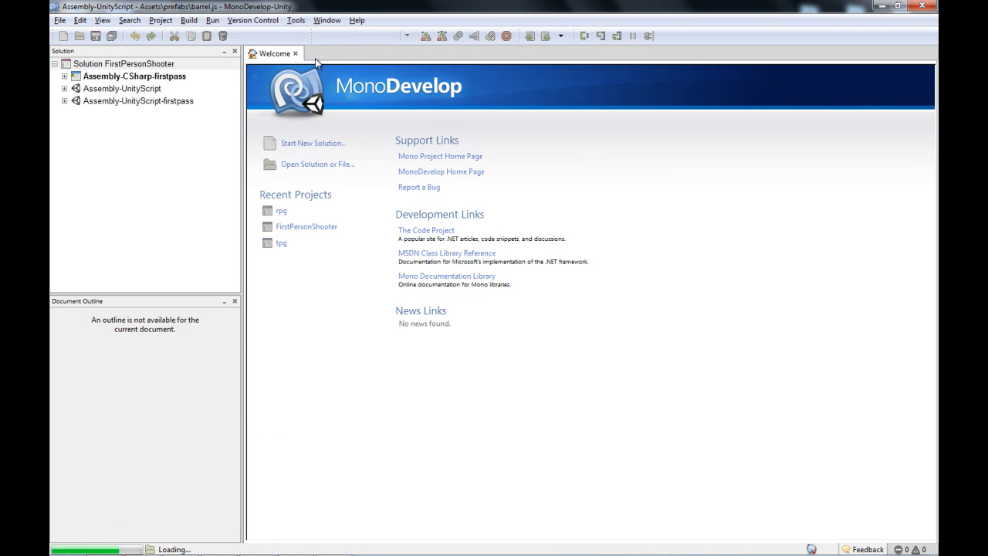
{"action": "left_click", "coordinate": [77, 54]}
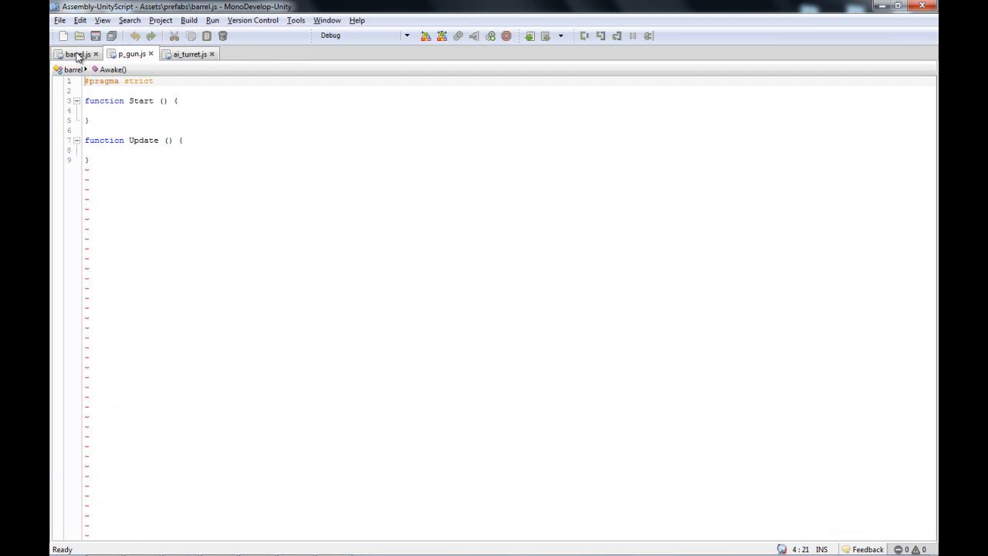
Replace the pragma line and the Start function with the declaration "var isShot : boolean;".
{"action": "left_click_drag", "start_coordinate": [154, 122], "coordinate": [78, 80]}
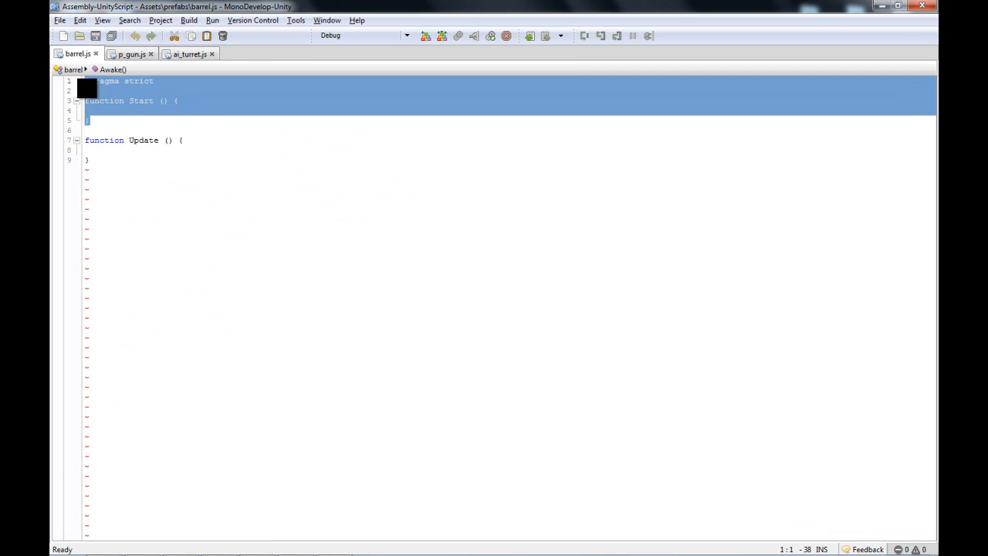
{"action": "key", "text": "Delete"}
{"action": "type", "text": "var"}
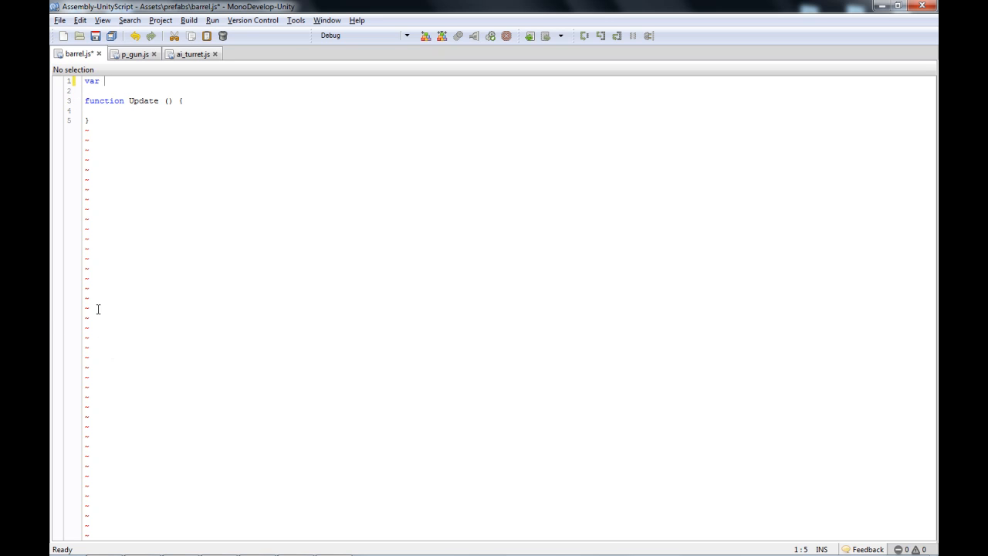
{"action": "left_click", "coordinate": [116, 90]}
{"action": "left_click", "coordinate": [116, 81]}
{"action": "type", "text": "isShot : boolean;"}
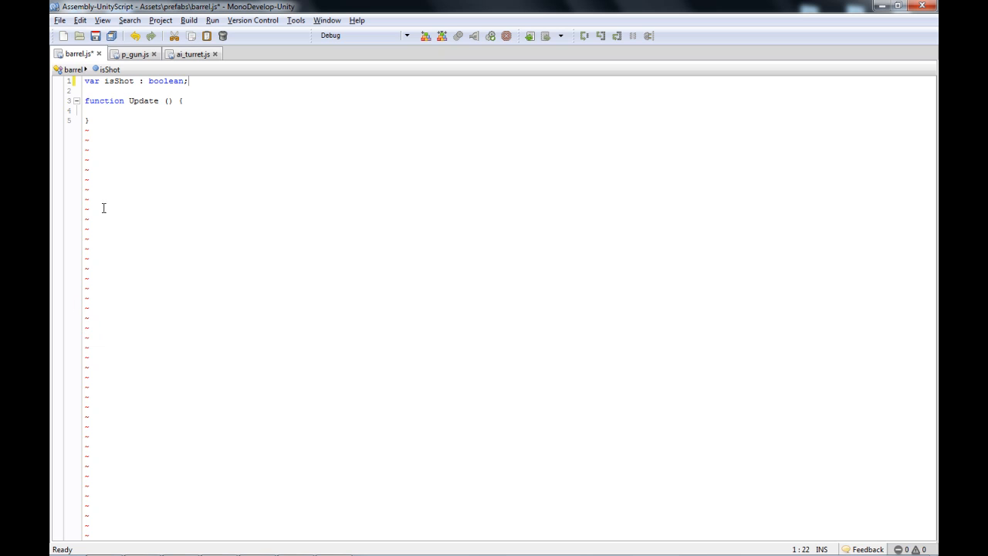
Make the isShot variable public and save the script, keeping its existing line endings.
{"action": "key", "text": "Home"}
{"action": "type", "text": "public"}
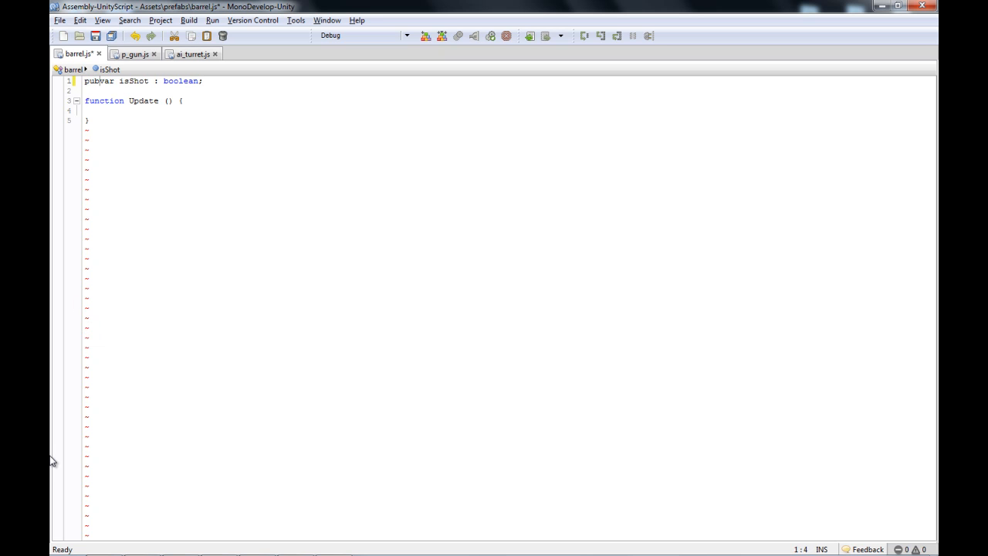
{"action": "key", "text": "ctrl+s"}
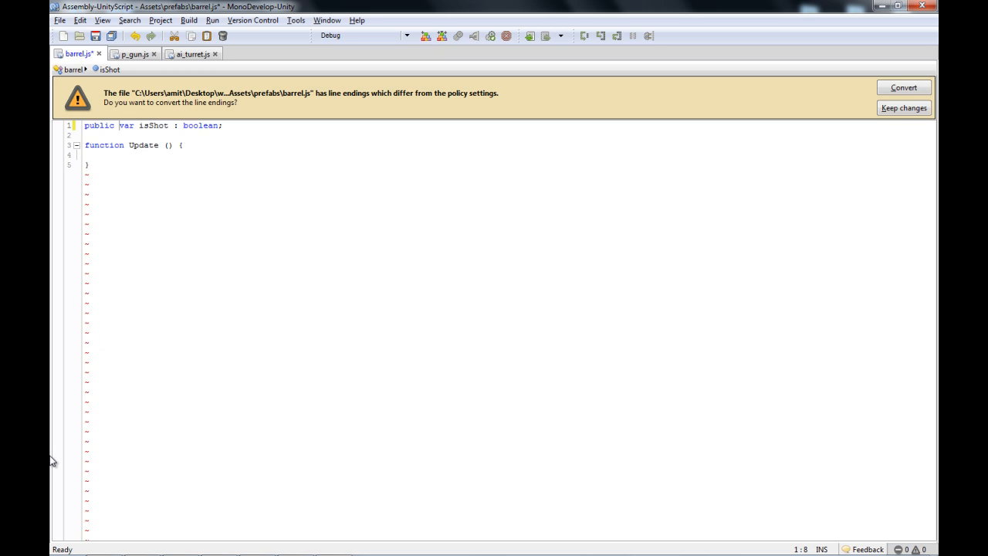
{"action": "left_click", "coordinate": [900, 106]}
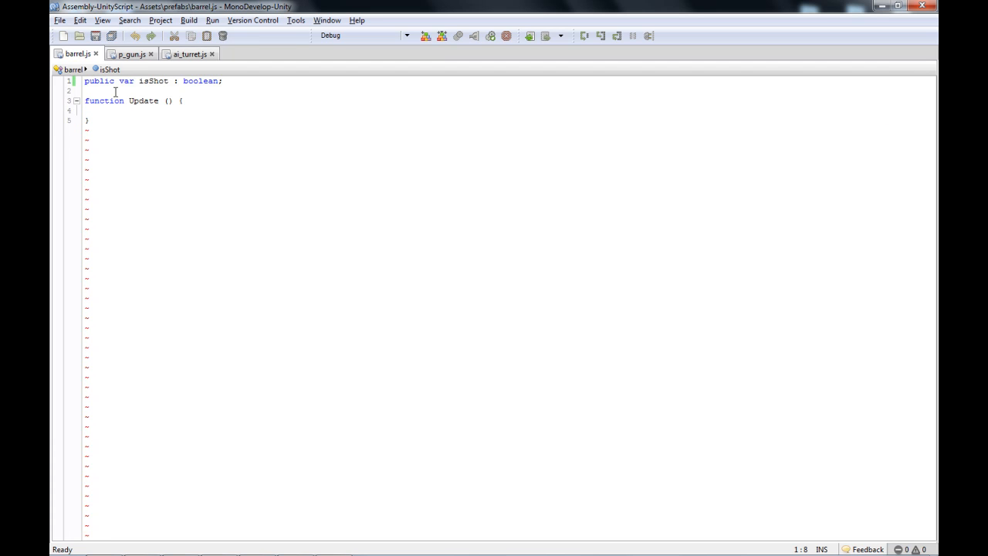
Start an indented if statement inside the Update function.
{"action": "left_click", "coordinate": [100, 111]}
{"action": "key", "text": "Tab"}
{"action": "type", "text": "if"}
Declare "var explosion : Transform;" on the line below isShot and save the script.
{"action": "key", "text": "Up"}
{"action": "key", "text": "Up"}
{"action": "key", "text": "Return"}
{"action": "key", "text": "Up"}
{"action": "type", "text": "var"}
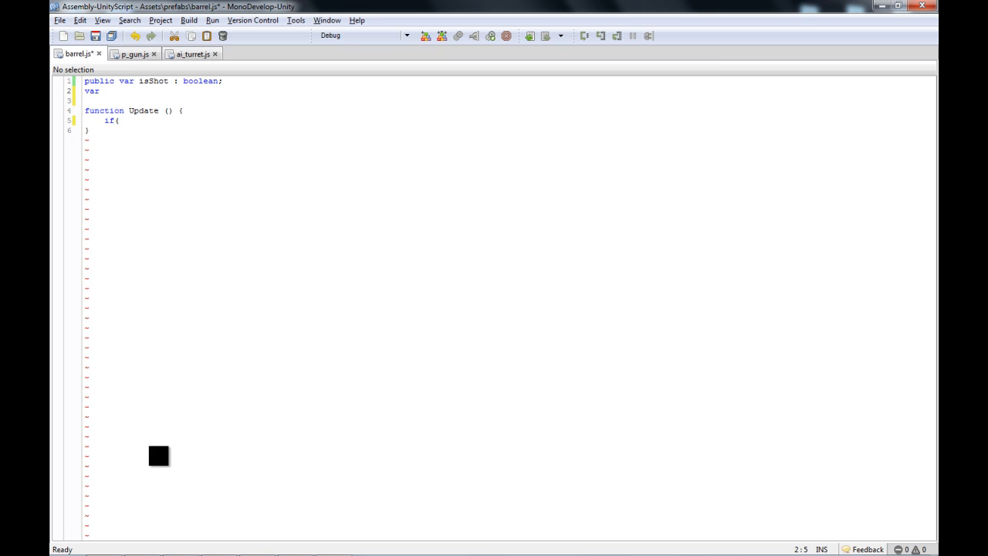
{"action": "type", "text": " explotion :"}
{"action": "key", "text": "Left"}
{"action": "key", "text": "Left"}
{"action": "key", "text": "Left"}
{"action": "key", "text": "Left"}
{"action": "key", "text": "Left"}
{"action": "key", "text": "BackSpace"}
{"action": "type", "text": "s"}
{"action": "key", "text": "Right"}
{"action": "key", "text": "Right"}
{"action": "key", "text": "Right"}
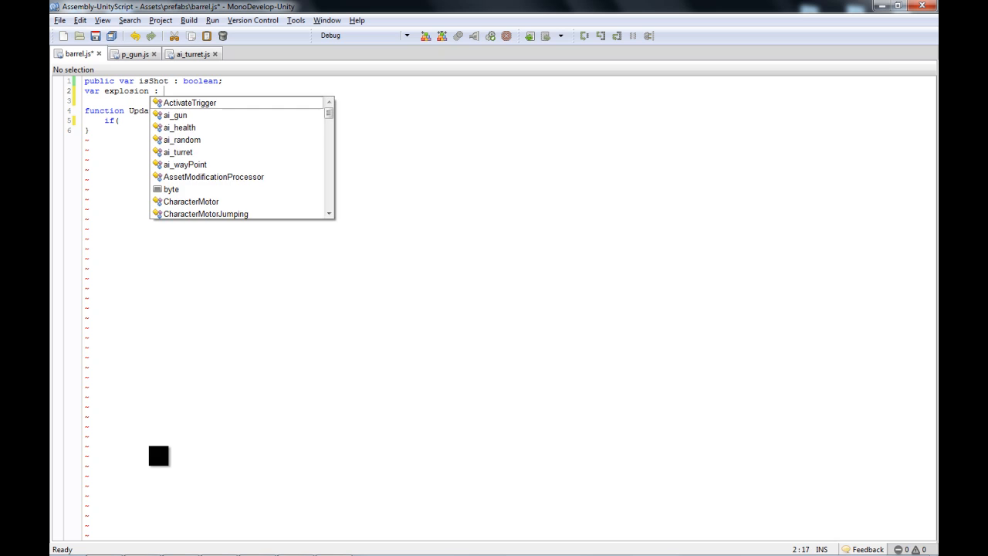
{"action": "type", "text": "Transform;"}
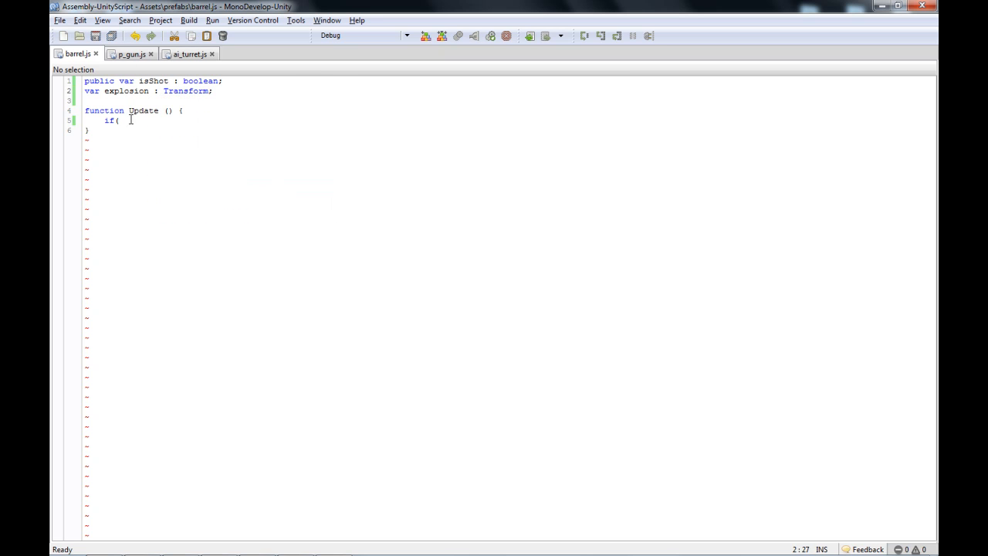
Complete the condition in Update as if(isShot) and open a braced block for its body.
{"action": "type", "text": "isSh"}
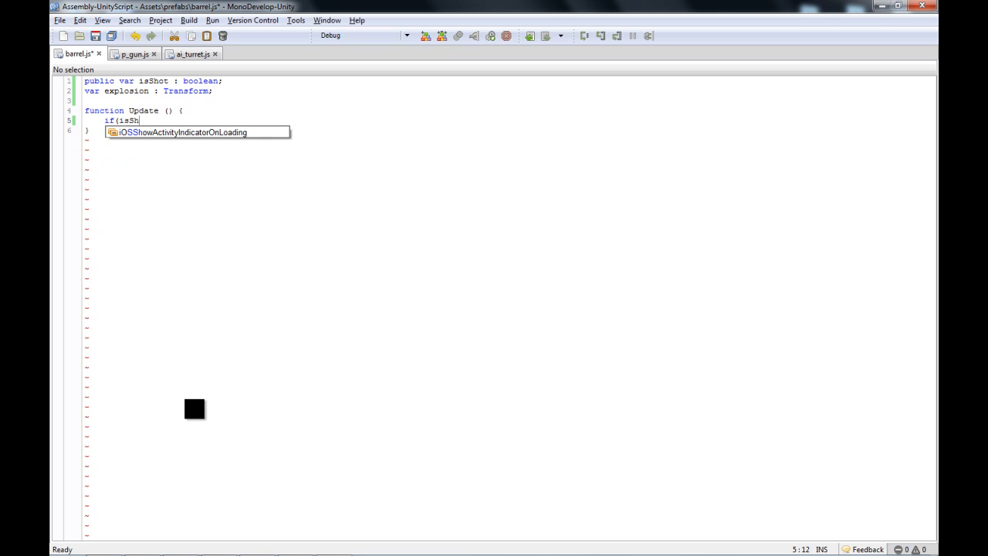
{"action": "type", "text": "ot)"}
{"action": "key", "text": "Return"}
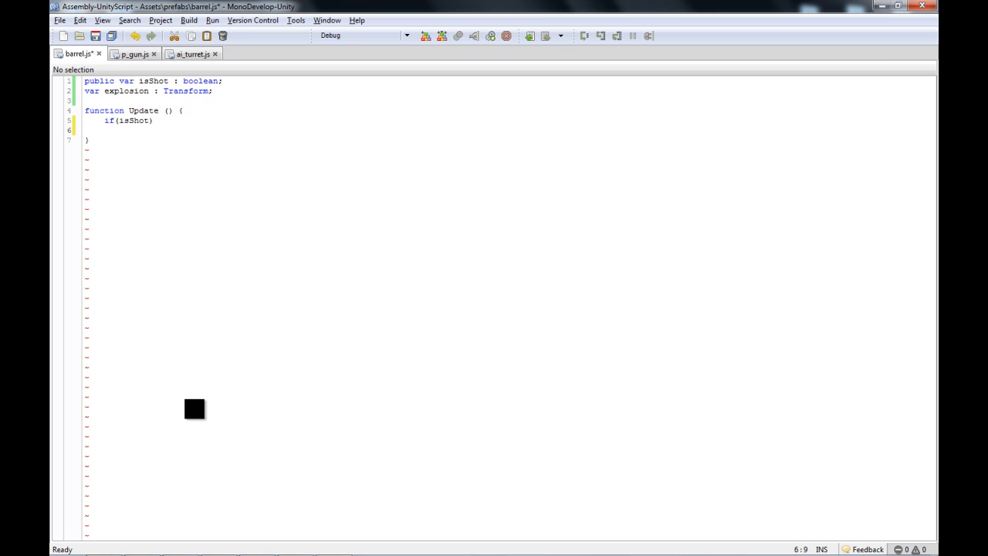
{"action": "key", "text": "BackSpace"}
{"action": "key", "text": "BackSpace"}
{"action": "key", "text": "BackSpace"}
{"action": "type", "text": "{"}
{"action": "key", "text": "Return"}
Start an Instantite() call inside the if(isShot) block of the barrel script.
{"action": "type", "text": "ins"}
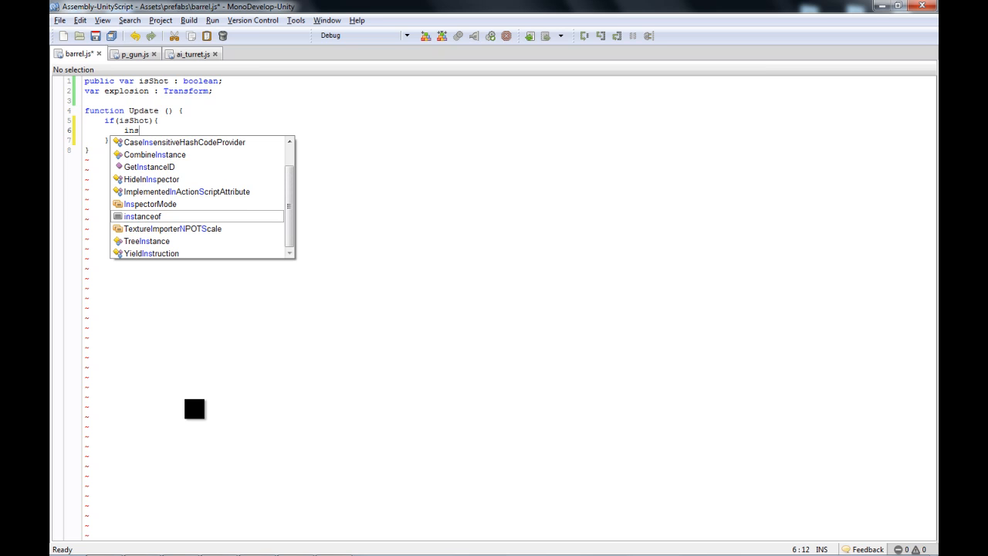
{"action": "key", "text": "BackSpace"}
{"action": "key", "text": "BackSpace"}
{"action": "key", "text": "BackSpace"}
{"action": "type", "text": "I"}
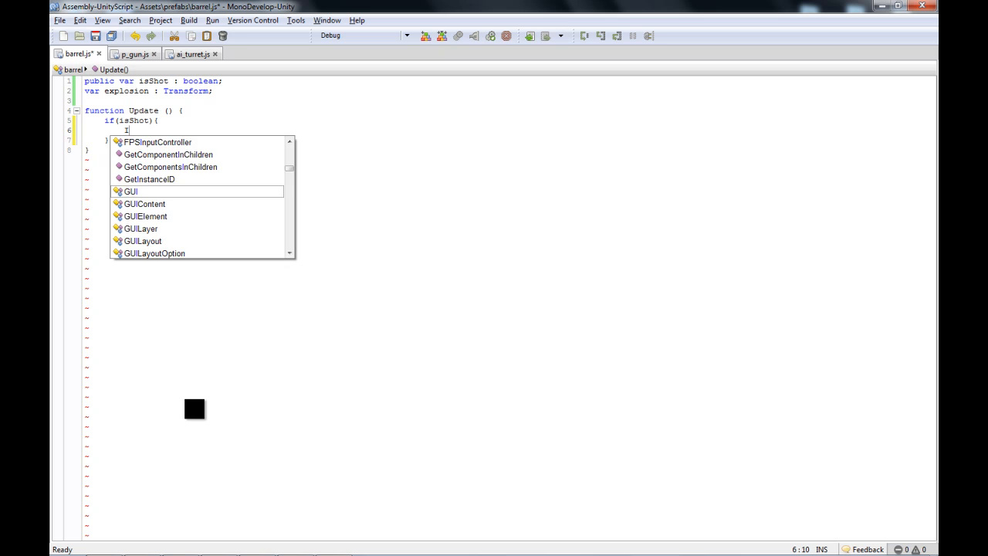
{"action": "type", "text": "ns"}
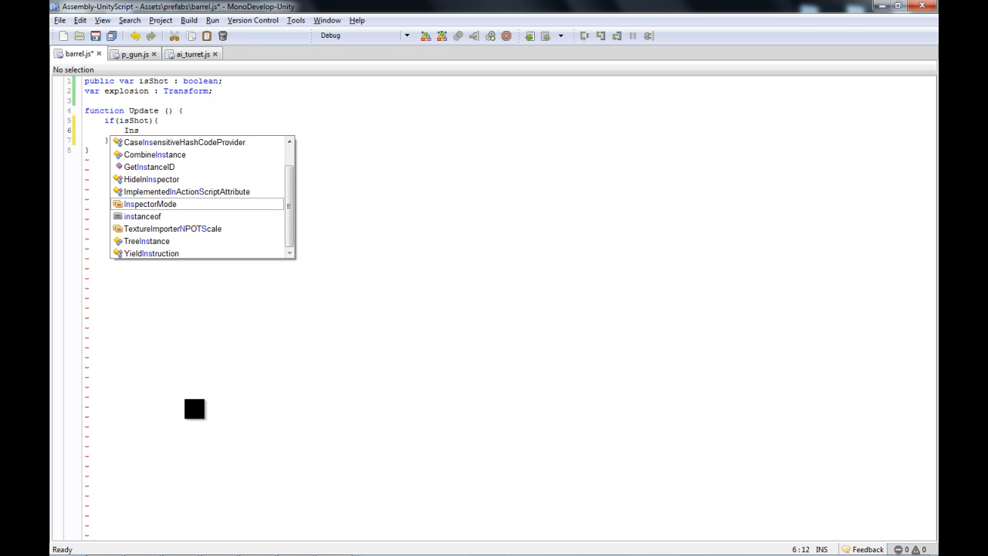
{"action": "type", "text": "ta"}
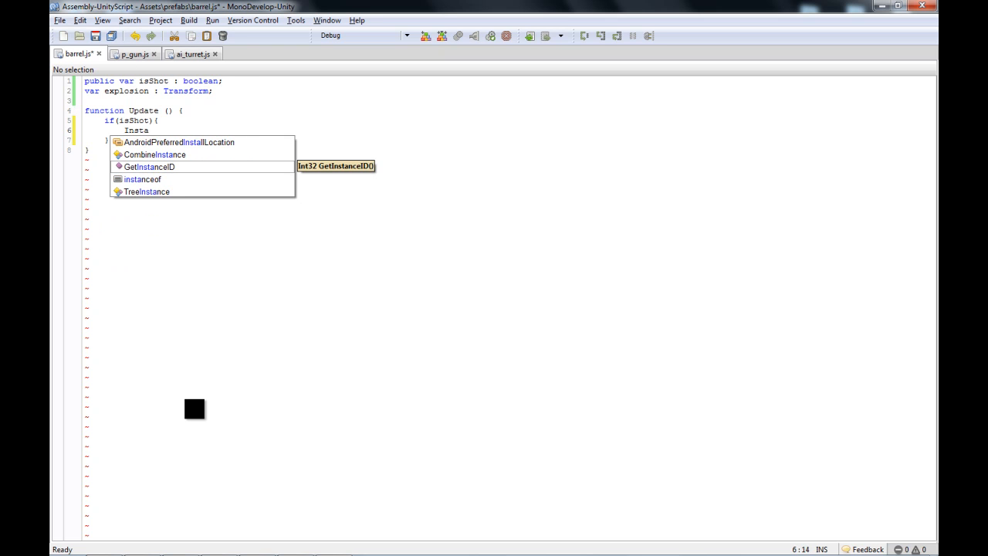
{"action": "type", "text": "nti"}
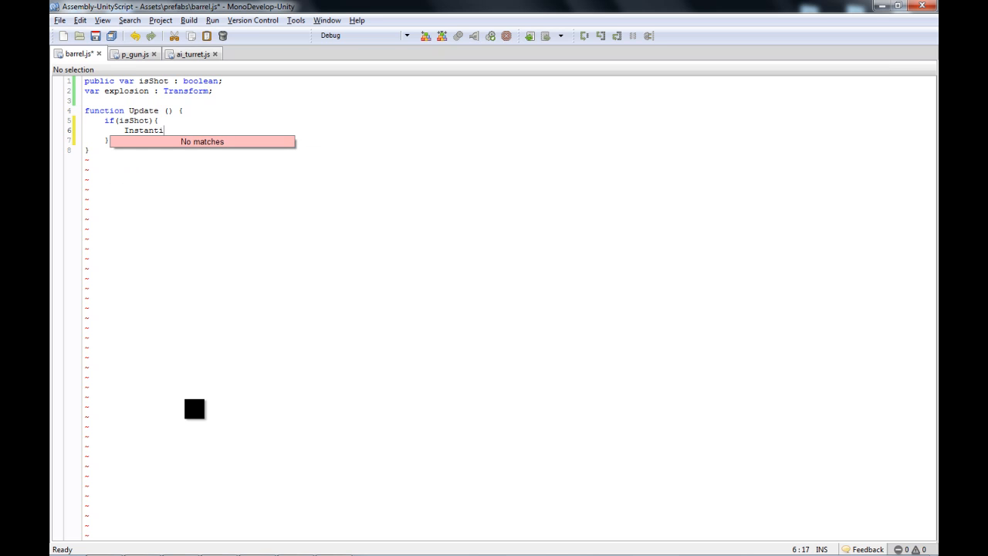
{"action": "type", "text": "te()"}
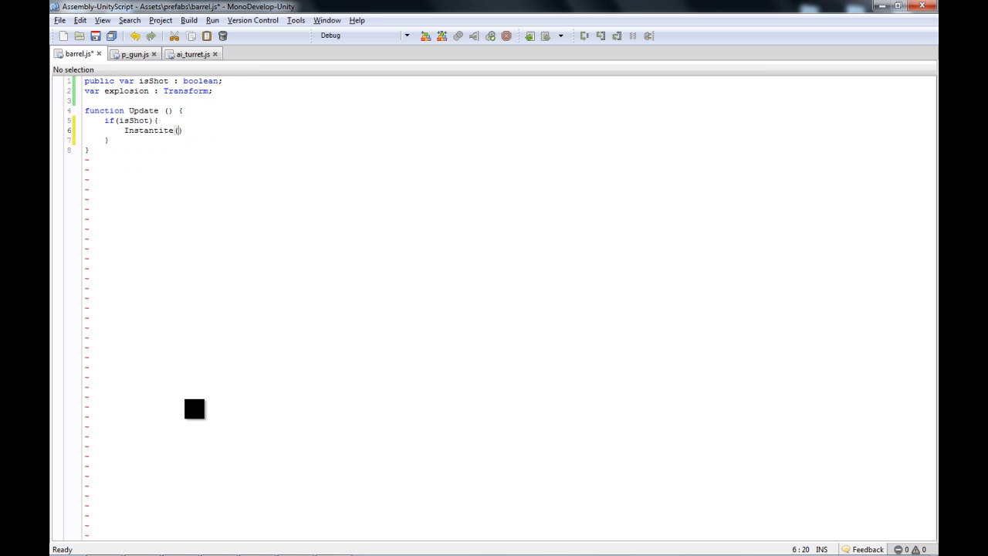
Pass explosion and transform.position as the first two arguments of the Instantite call.
{"action": "type", "text": "explosio"}
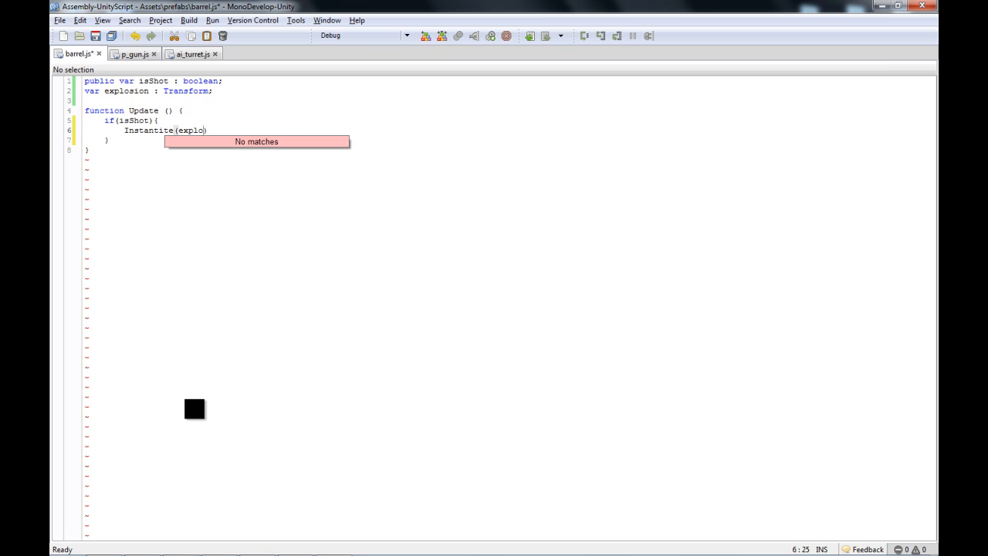
{"action": "type", "text": "n, "}
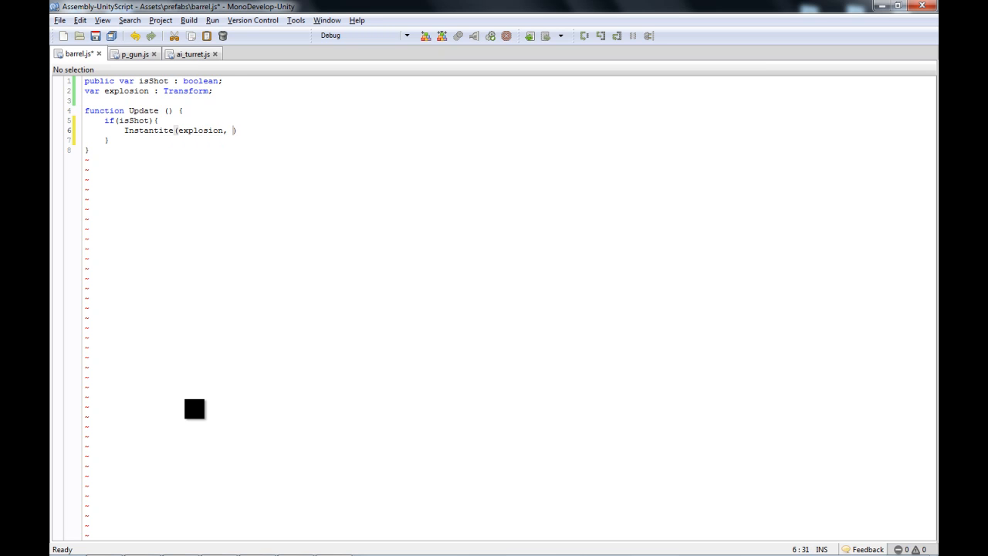
{"action": "type", "text": "transform"}
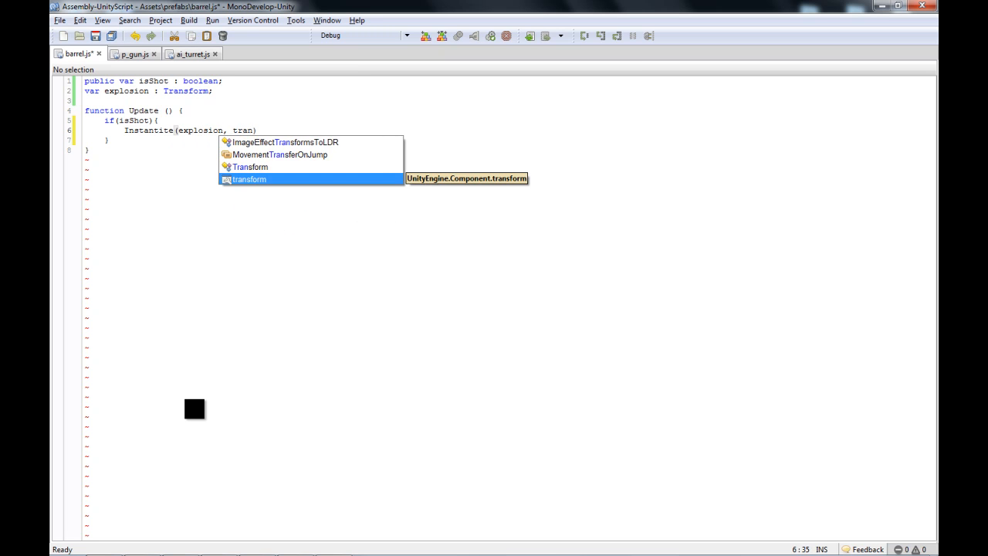
{"action": "type", "text": ".po"}
{"action": "key", "text": "Return"}
{"action": "type", "text": ", transform"}
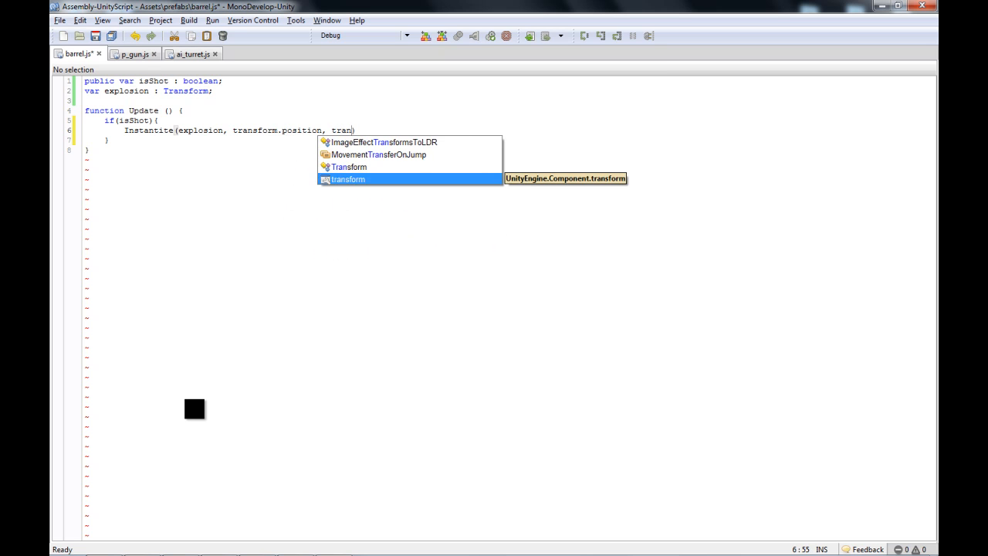
{"action": "type", "text": ".ro"}
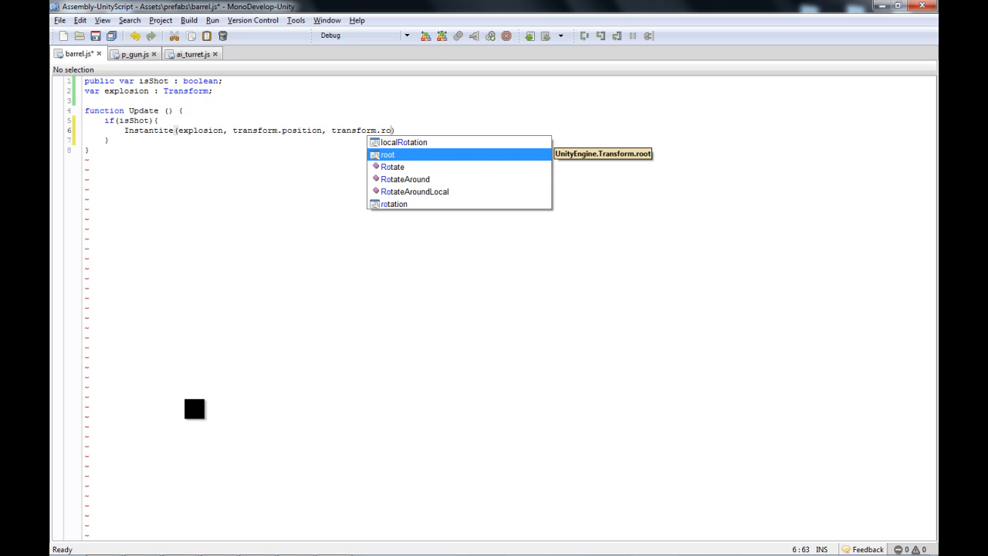
{"action": "key", "text": "BackSpace"}
{"action": "key", "text": "BackSpace"}
{"action": "key", "text": "BackSpace"}
{"action": "key", "text": "BackSpace"}
{"action": "key", "text": "BackSpace"}
{"action": "key", "text": "BackSpace"}
{"action": "key", "text": "BackSpace"}
{"action": "key", "text": "BackSpace"}
{"action": "key", "text": "BackSpace"}
{"action": "key", "text": "BackSpace"}
{"action": "key", "text": "BackSpace"}
{"action": "key", "text": "BackSpace"}
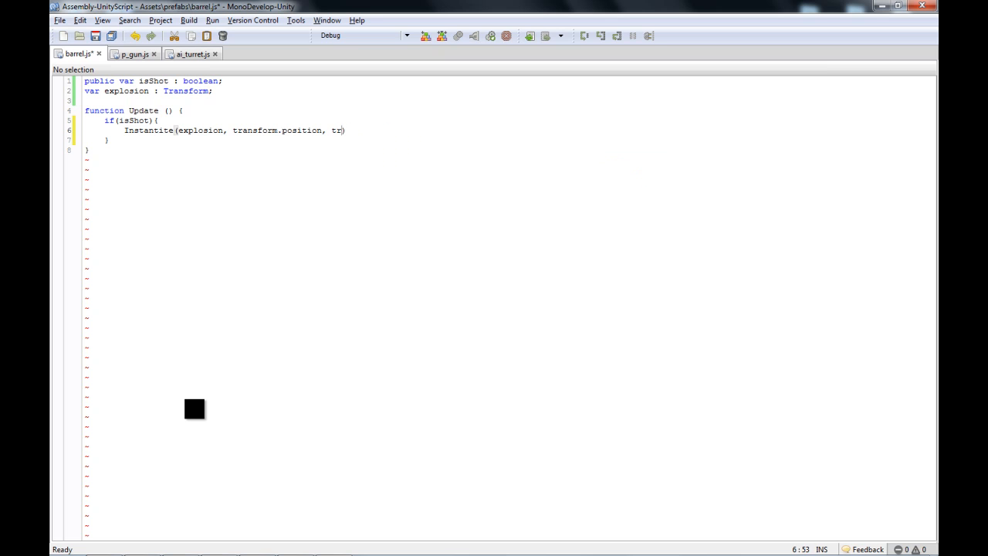
{"action": "key", "text": "BackSpace"}
Pass Quaternion.identity as the third argument, end the statement with a semicolon and save the script.
{"action": "type", "text": "Quaternion"}
{"action": "key", "text": "Return"}
{"action": "type", "text": ".identity);"}
{"action": "key", "text": "ctrl+s"}
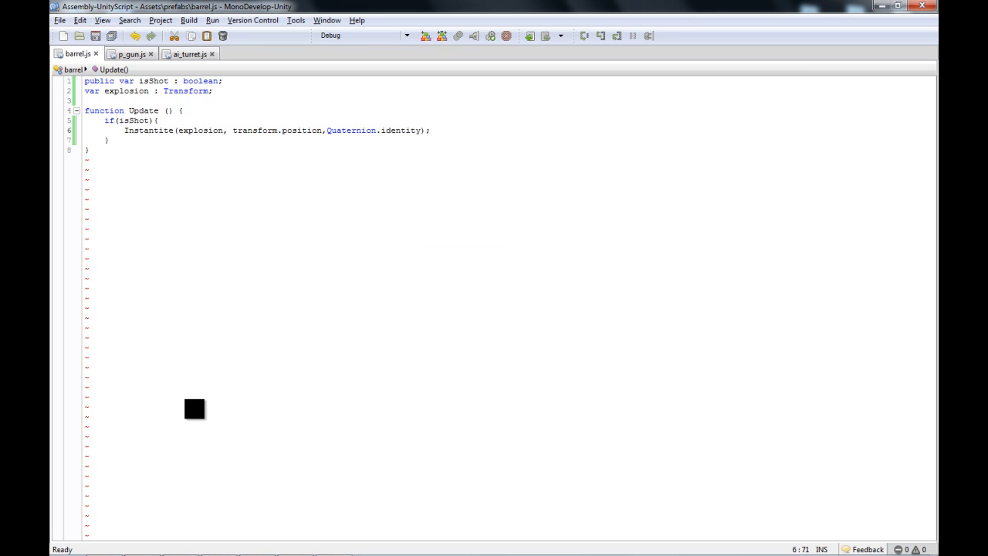
Add "Destroy(gameObject, 0.5);" on a new line below the Instantite call and save the script.
{"action": "key", "text": "Return"}
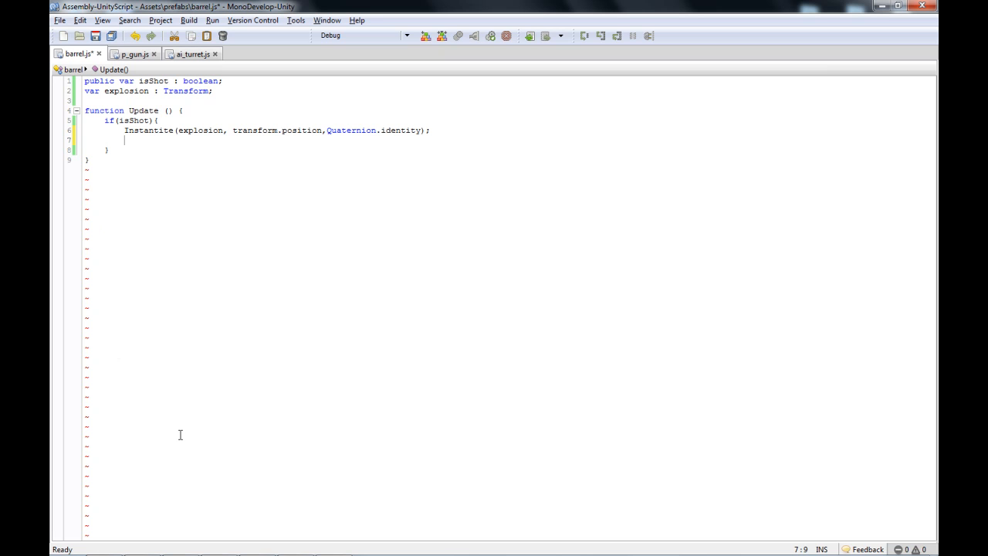
{"action": "type", "text": "Destroy();"}
{"action": "key", "text": "Left"}
{"action": "key", "text": "Left"}
{"action": "type", "text": "game"}
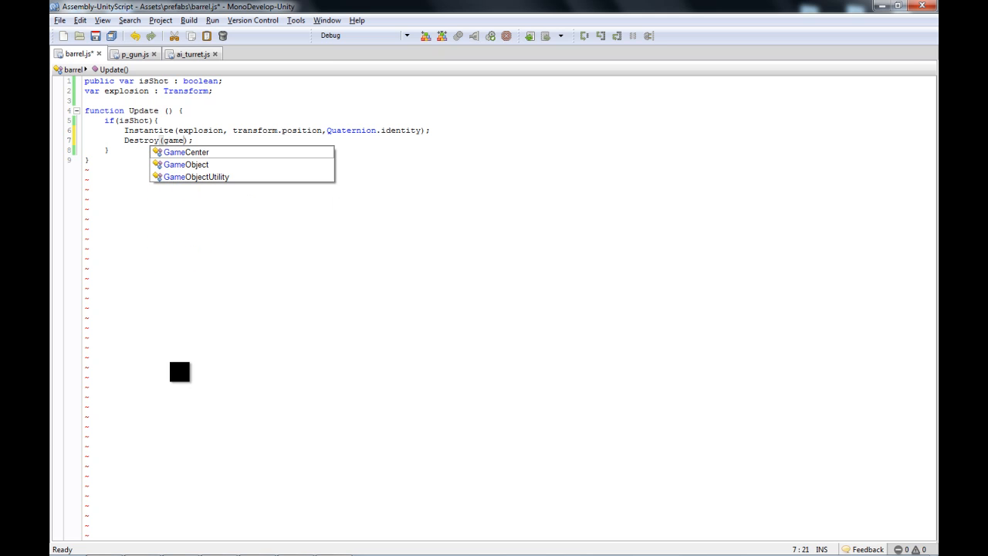
{"action": "type", "text": "Object"}
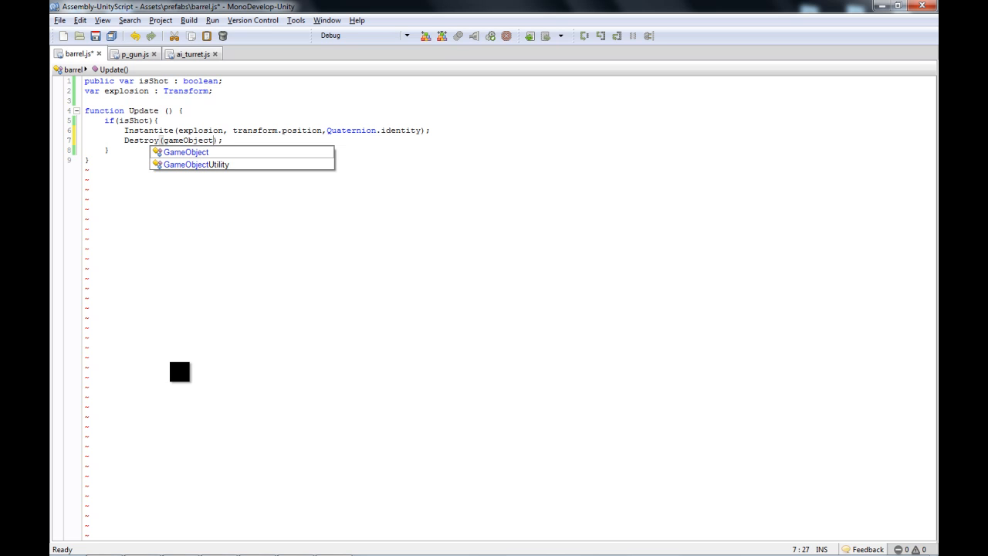
{"action": "type", "text": ", 1"}
{"action": "key", "text": "BackSpace"}
{"action": "type", "text": "0.5"}
{"action": "key", "text": "ctrl+s"}
{"action": "left_click", "coordinate": [170, 139]}
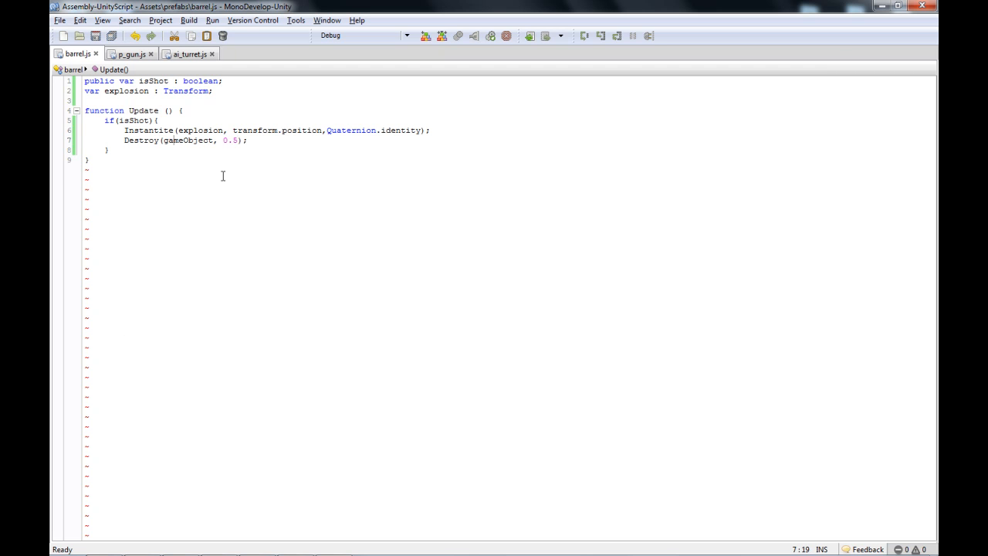
In p_gun.js, start a new "if(hit" statement in fire() directly below the enemy tag block.
{"action": "left_click", "coordinate": [132, 54]}
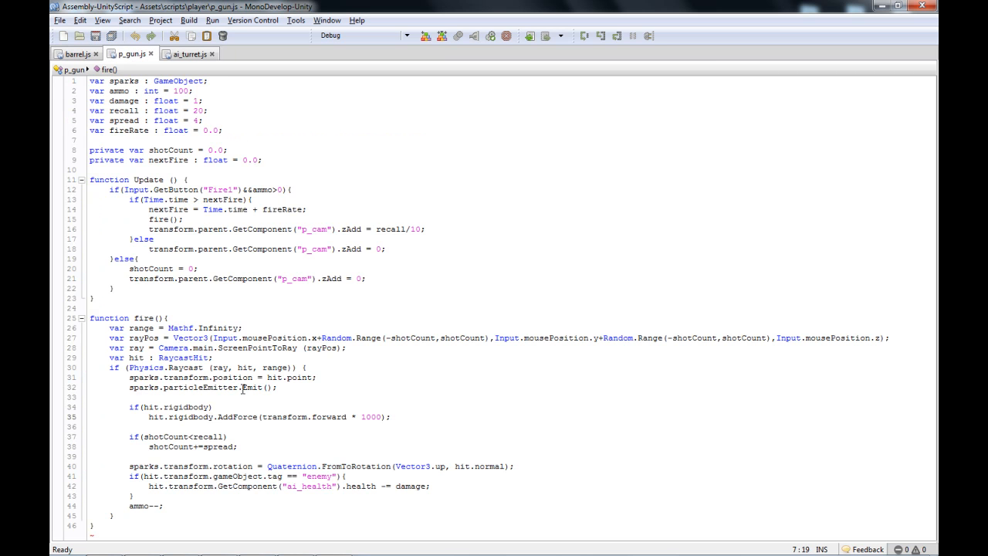
{"action": "left_click", "coordinate": [282, 269]}
{"action": "left_click", "coordinate": [150, 497]}
{"action": "key", "text": "Return"}
{"action": "type", "text": "if(hit"}
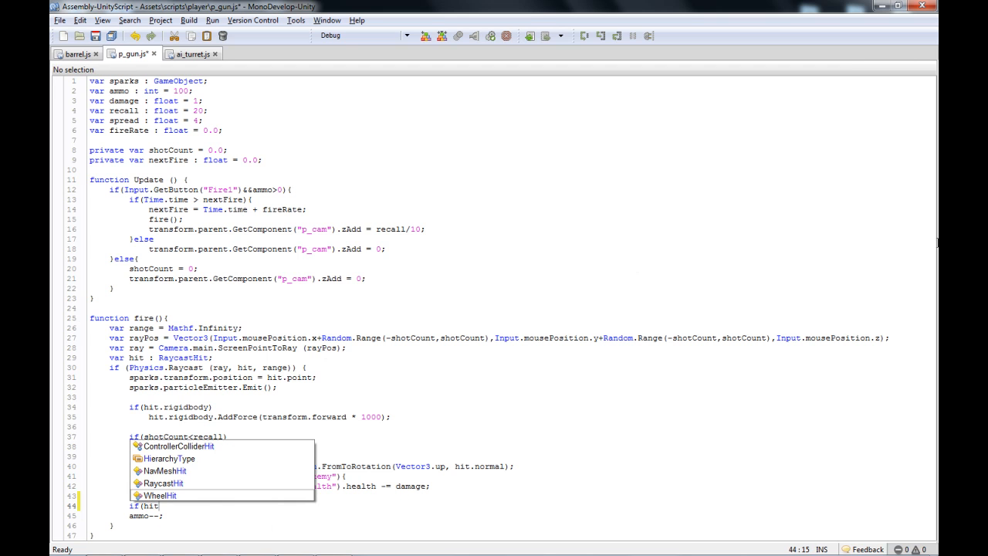
{"action": "left_click", "coordinate": [484, 279]}
{"action": "left_click", "coordinate": [181, 503]}
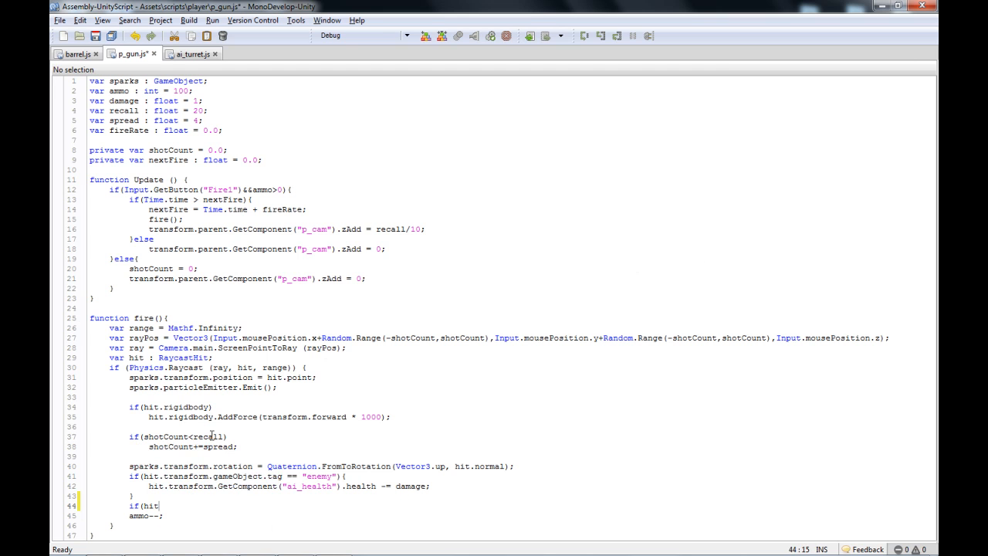
Extend the new condition to reference hit.transform.gameObject.tag.
{"action": "type", "text": "."}
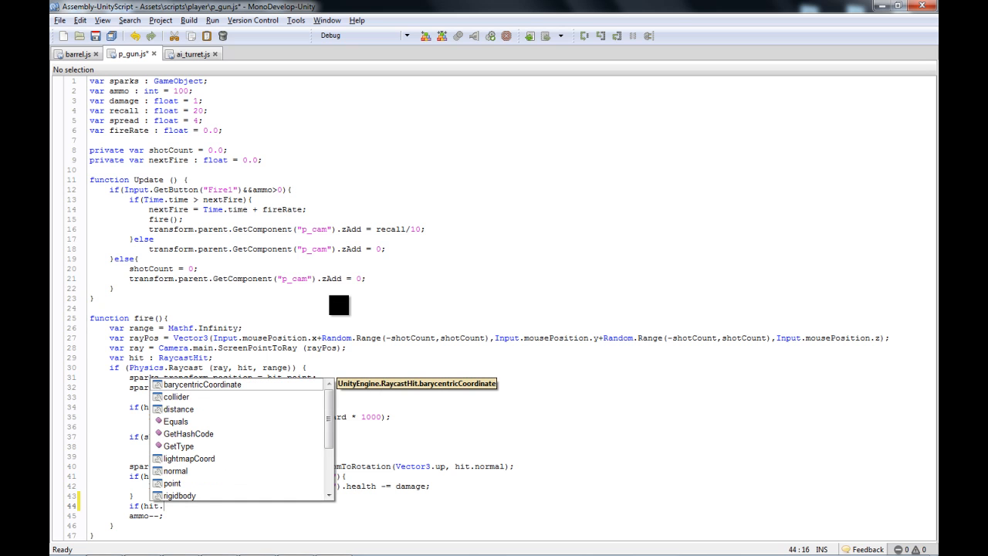
{"action": "type", "text": "transform.gameObject=="}
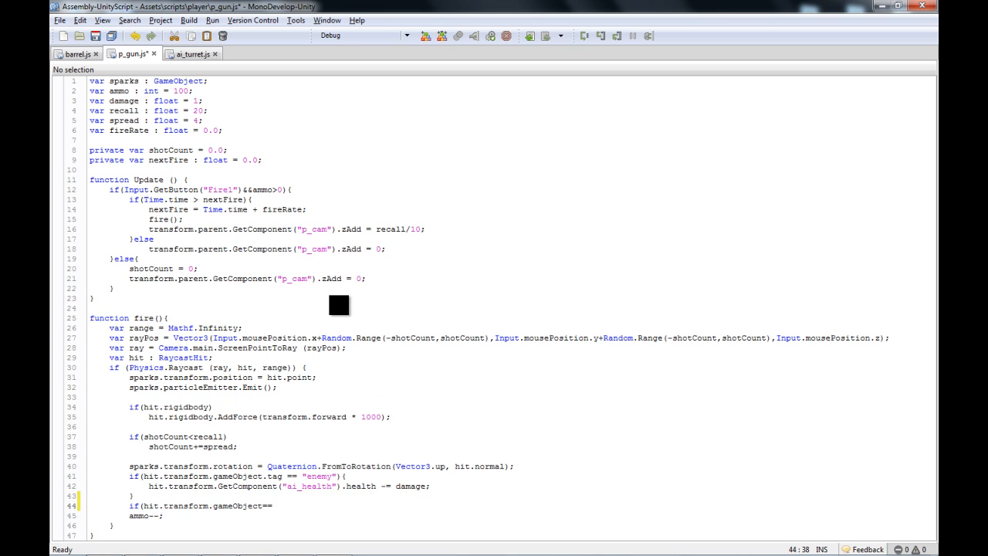
{"action": "key", "text": "BackSpace"}
{"action": "key", "text": "BackSpace"}
{"action": "type", "text": ".tag"}
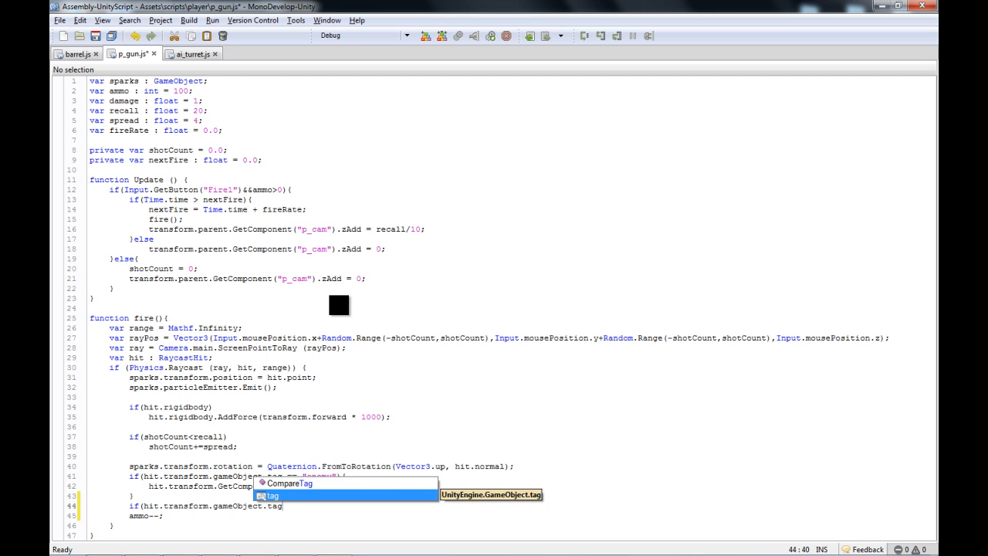
Complete the condition by comparing the tag with "barrel" and open a braced block for its body.
{"action": "type", "text": "==\"brarel"}
{"action": "key", "text": "BackSpace"}
{"action": "key", "text": "BackSpace"}
{"action": "key", "text": "BackSpace"}
{"action": "key", "text": "BackSpace"}
{"action": "key", "text": "BackSpace"}
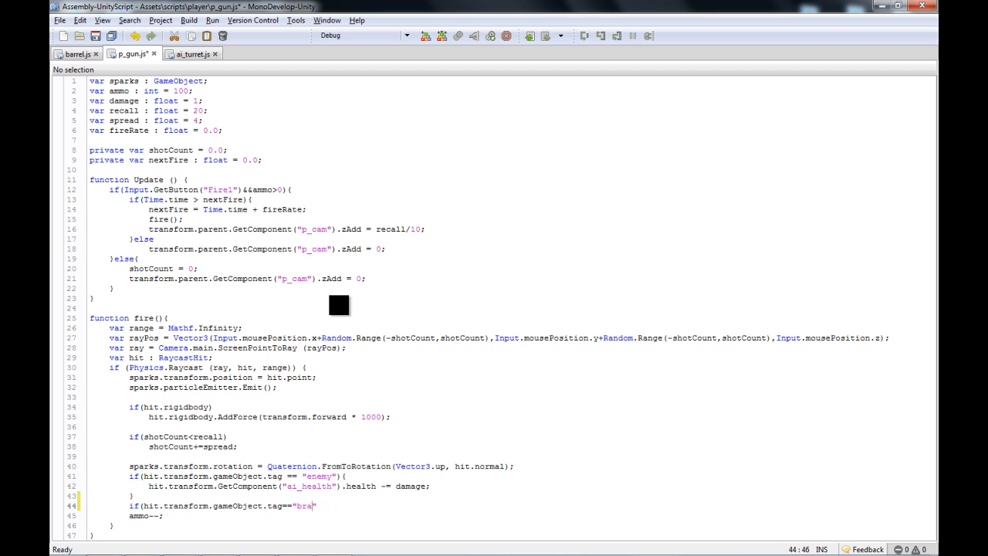
{"action": "type", "text": "arrel\"){}"}
{"action": "key", "text": "Return"}
Copy the enemy block's GetComponent health line into the barrel block and change its component name to "barrel".
{"action": "scroll", "coordinate": [412, 382], "scroll_direction": "down", "scroll_amount": 3}
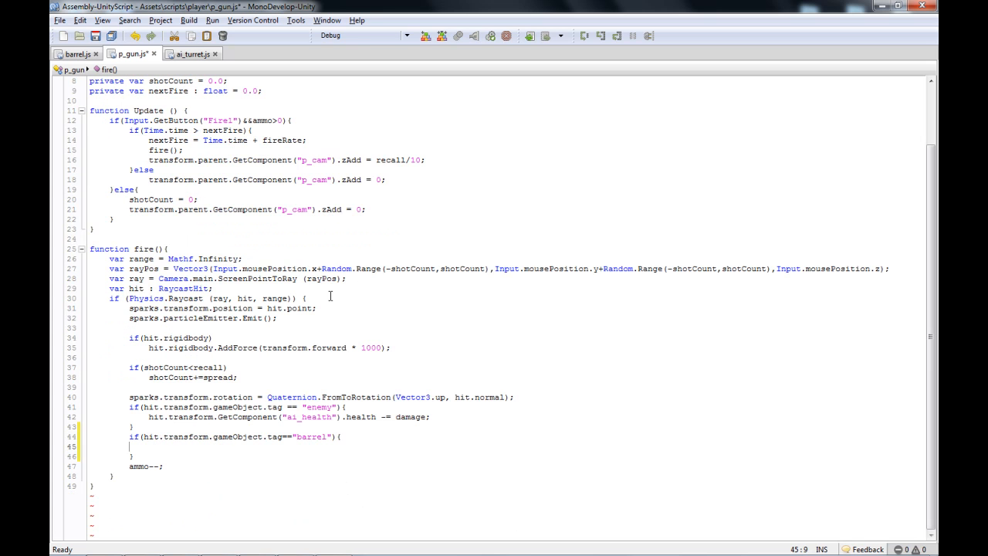
{"action": "left_click_drag", "start_coordinate": [435, 416], "coordinate": [150, 417]}
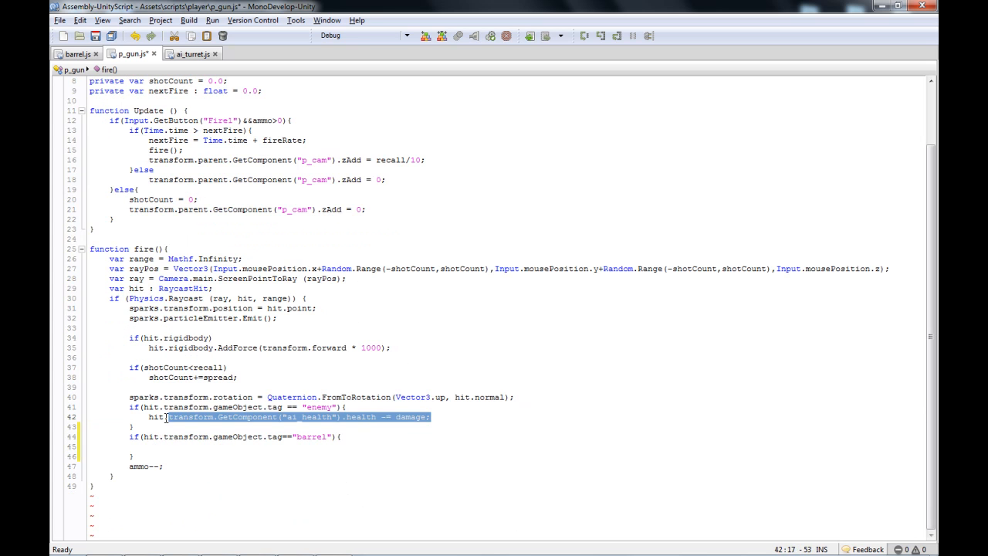
{"action": "type", "text": "hit.transform.GetComponent(\"ai_health\").health -= damage;"}
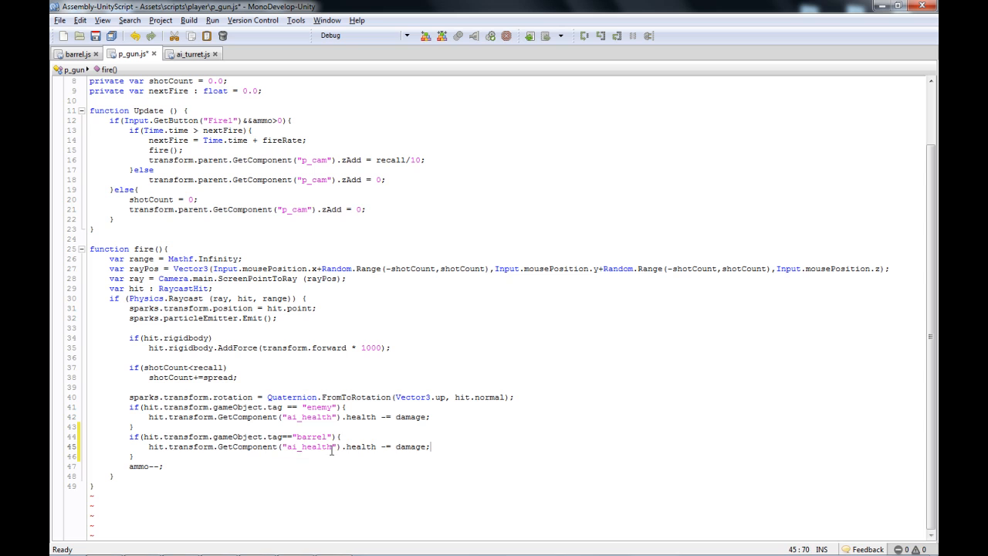
{"action": "double_click", "coordinate": [333, 447]}
{"action": "type", "text": "barr"}
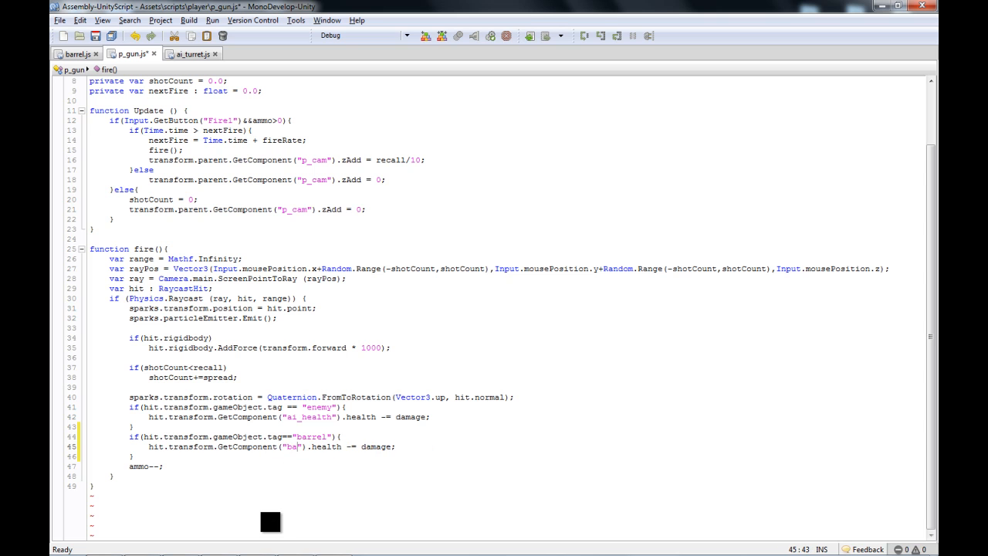
{"action": "type", "text": "rel"}
{"action": "key", "text": "BackSpace"}
Change the copied line to end in ".isShot = true;" and save p_gun.js, keeping its existing line endings.
{"action": "double_click", "coordinate": [333, 447]}
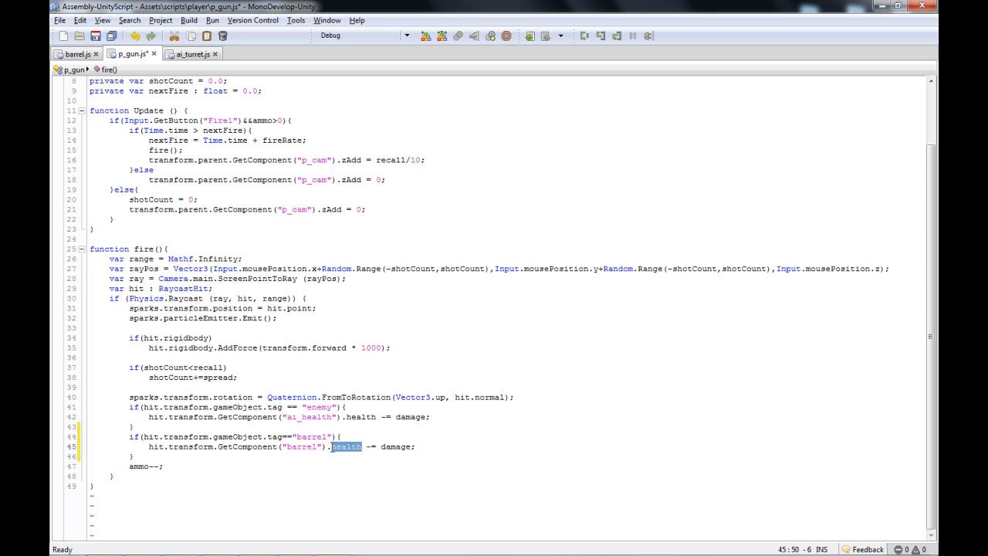
{"action": "type", "text": "isShot"}
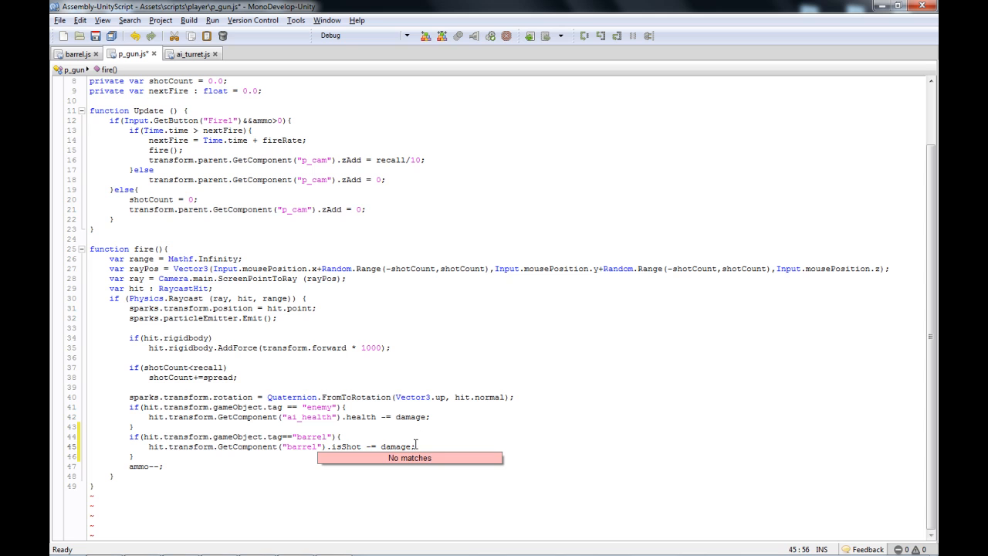
{"action": "left_click_drag", "start_coordinate": [414, 445], "coordinate": [395, 446]}
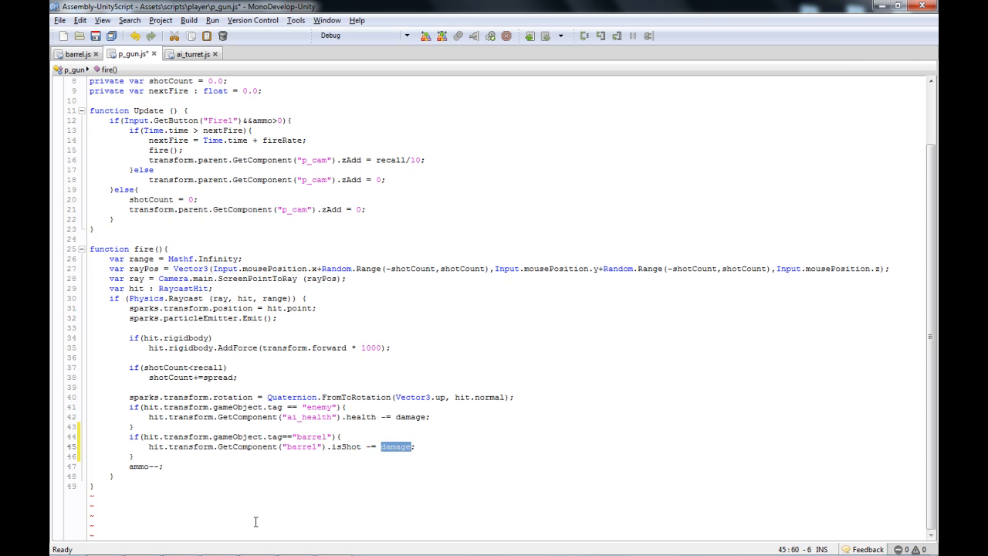
{"action": "type", "text": "true"}
{"action": "left_click", "coordinate": [256, 522]}
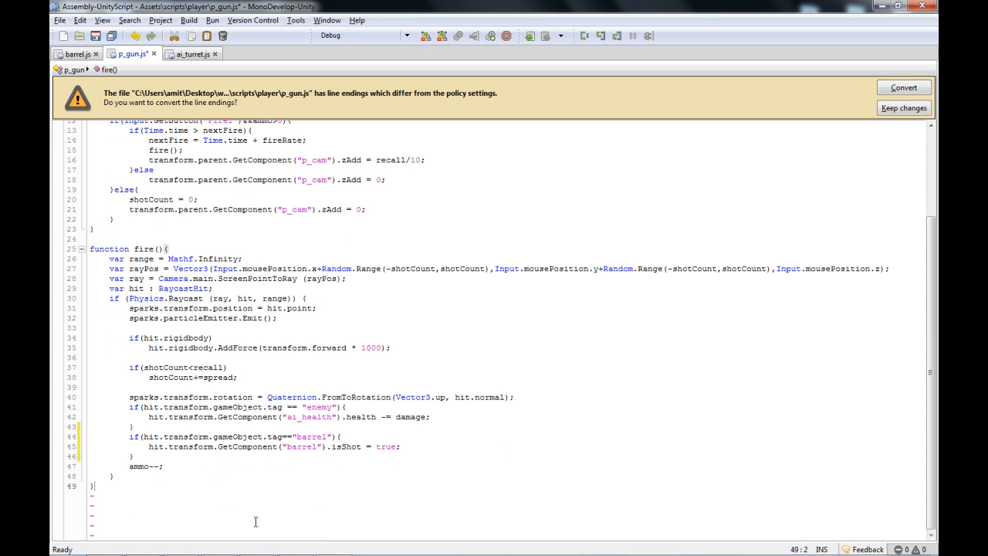
{"action": "left_click", "coordinate": [904, 108]}
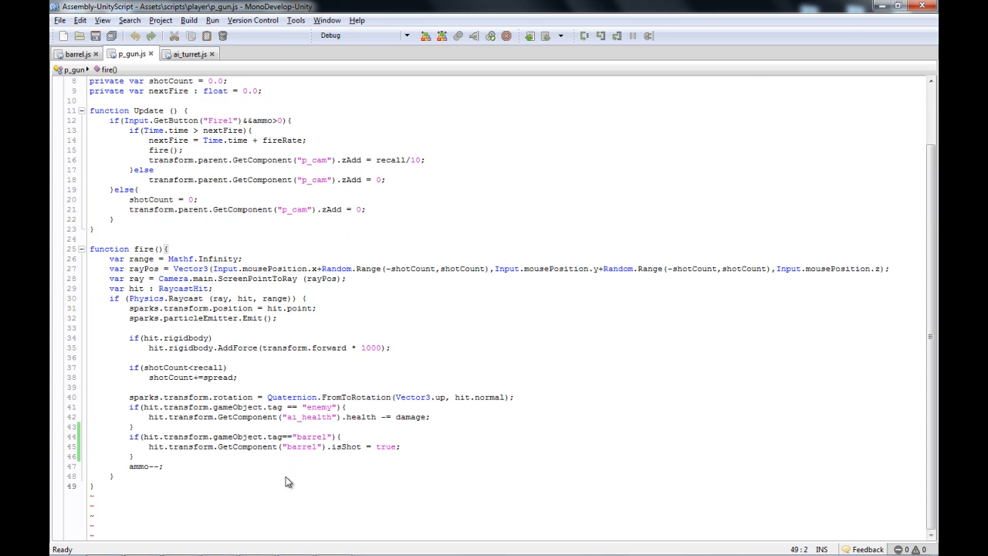
Switch to Unity, select the barrel in the scene and apply its changes to the barrel prefab.
{"action": "left_click", "coordinate": [886, 5]}
{"action": "left_click", "coordinate": [710, 71]}
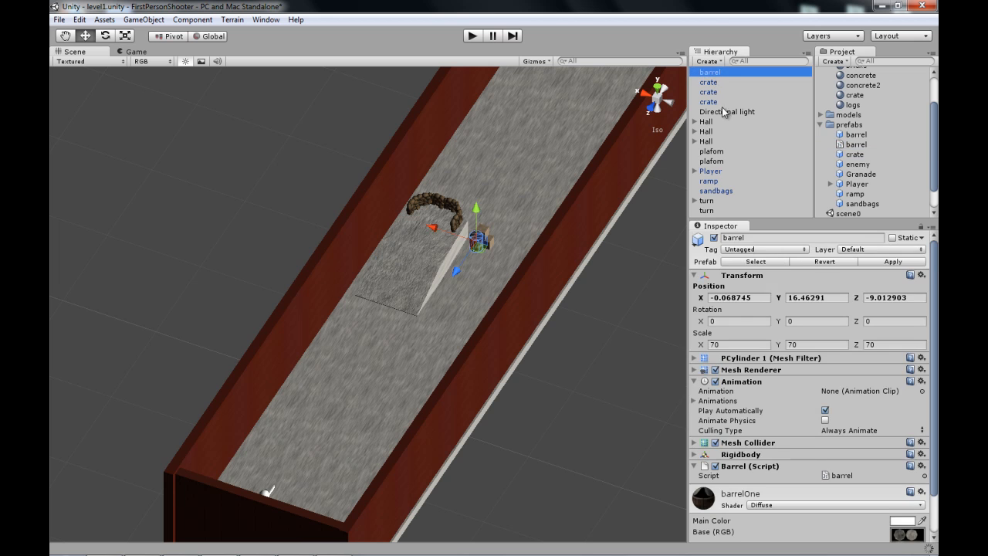
{"action": "left_click", "coordinate": [884, 264]}
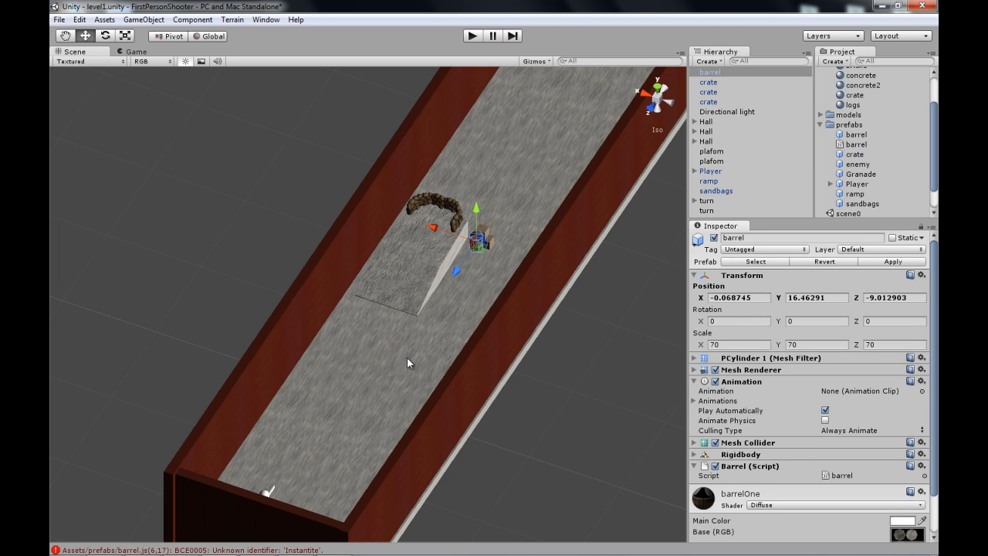
Open the barrel.js compile error from the console and correct the misspelled call on line 6 to Instantiate.
{"action": "left_click", "coordinate": [315, 550]}
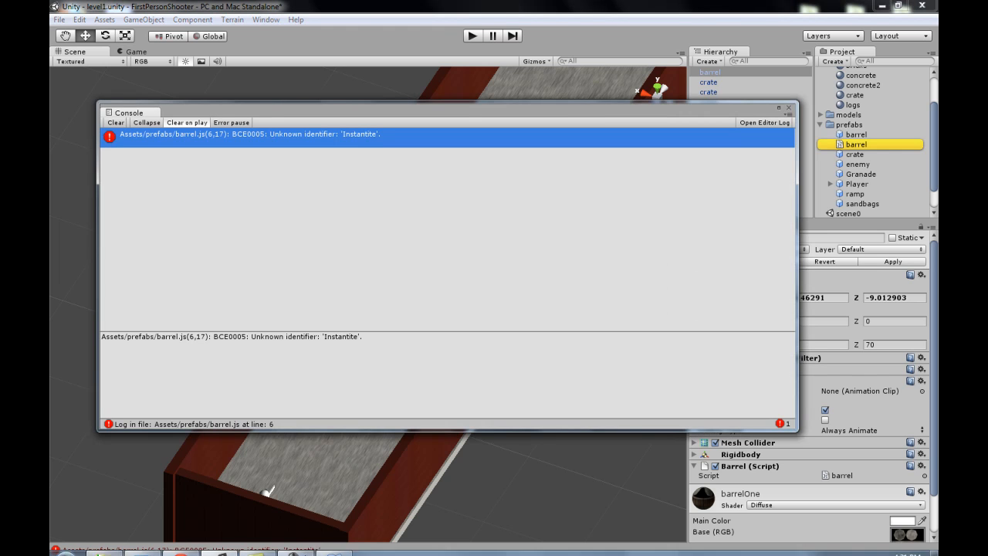
{"action": "left_click", "coordinate": [305, 544]}
{"action": "left_click", "coordinate": [879, 509]}
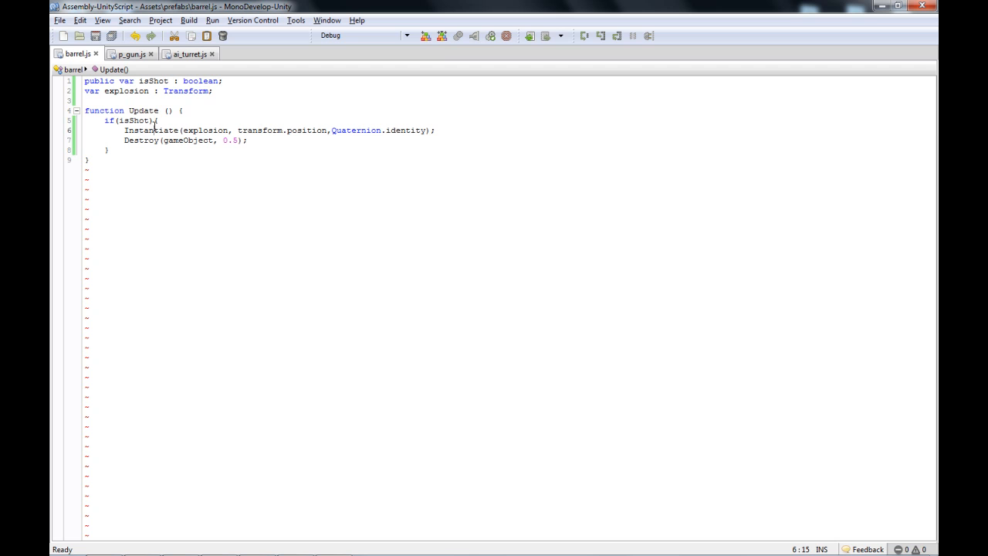
In p_gun.js, change the rigidbody AddForce direction to transform.up and save the script.
{"action": "left_click", "coordinate": [129, 56]}
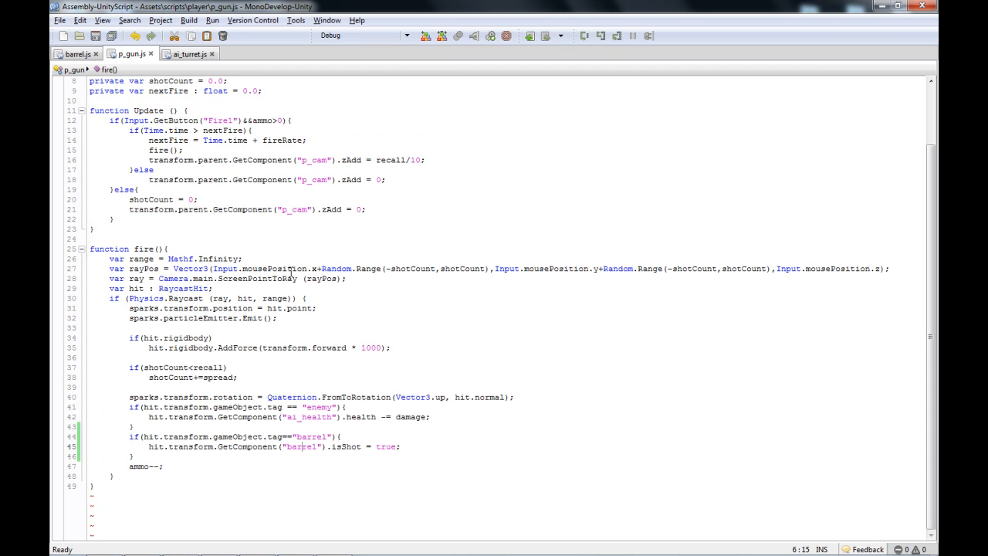
{"action": "left_click_drag", "start_coordinate": [349, 348], "coordinate": [318, 348]}
{"action": "type", "text": "up"}
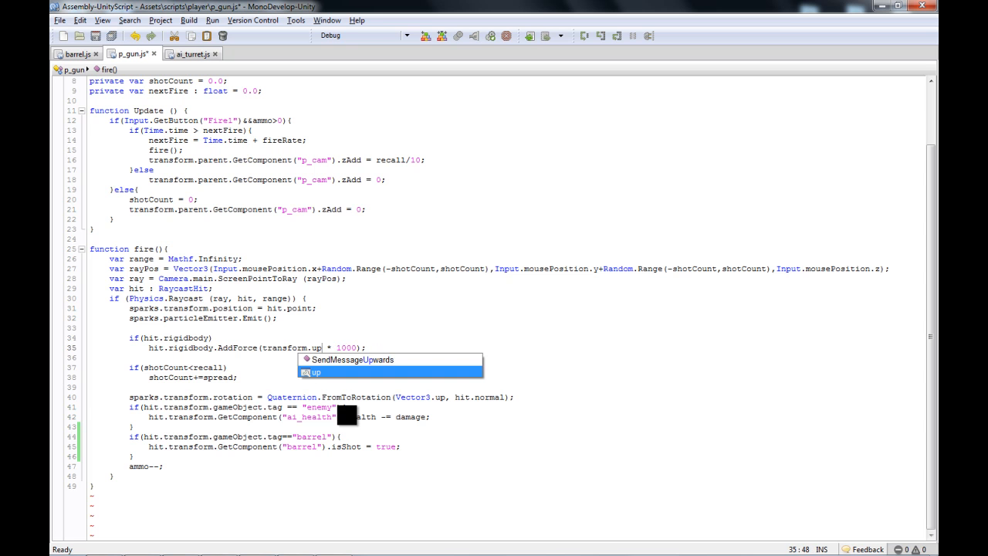
{"action": "left_click", "coordinate": [302, 407]}
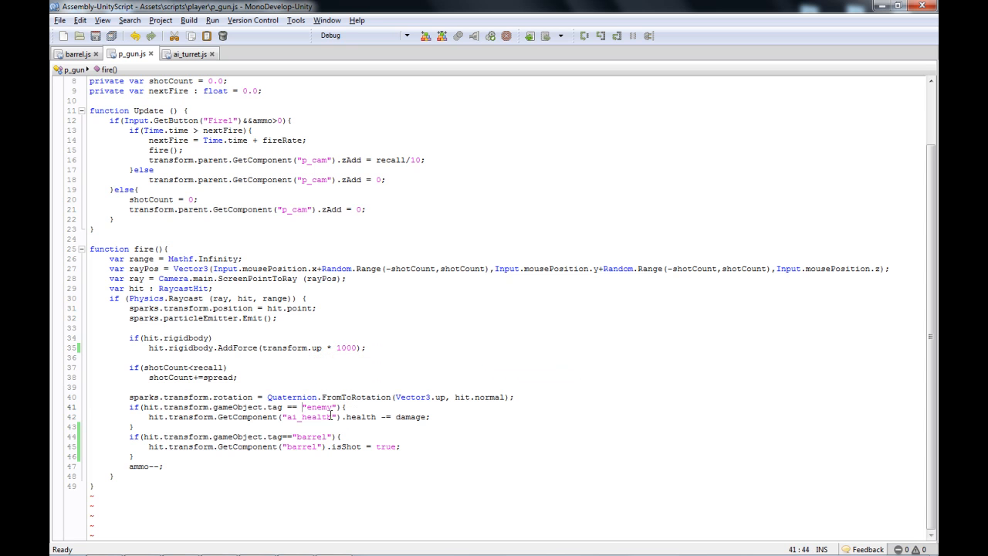
{"action": "left_click", "coordinate": [882, 6]}
{"action": "right_click_drag", "start_coordinate": [531, 250], "coordinate": [326, 195]}
{"action": "right_click_drag", "start_coordinate": [231, 247], "coordinate": [443, 263]}
{"action": "left_click", "coordinate": [623, 349]}
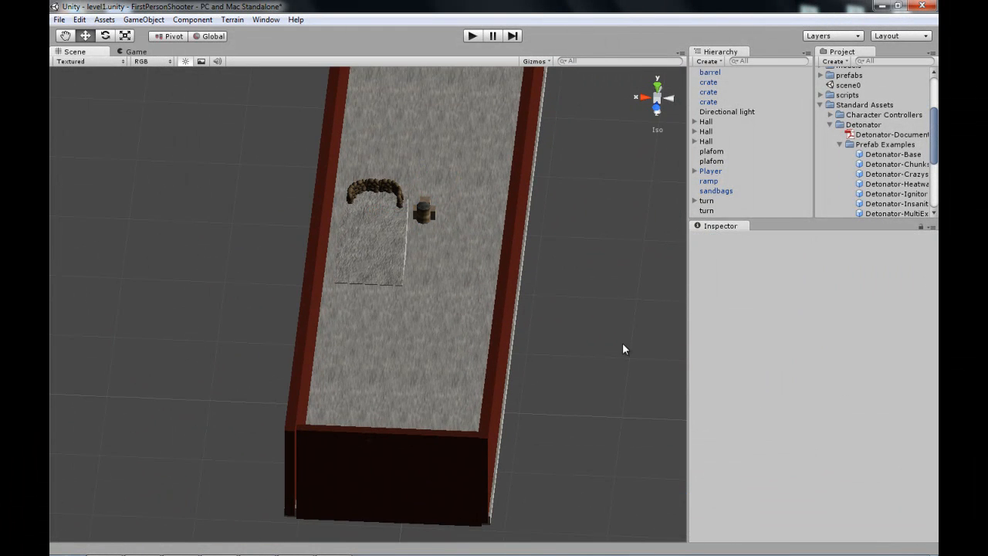
Remove the 0.5 delay argument from the Destroy call in barrel.js.
{"action": "left_click", "coordinate": [334, 547]}
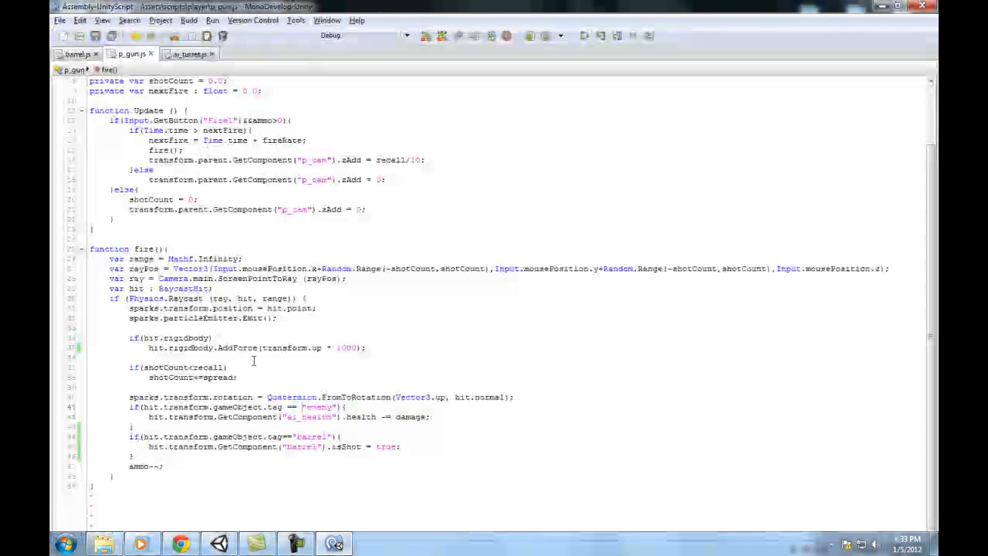
{"action": "left_click", "coordinate": [78, 54]}
{"action": "left_click_drag", "start_coordinate": [241, 142], "coordinate": [220, 145]}
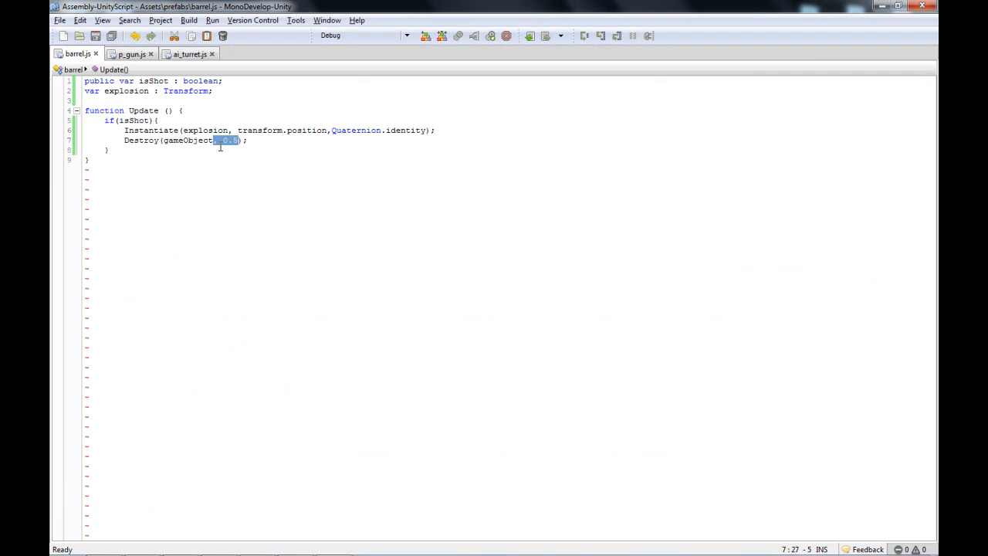
{"action": "key", "text": "Delete"}
{"action": "left_click_drag", "start_coordinate": [124, 130], "coordinate": [251, 129]}
{"action": "left_click", "coordinate": [308, 142]}
Switch to Unity, assign the Detonator-Base prefab as the barrel script's Explosion, and collapse the opened asset folders.
{"action": "left_click", "coordinate": [884, 6]}
{"action": "left_click", "coordinate": [710, 73]}
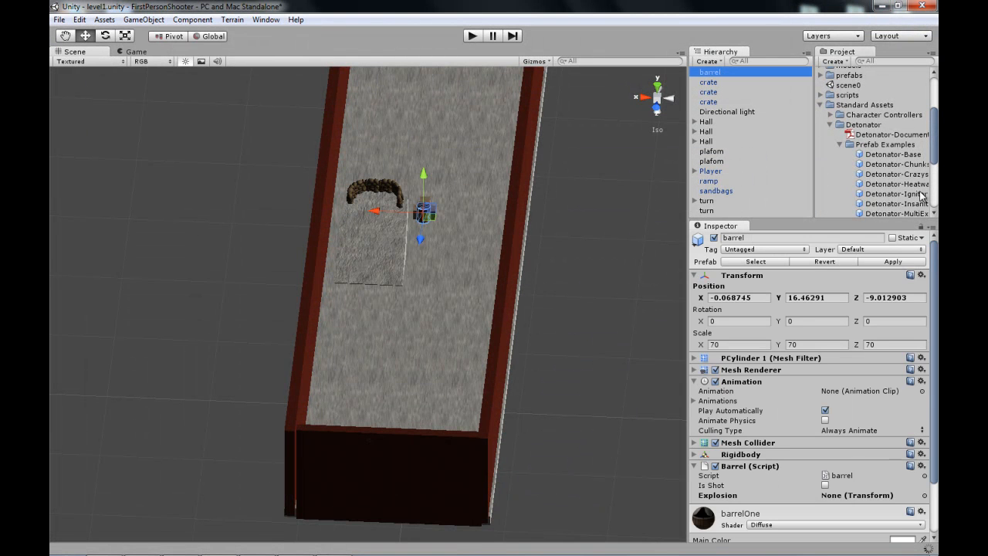
{"action": "left_click_drag", "start_coordinate": [898, 158], "coordinate": [857, 495]}
{"action": "left_click", "coordinate": [840, 145]}
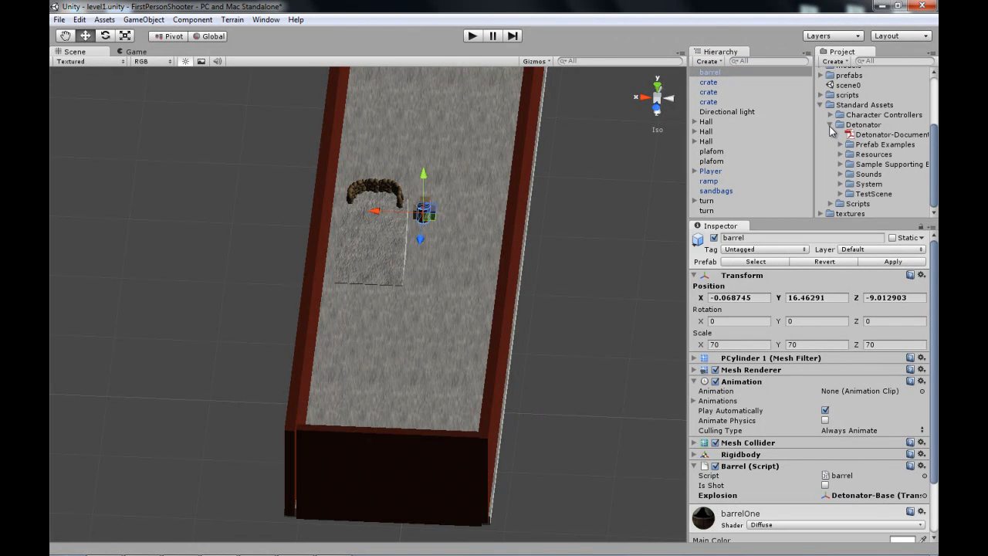
{"action": "left_click", "coordinate": [829, 124]}
{"action": "left_click", "coordinate": [824, 180]}
{"action": "left_click", "coordinate": [582, 197]}
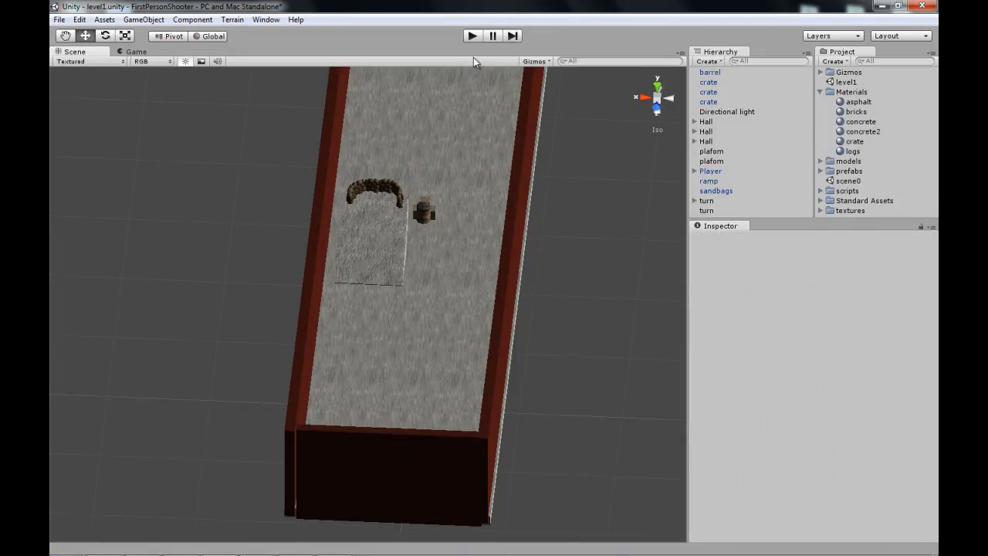
Play-test the level by walking toward the barrel and firing the gun, and stop the game.
{"action": "left_click", "coordinate": [472, 35]}
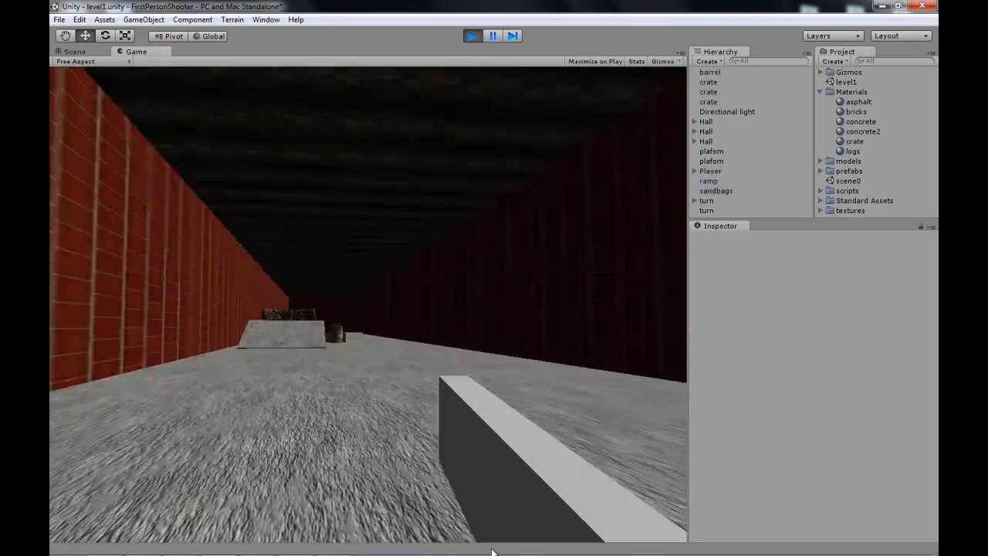
{"action": "key", "text": "w"}
{"action": "left_click", "coordinate": [368, 300]}
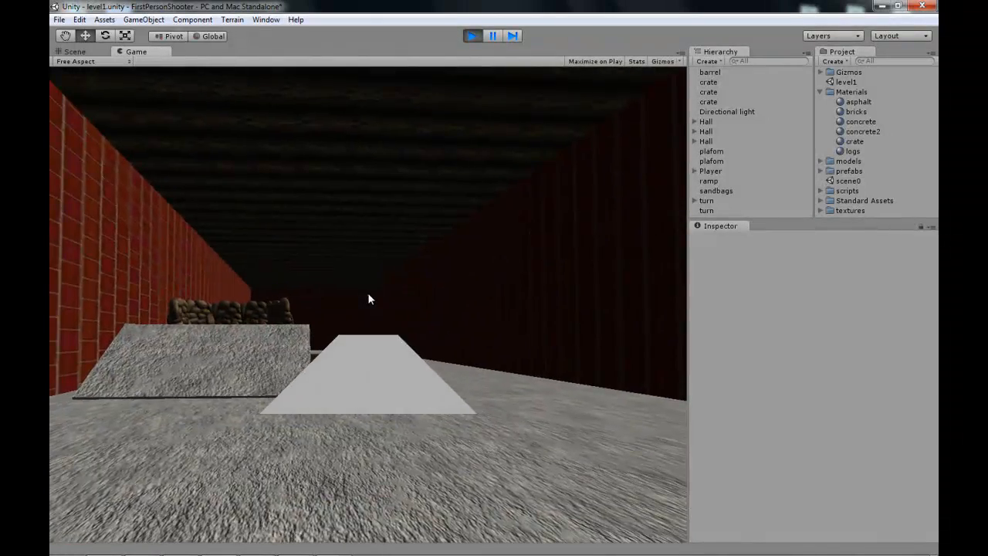
{"action": "left_click", "coordinate": [368, 299]}
{"action": "key", "text": "w"}
{"action": "right_click_drag", "start_coordinate": [369, 294], "coordinate": [373, 282]}
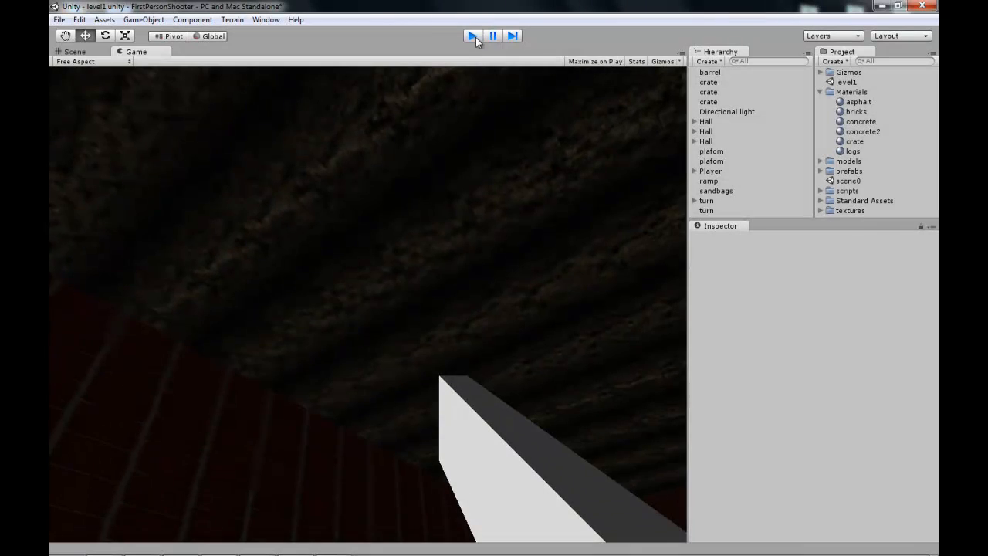
{"action": "left_click", "coordinate": [472, 36]}
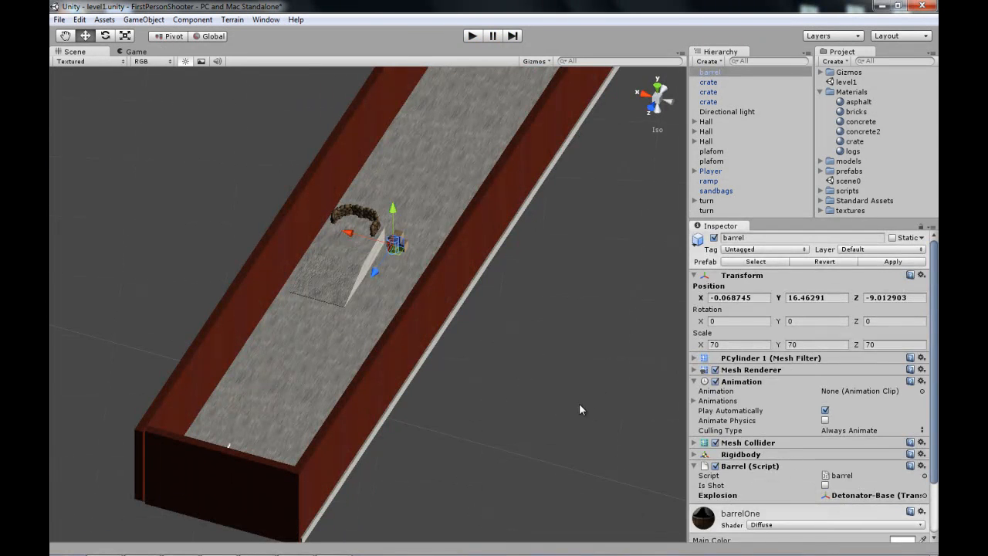
Deselect the barrel, switch to MonoDevelop and examine the rigidbody AddForce direction and strength in p_gun.js.
{"action": "left_click", "coordinate": [578, 404]}
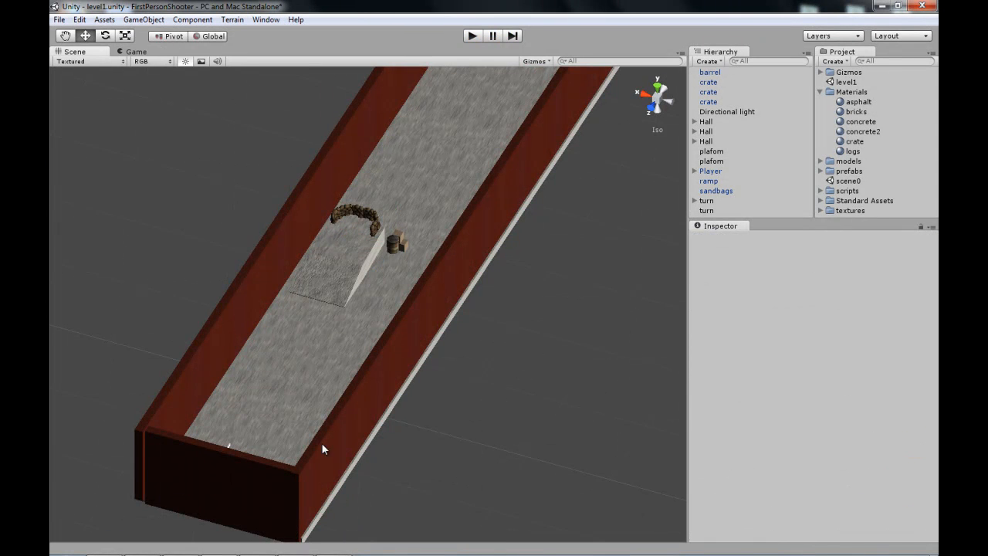
{"action": "left_click", "coordinate": [337, 545]}
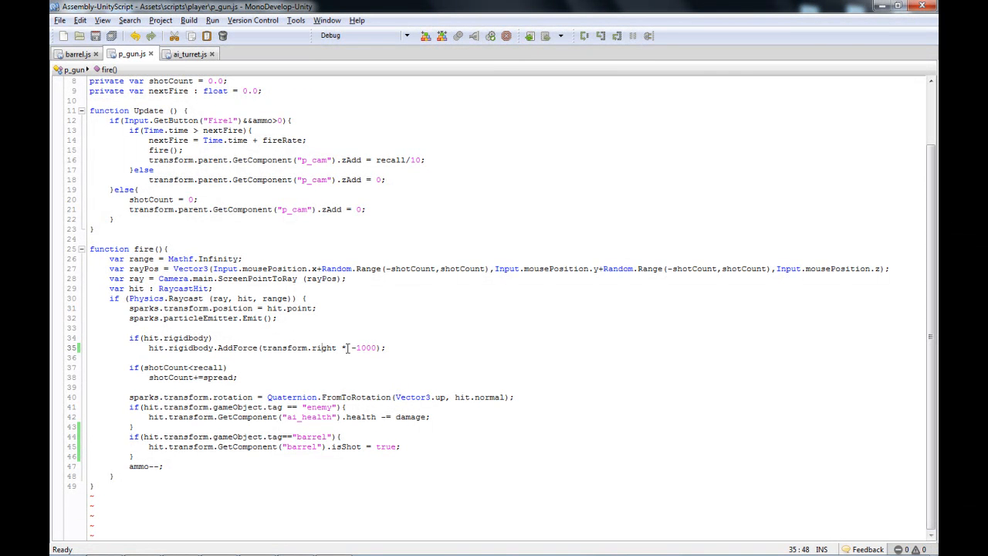
{"action": "left_click_drag", "start_coordinate": [368, 349], "coordinate": [373, 348]}
{"action": "left_click", "coordinate": [356, 348]}
Return to Unity and examine the overall hallway layout of the level from several angles.
{"action": "left_click", "coordinate": [882, 6]}
{"action": "right_click_drag", "start_coordinate": [497, 238], "coordinate": [316, 331]}
{"action": "middle_click_drag", "start_coordinate": [316, 330], "coordinate": [560, 253]}
{"action": "scroll", "coordinate": [556, 255], "scroll_direction": "down", "scroll_amount": 3}
{"action": "right_click_drag", "start_coordinate": [509, 313], "coordinate": [270, 293]}
{"action": "right_click_drag", "start_coordinate": [488, 356], "coordinate": [309, 338]}
{"action": "scroll", "coordinate": [464, 331], "scroll_direction": "down", "scroll_amount": 8}
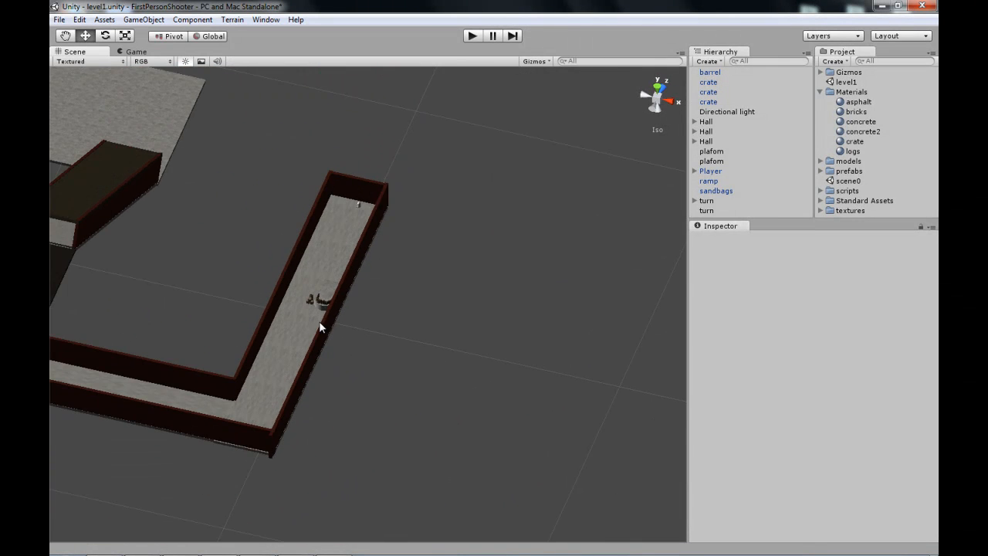
{"action": "right_click_drag", "start_coordinate": [204, 300], "coordinate": [293, 316]}
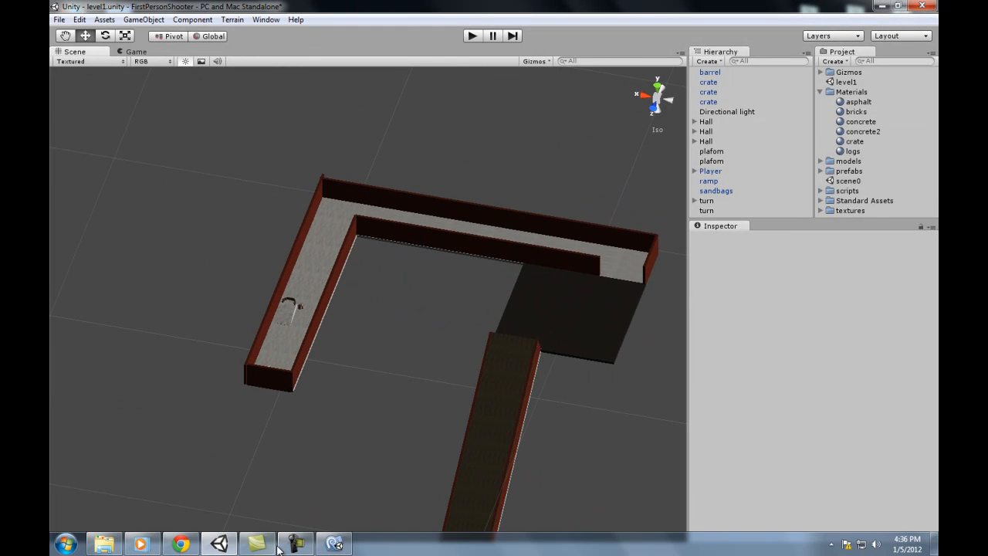